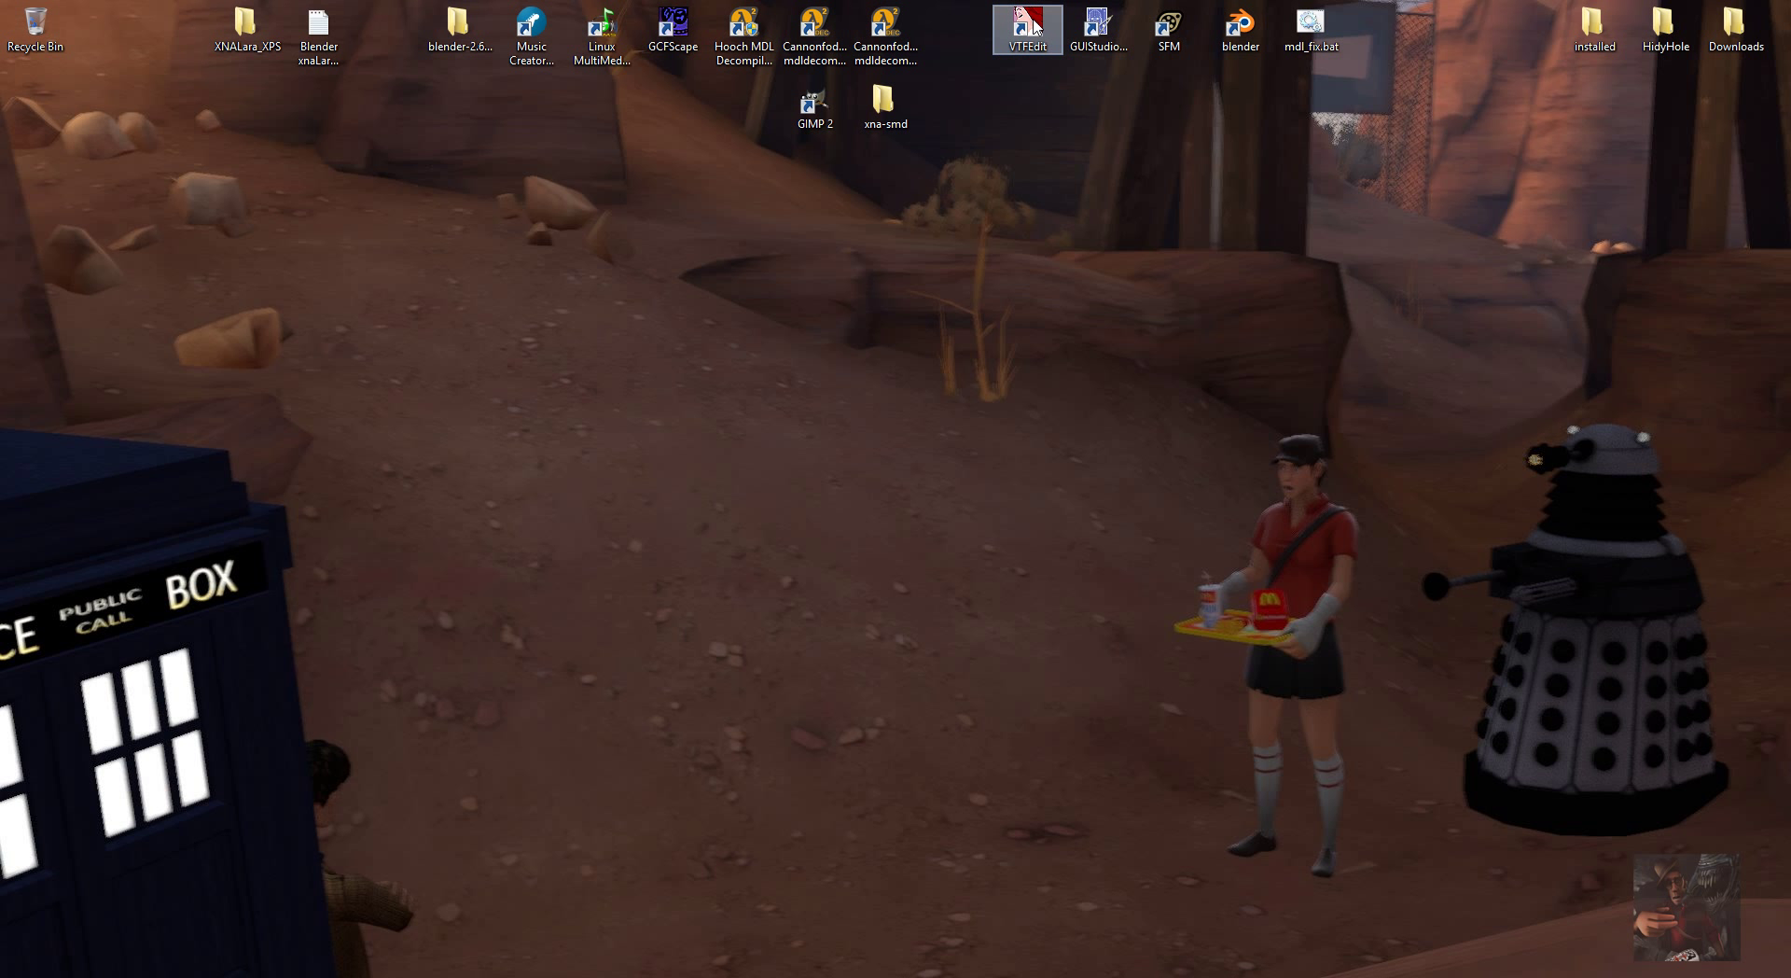
Launch VTFEdit, open Tools > Create VMT File, and move the dialog up and left
{"action": "double_click", "coordinate": [1035, 24]}
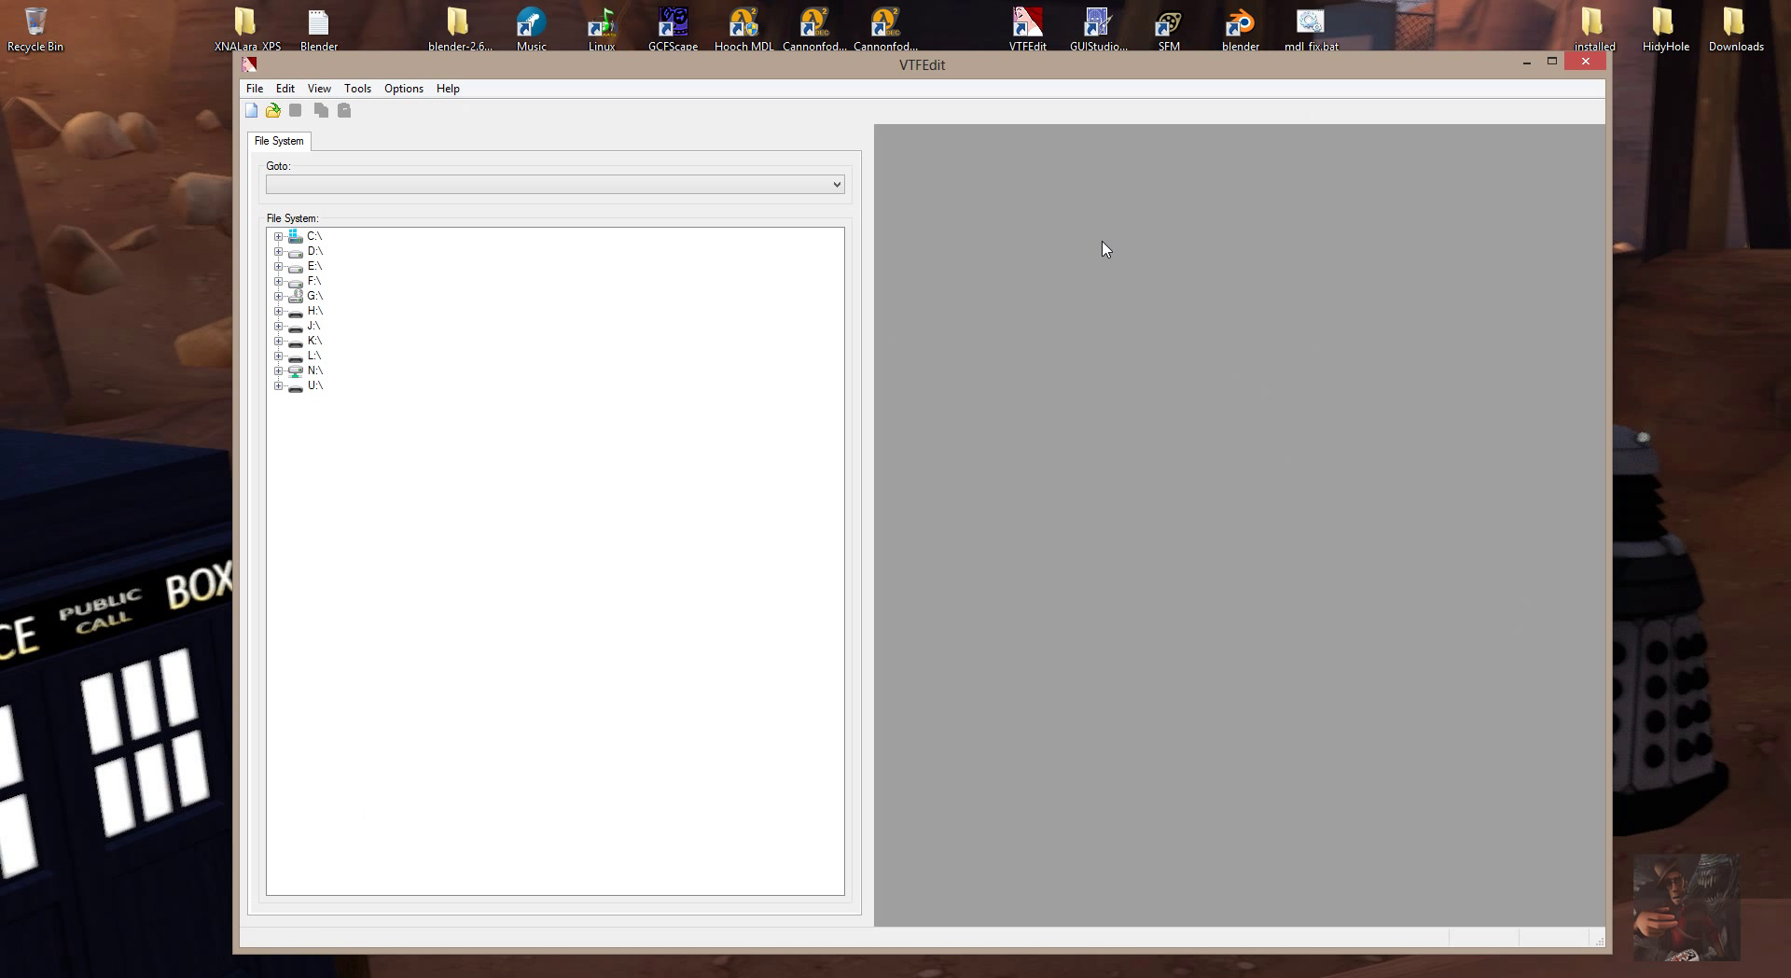
{"action": "left_click", "coordinate": [364, 93]}
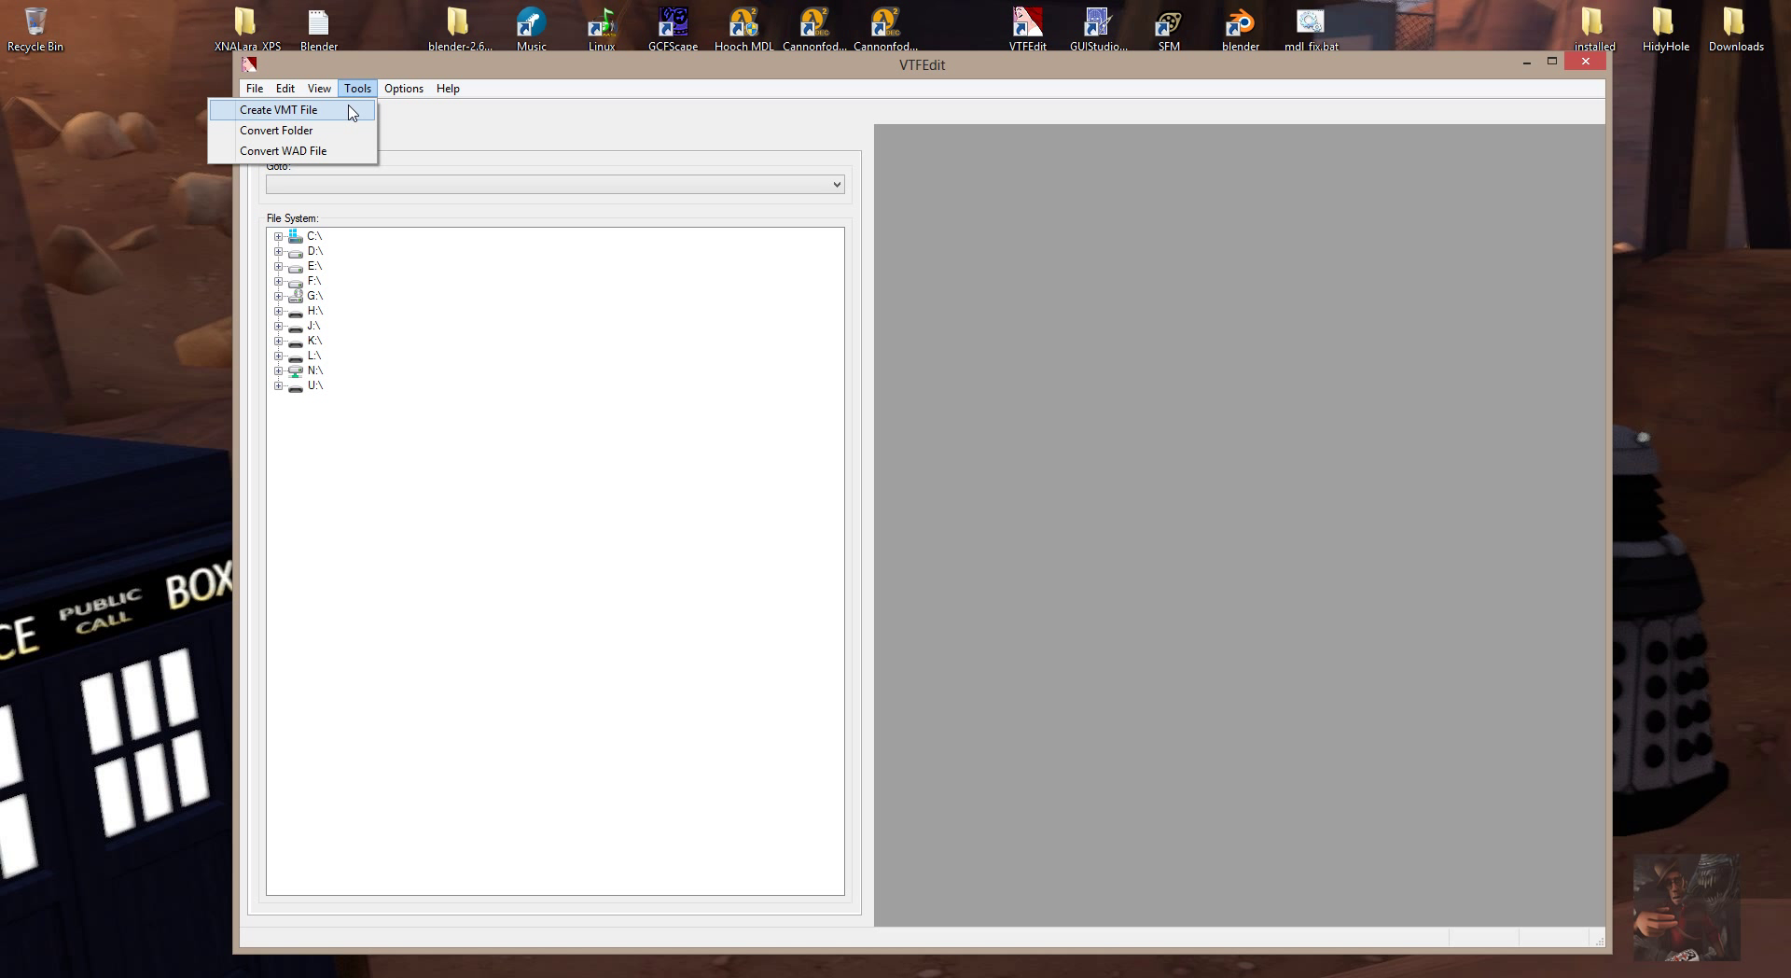
{"action": "left_click", "coordinate": [352, 113]}
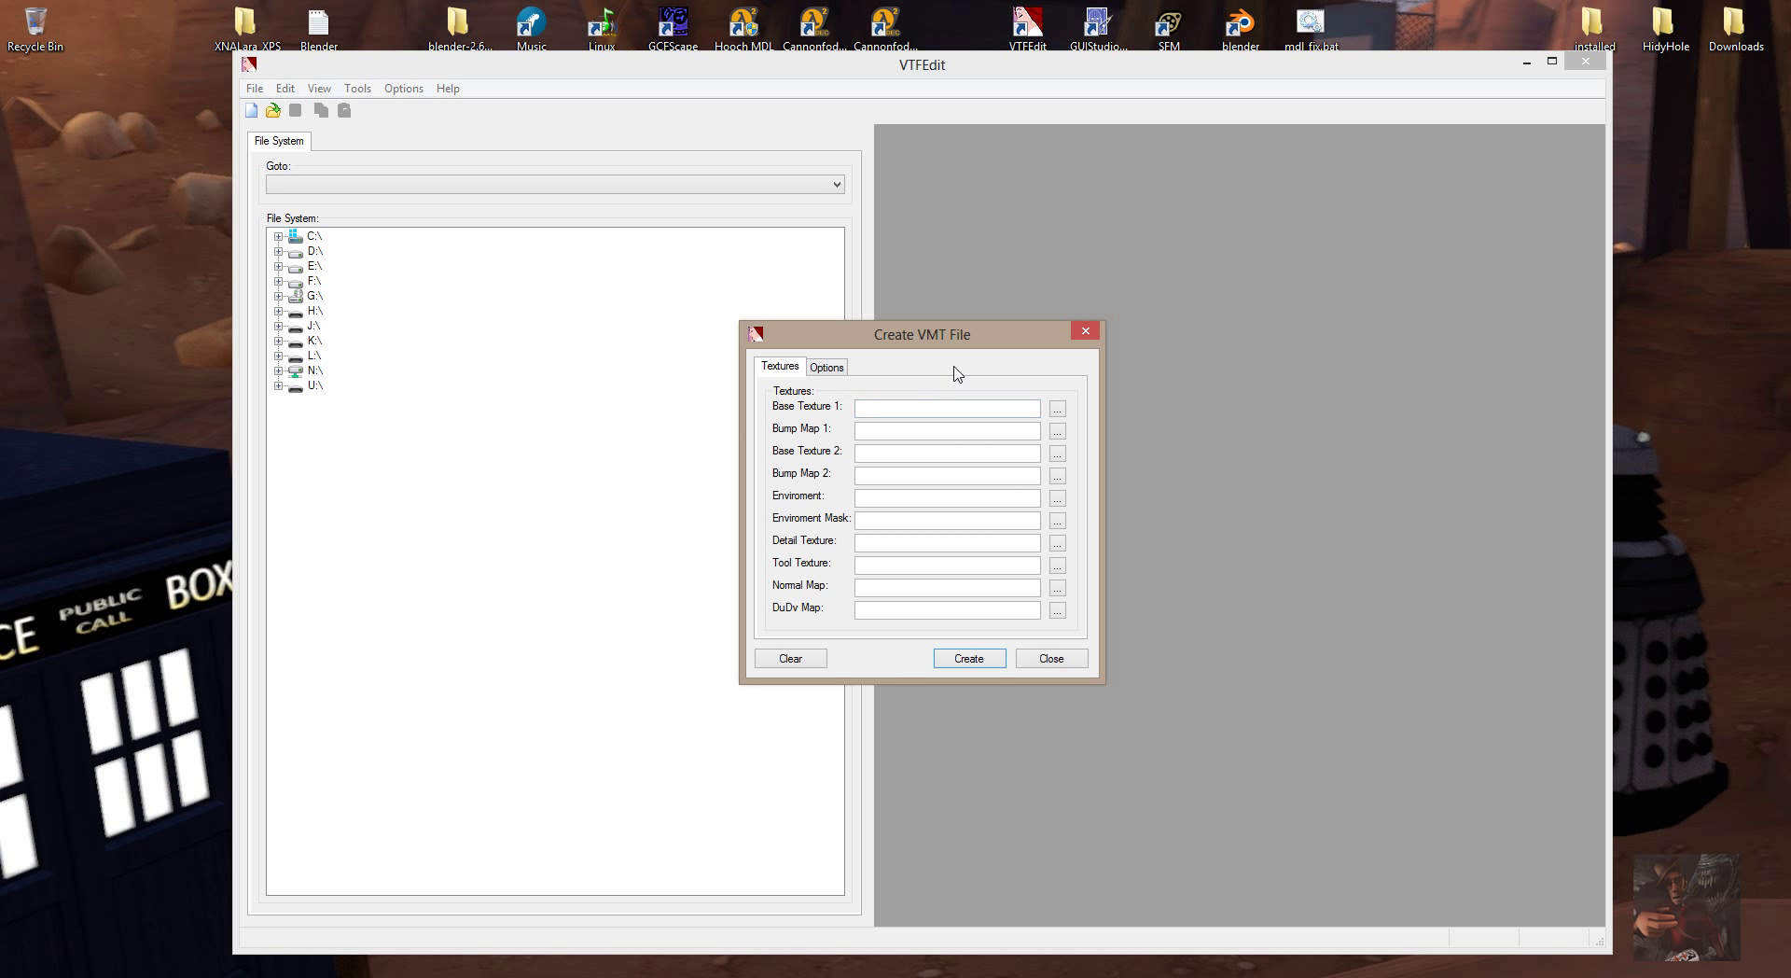
{"action": "left_click_drag", "start_coordinate": [943, 343], "coordinate": [715, 207]}
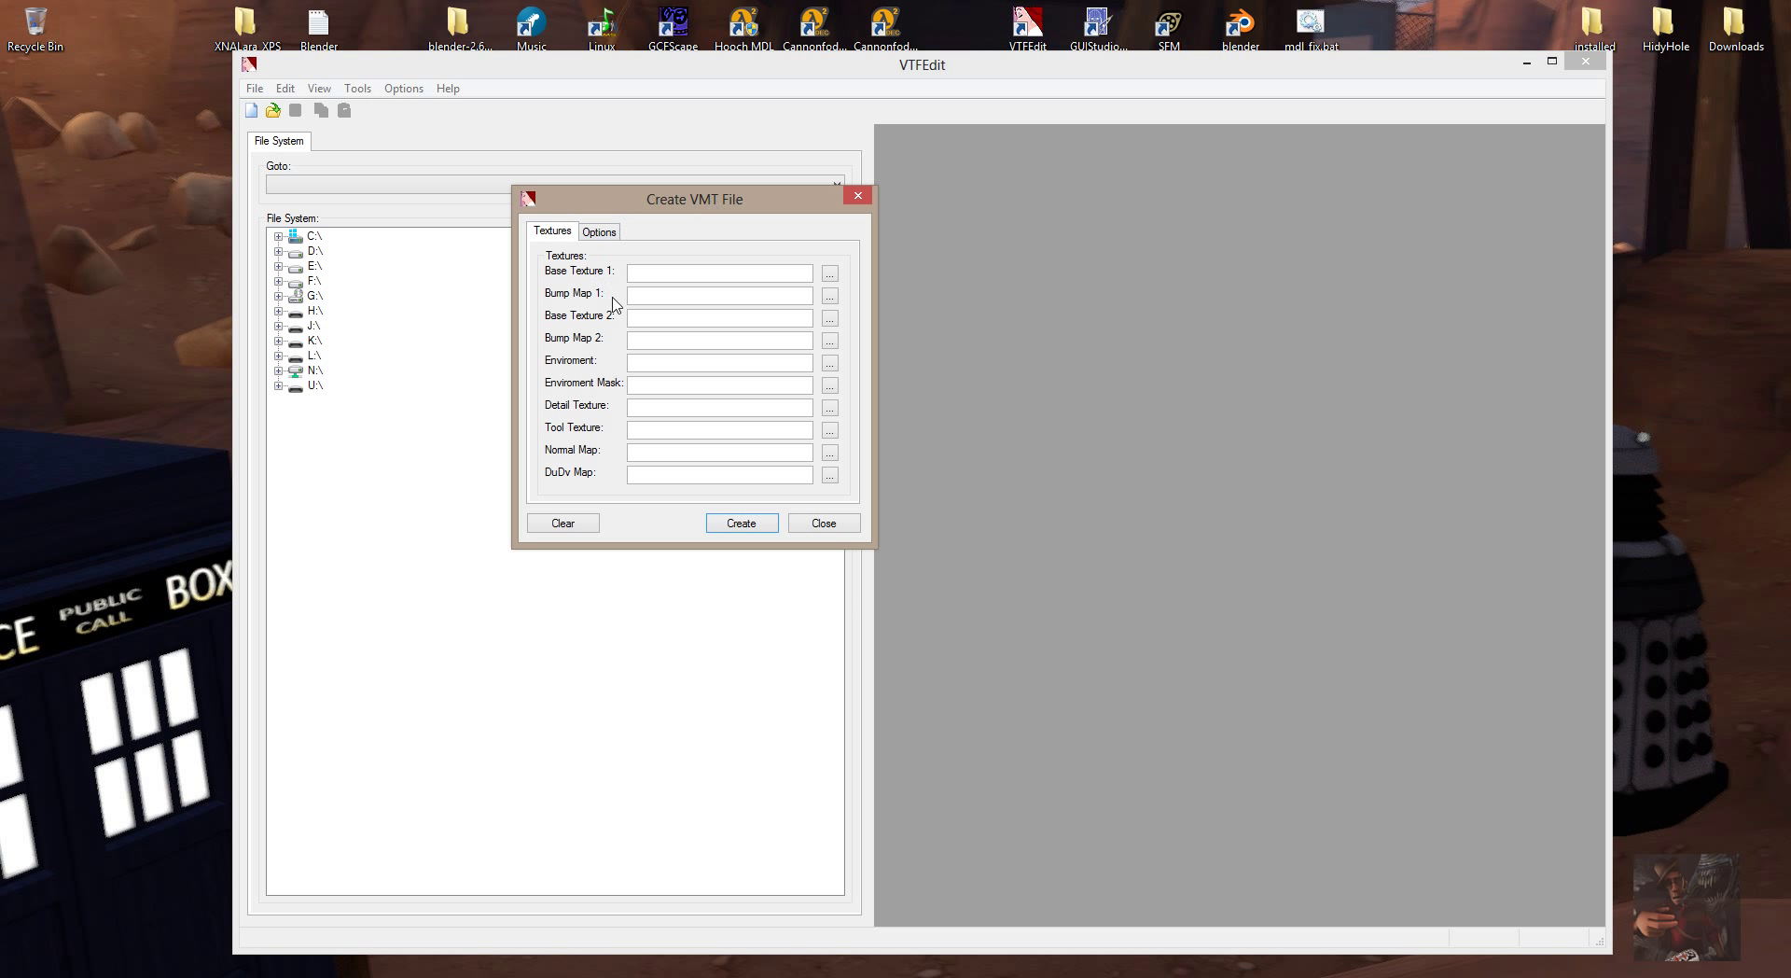
Browse for Base Texture 1 via Program Files (x86), Steam, steamapps and common into SourceFilmmaker's game folder
{"action": "left_click", "coordinate": [831, 275]}
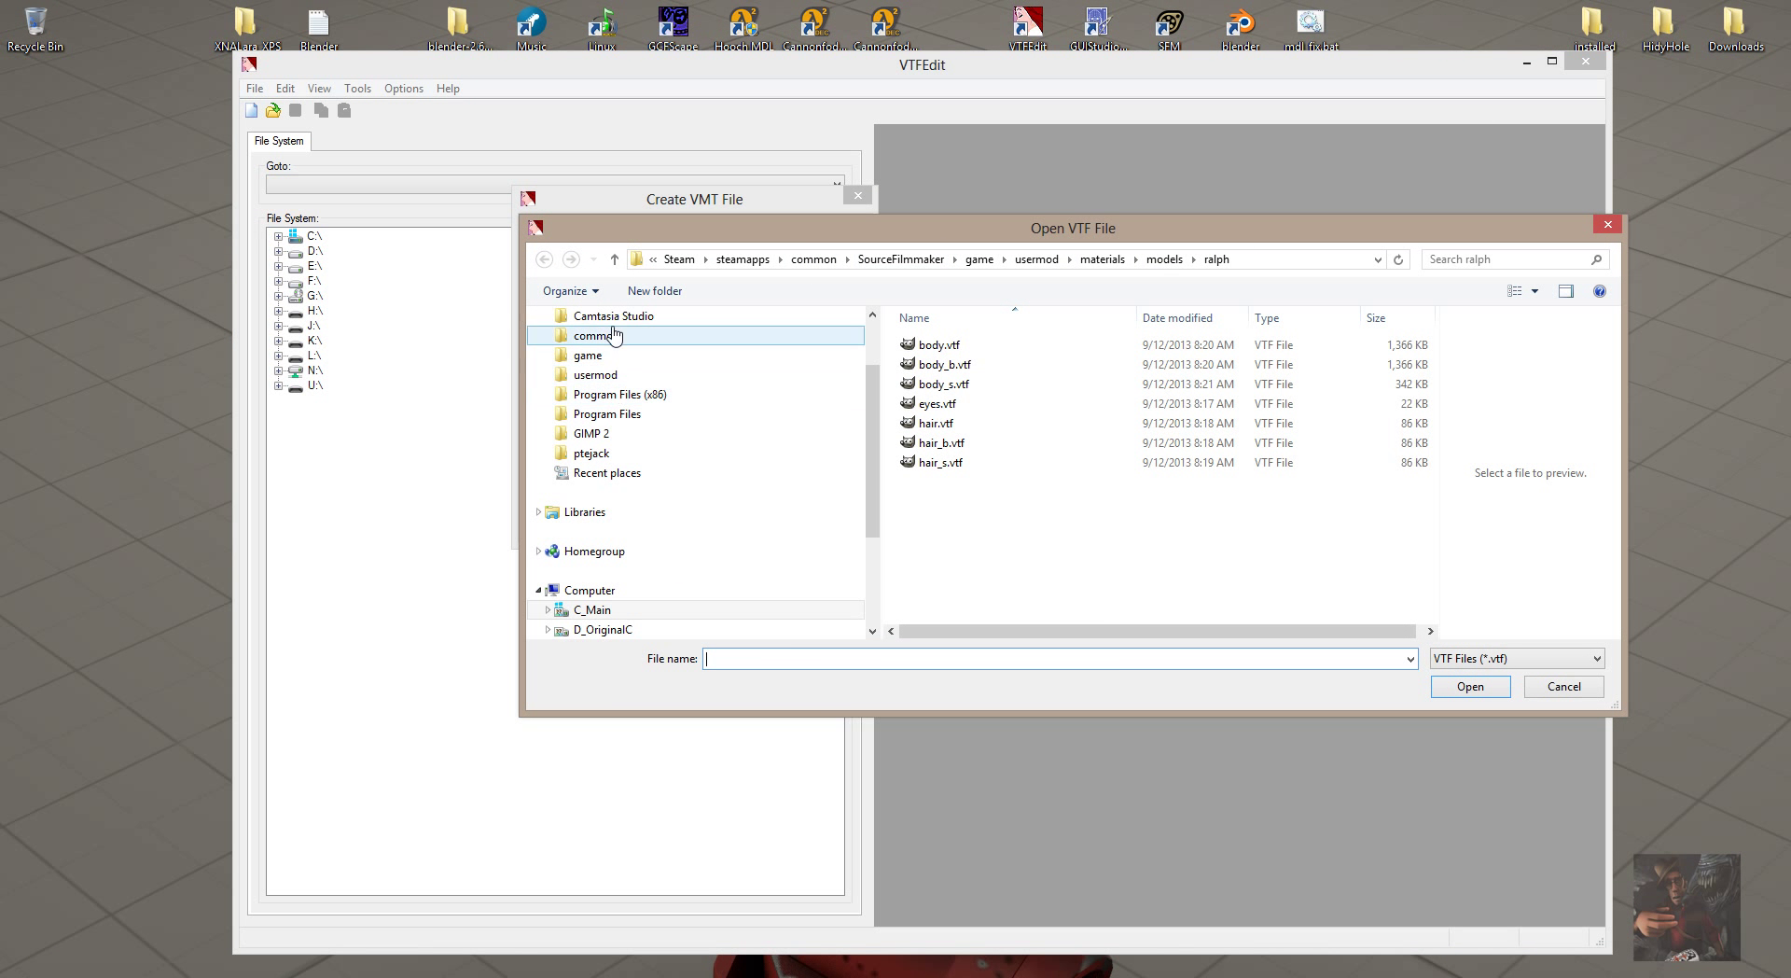
{"action": "left_click", "coordinate": [616, 394]}
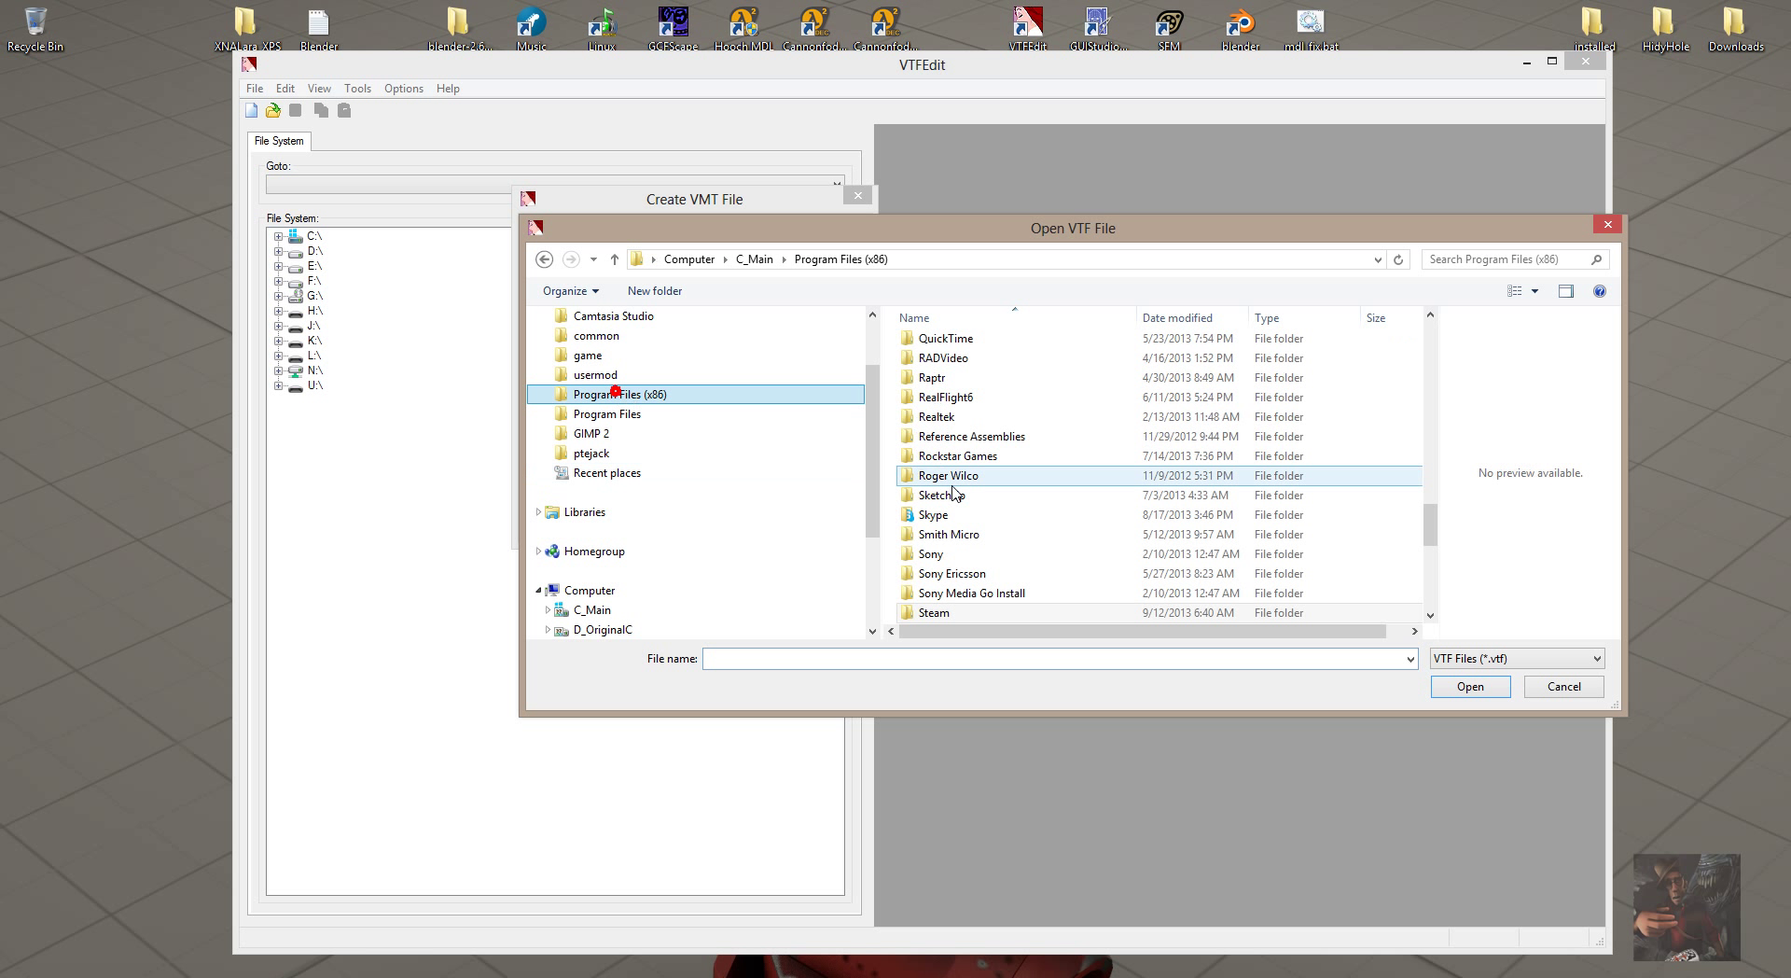
{"action": "double_click", "coordinate": [952, 614]}
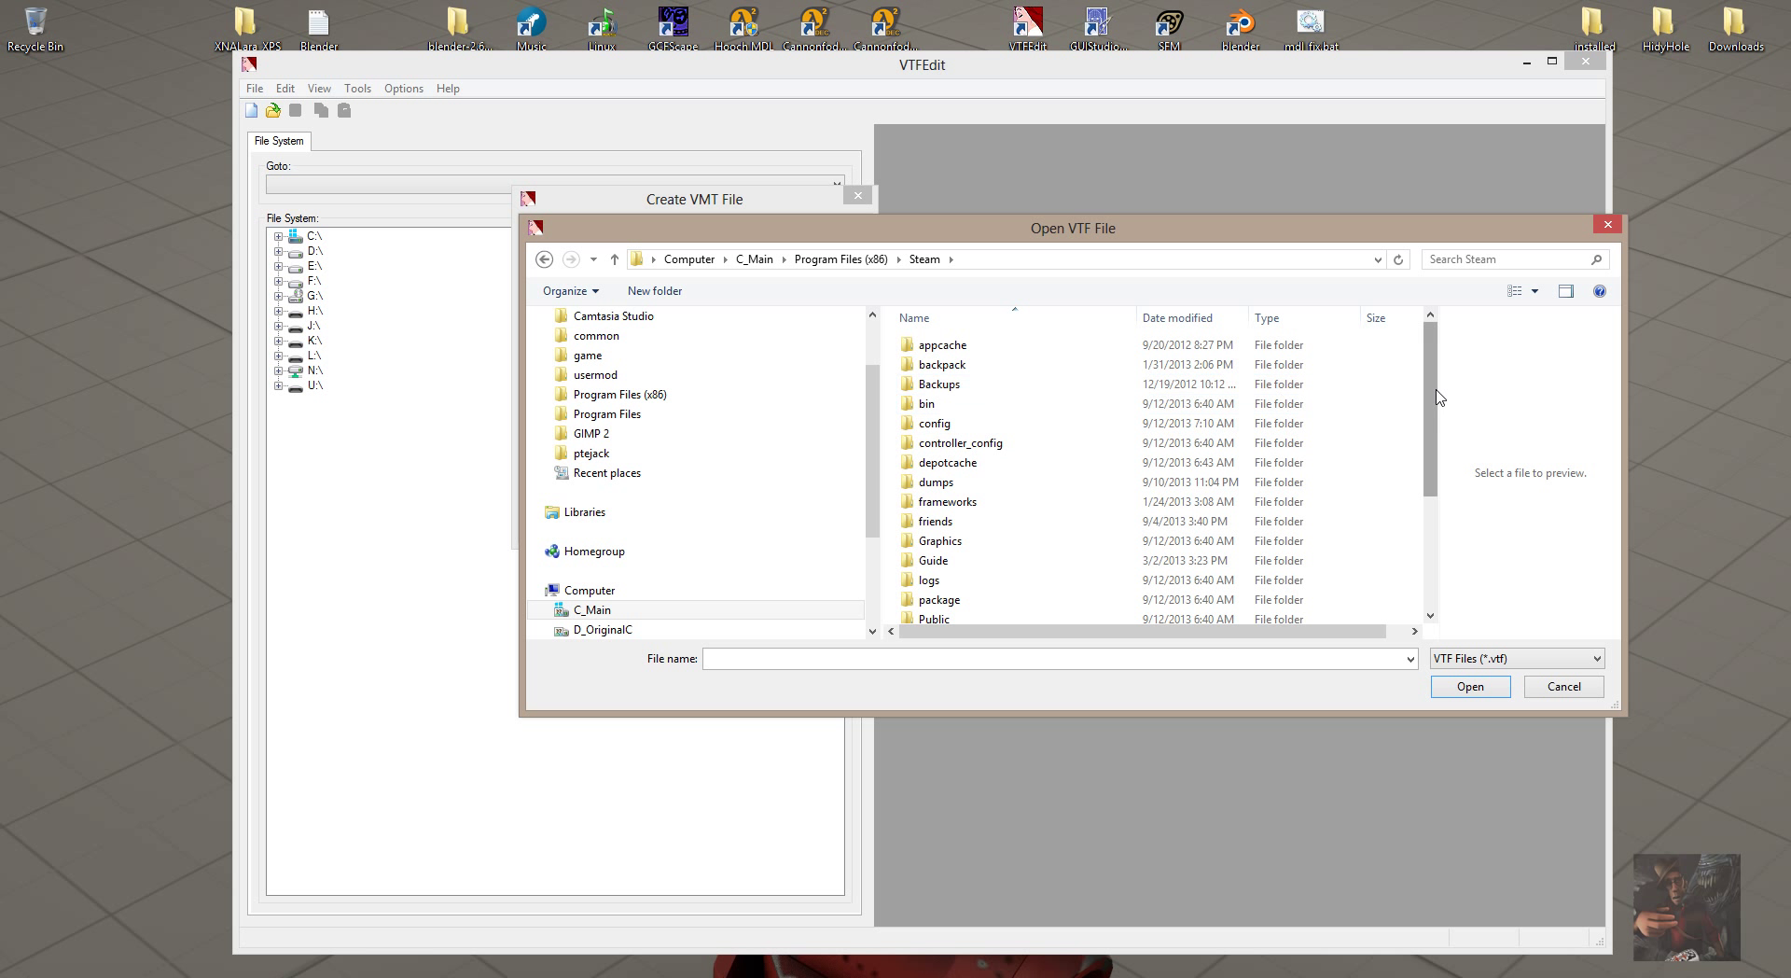
{"action": "left_click_drag", "start_coordinate": [1430, 392], "coordinate": [1433, 500]}
{"action": "left_click", "coordinate": [945, 555]}
{"action": "double_click", "coordinate": [945, 555]}
{"action": "double_click", "coordinate": [937, 347]}
{"action": "left_click_drag", "start_coordinate": [1430, 344], "coordinate": [1423, 519]}
{"action": "left_click", "coordinate": [1423, 519]}
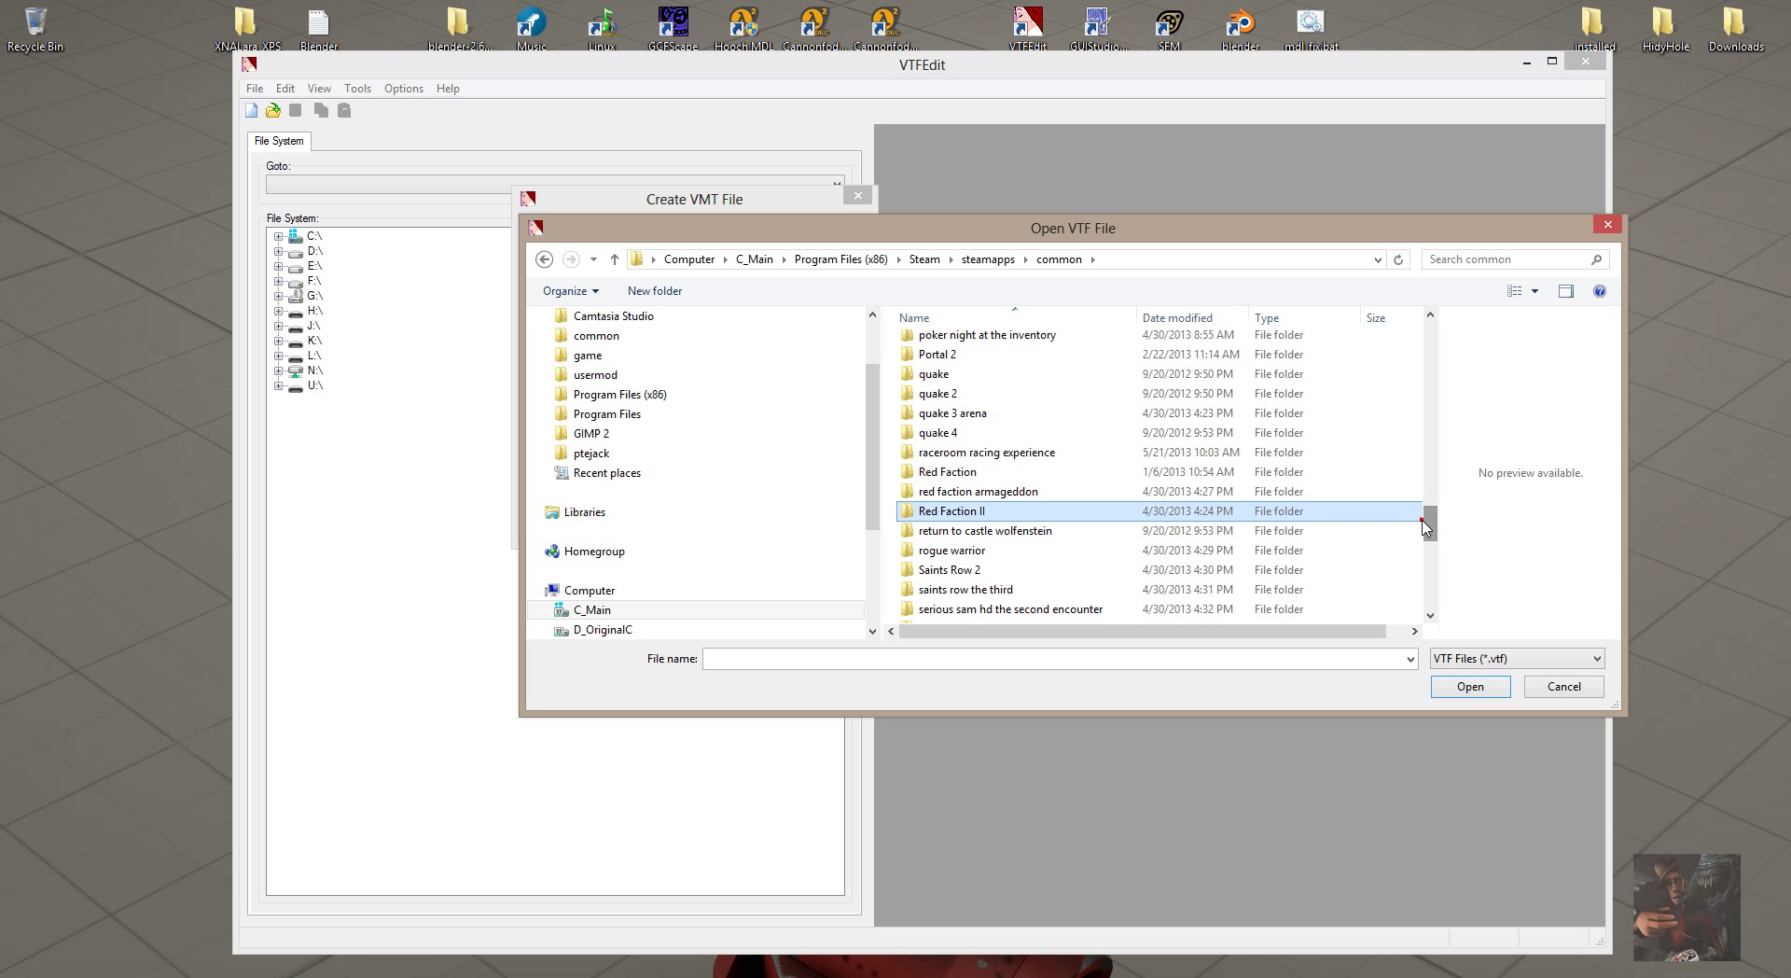
{"action": "scroll", "coordinate": [1041, 536], "scroll_direction": "down", "scroll_amount": 4}
{"action": "left_click", "coordinate": [1012, 534]}
{"action": "double_click", "coordinate": [961, 455]}
{"action": "left_click", "coordinate": [951, 384]}
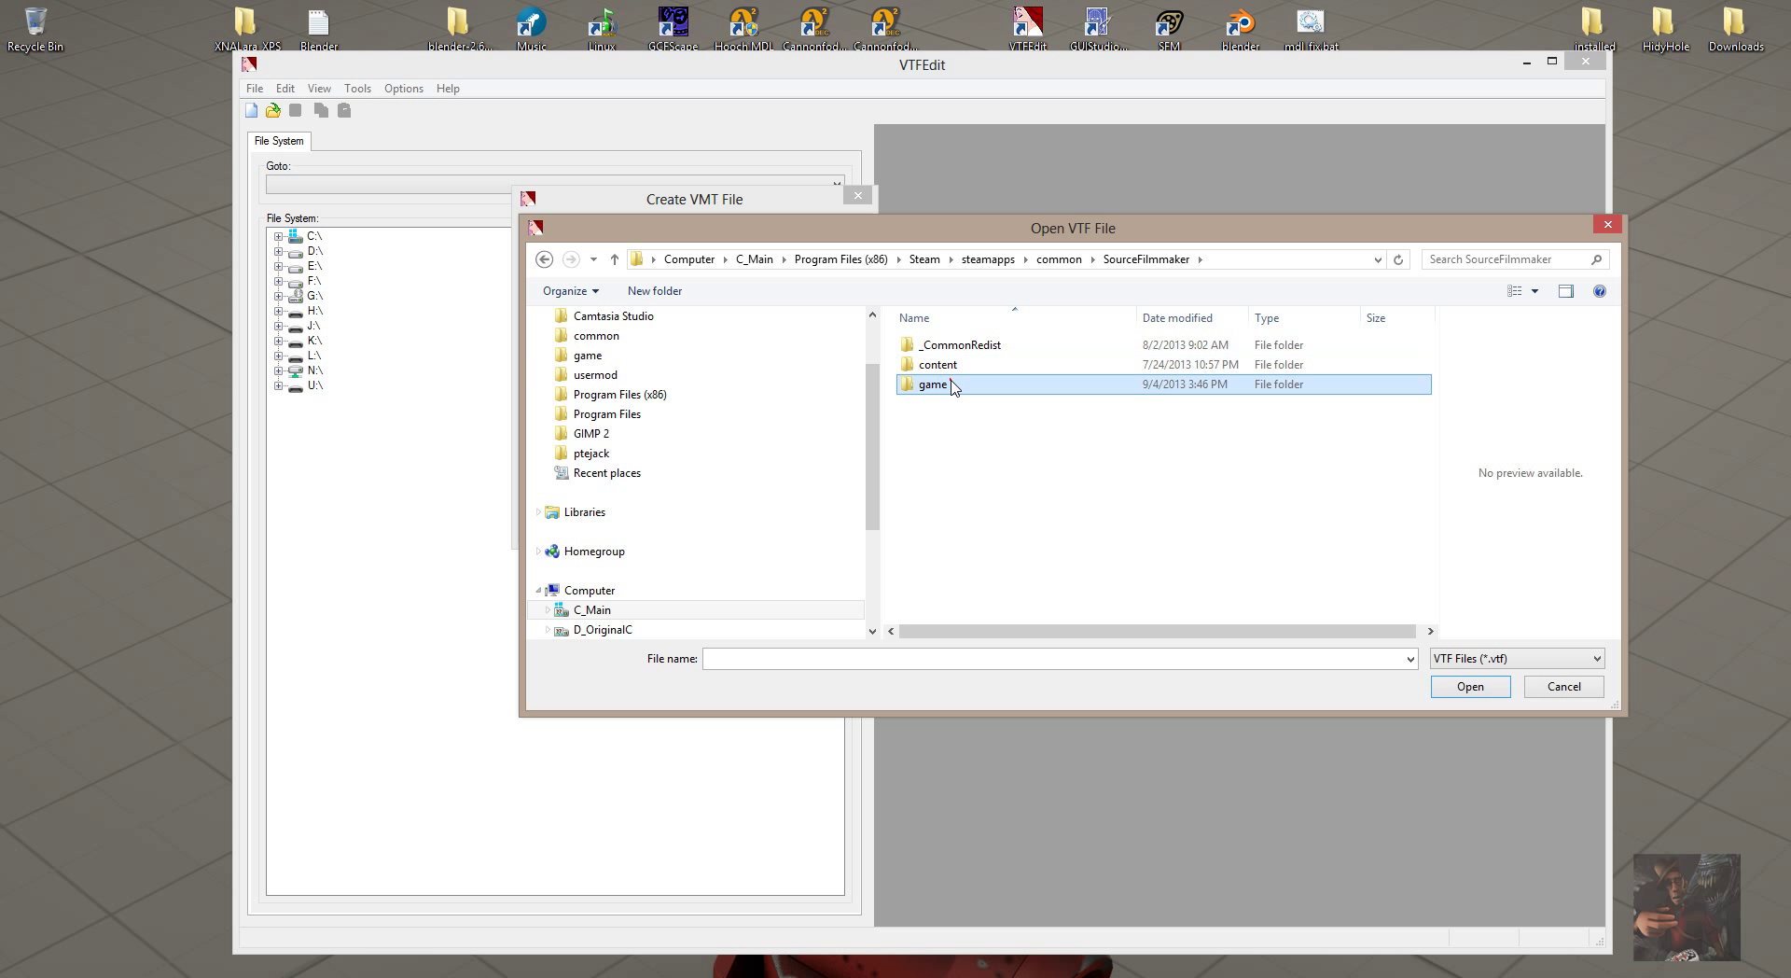
{"action": "double_click", "coordinate": [951, 384]}
Continue through usermod\materials\models\ralph and pick body.vtf as the base texture
{"action": "scroll", "coordinate": [964, 579], "scroll_direction": "down", "scroll_amount": 1}
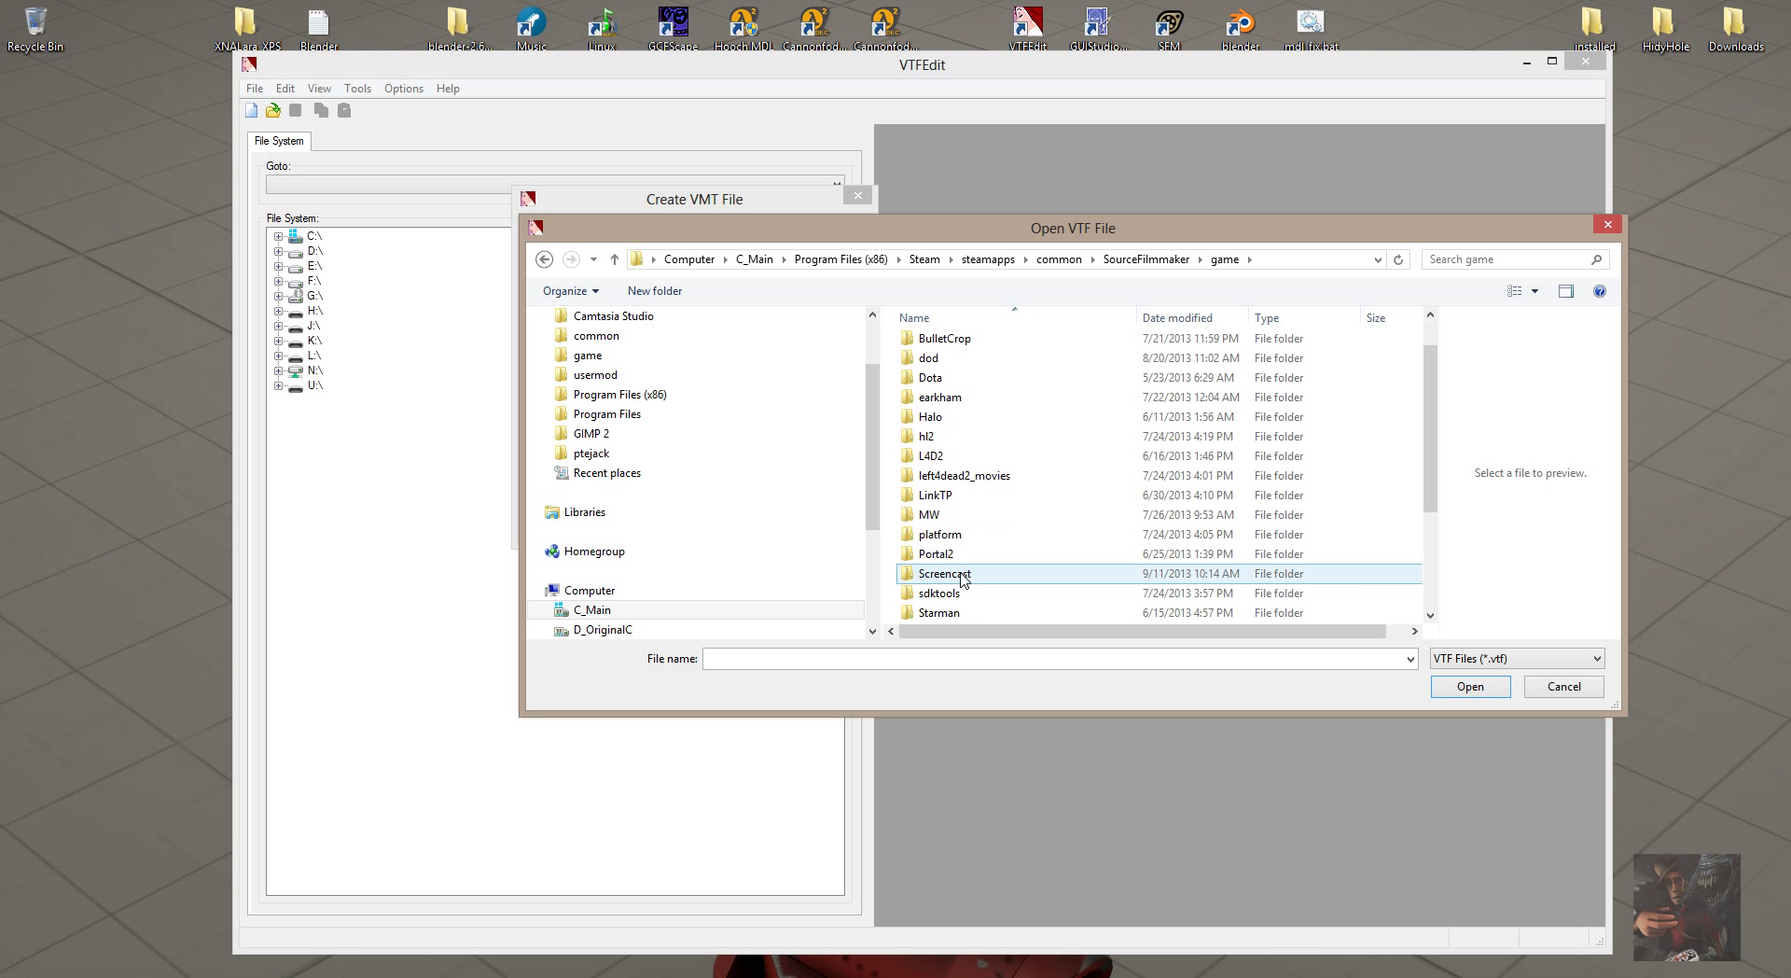
{"action": "scroll", "coordinate": [964, 578], "scroll_direction": "down", "scroll_amount": 2}
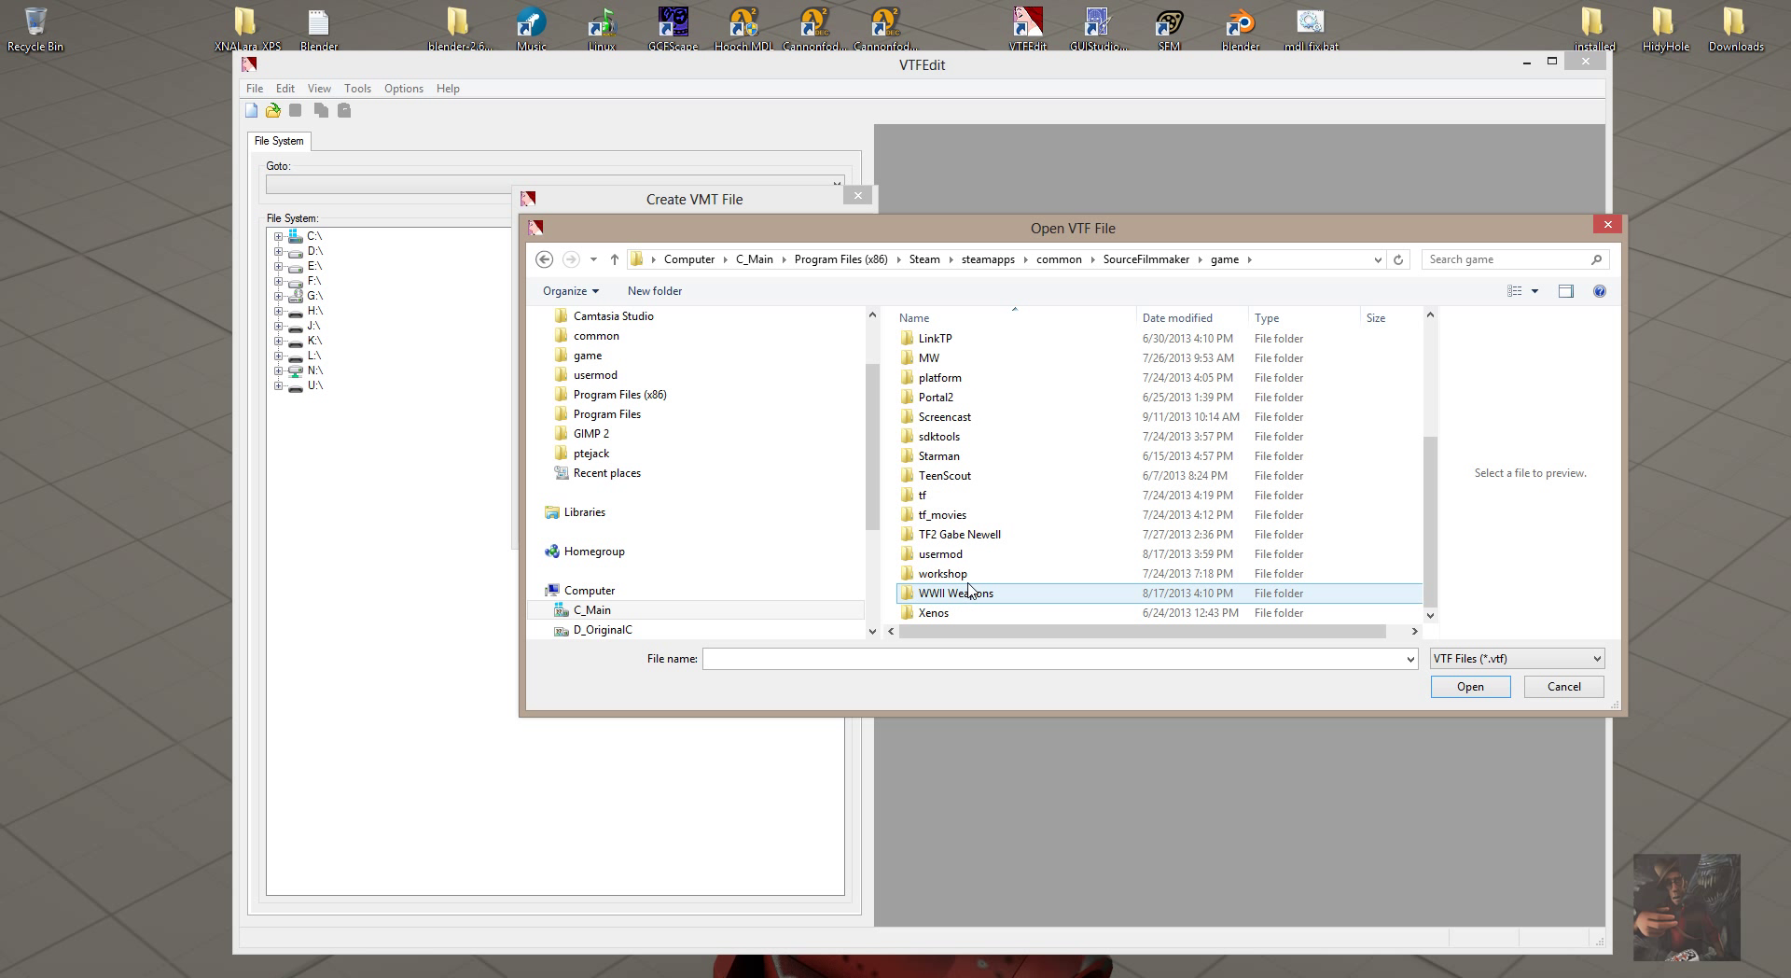
{"action": "double_click", "coordinate": [965, 554]}
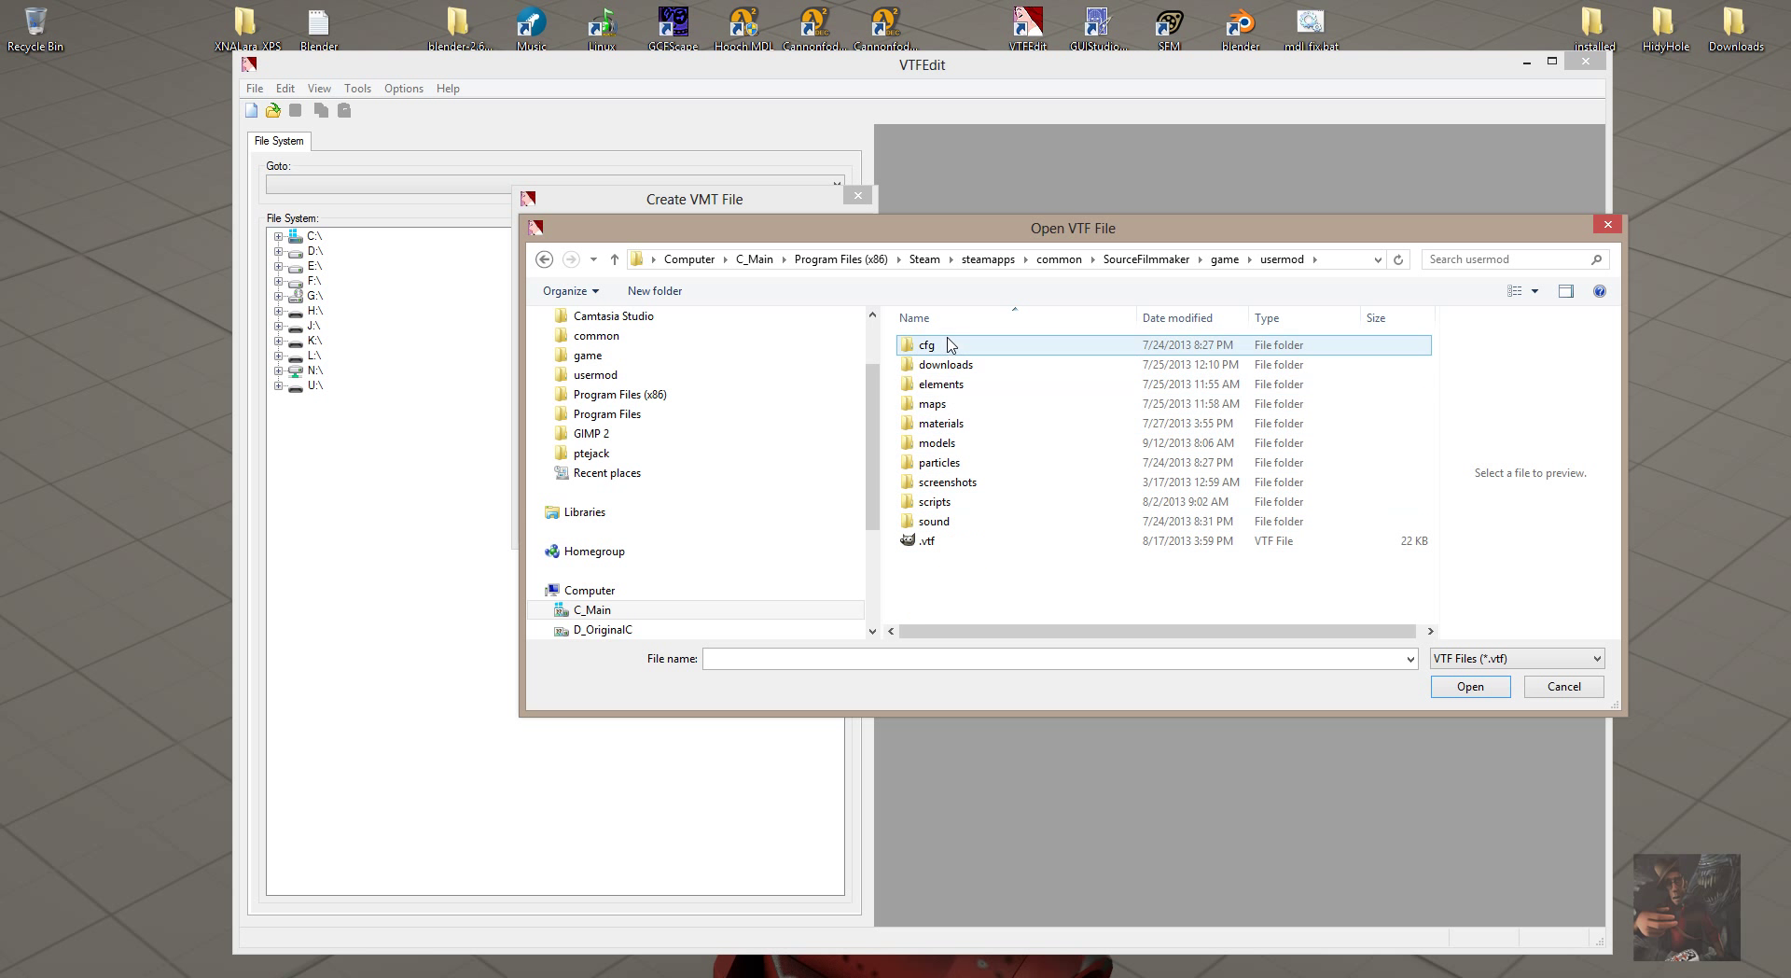
{"action": "left_click", "coordinate": [944, 423]}
{"action": "left_click", "coordinate": [947, 424]}
{"action": "double_click", "coordinate": [1040, 416]}
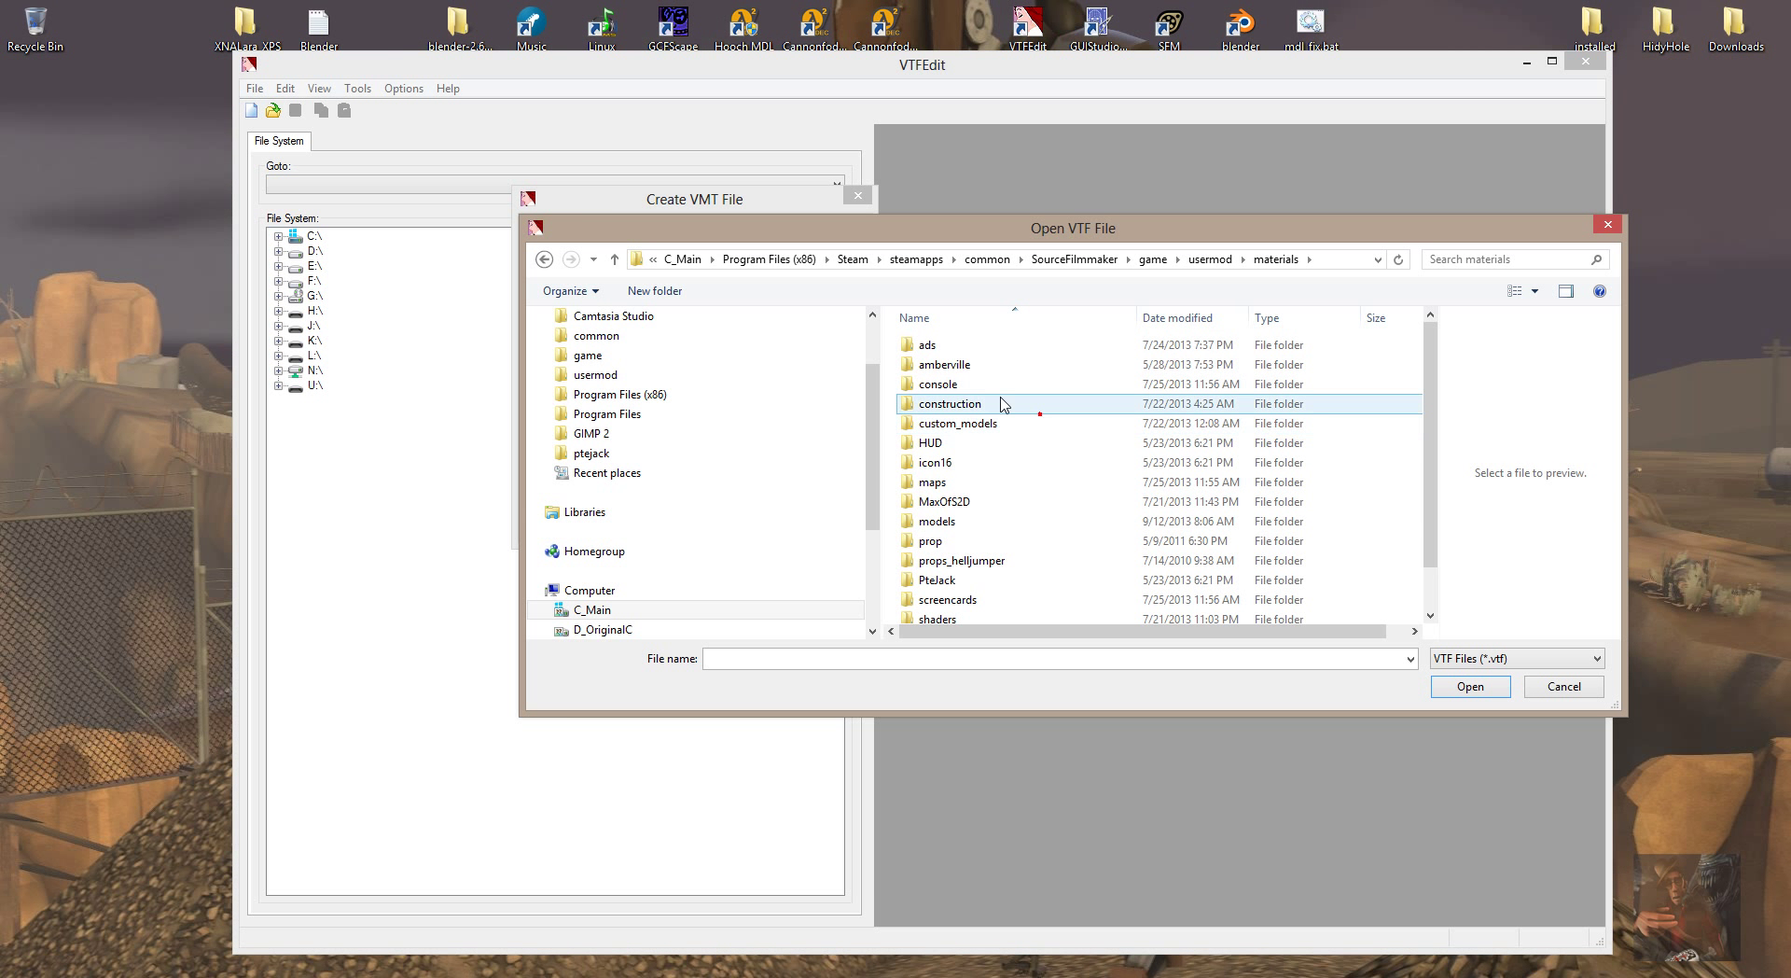
{"action": "scroll", "coordinate": [989, 483], "scroll_direction": "down", "scroll_amount": 1}
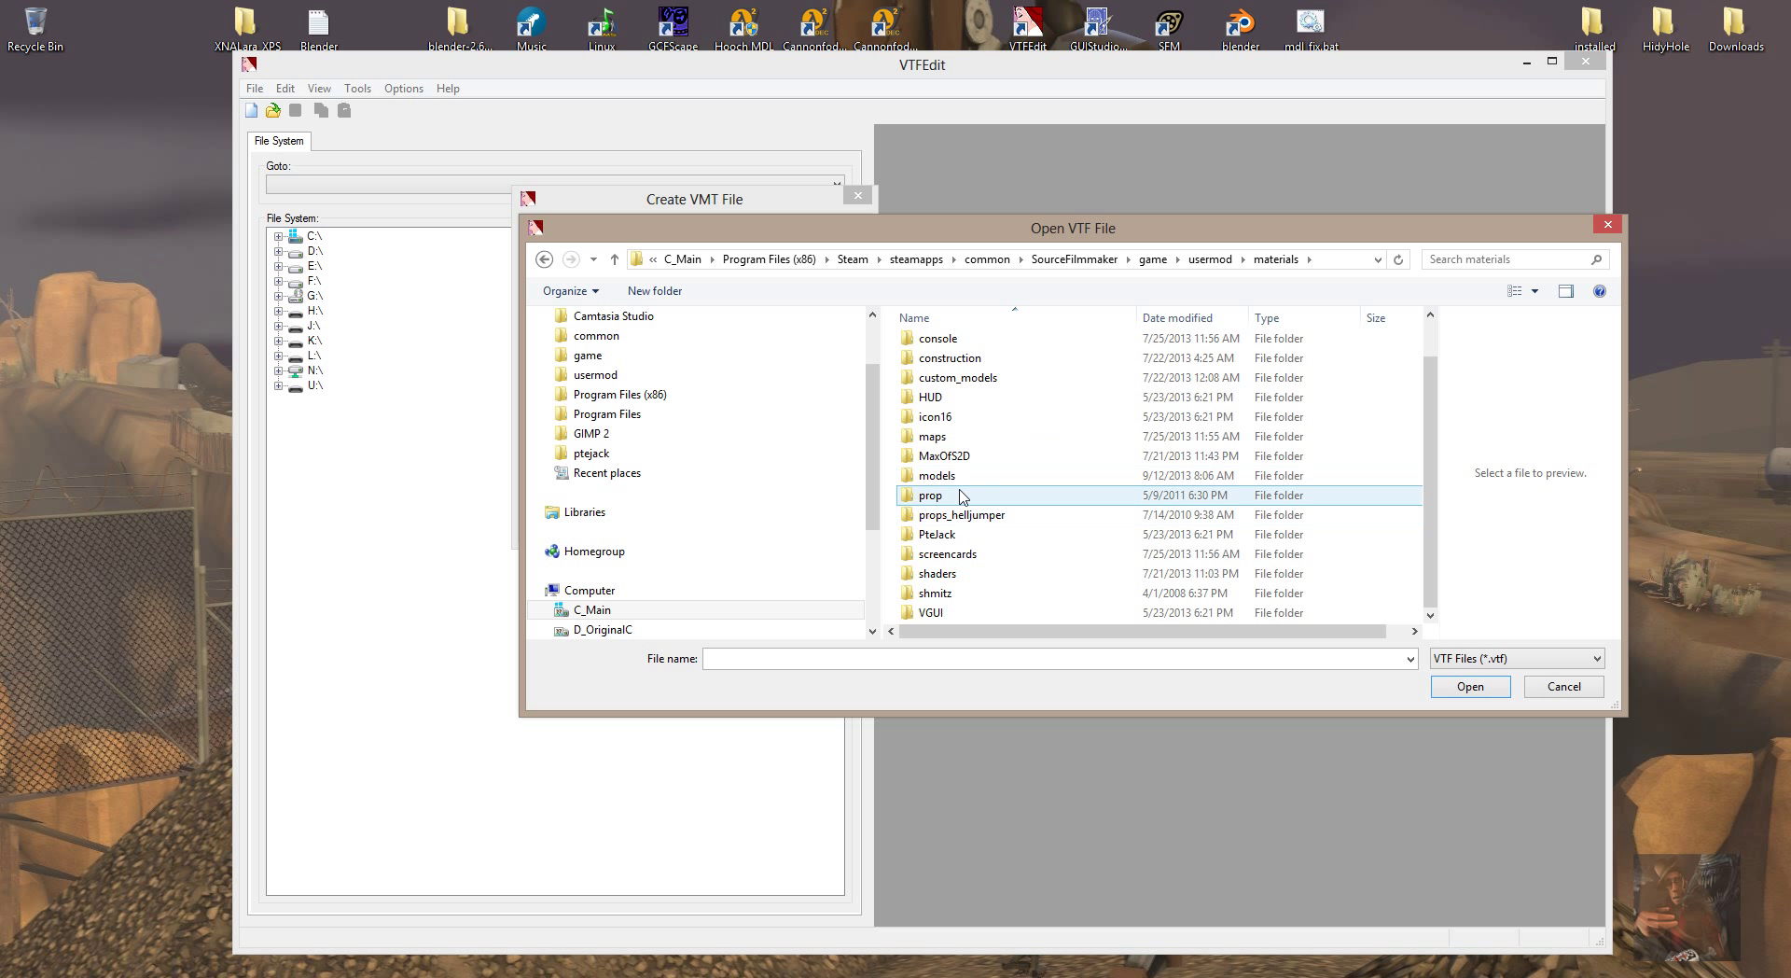
{"action": "double_click", "coordinate": [956, 478]}
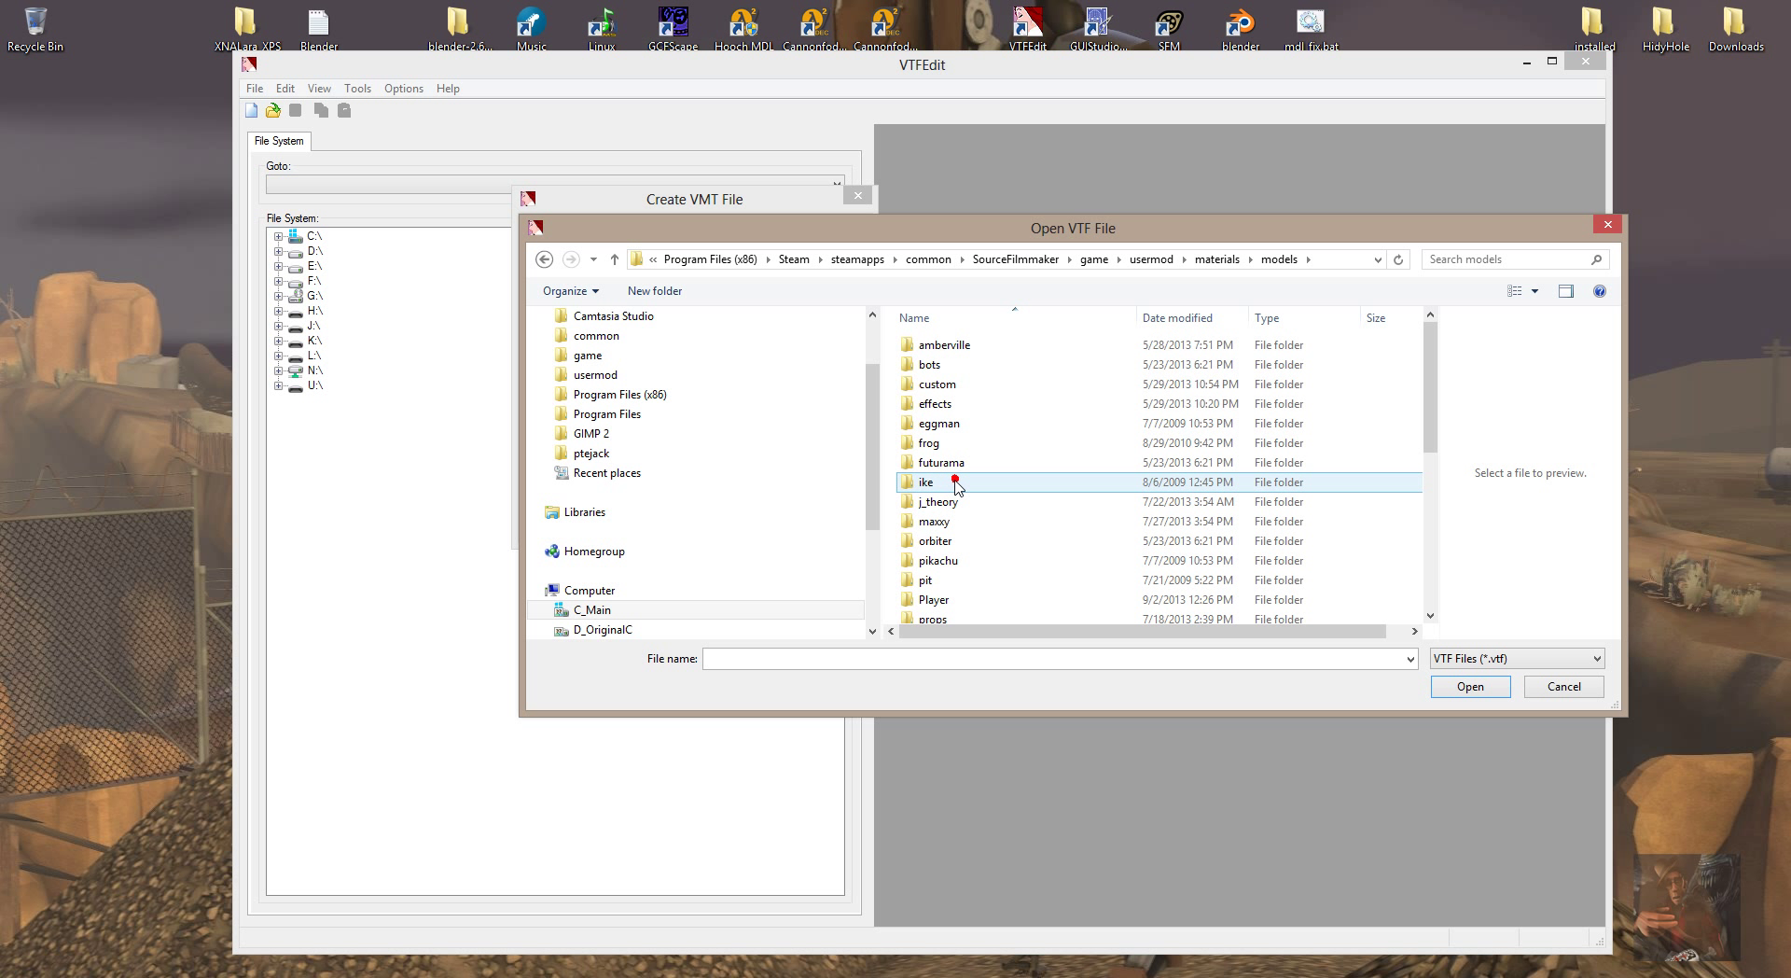
{"action": "scroll", "coordinate": [965, 578], "scroll_direction": "down", "scroll_amount": 3}
{"action": "double_click", "coordinate": [966, 595]}
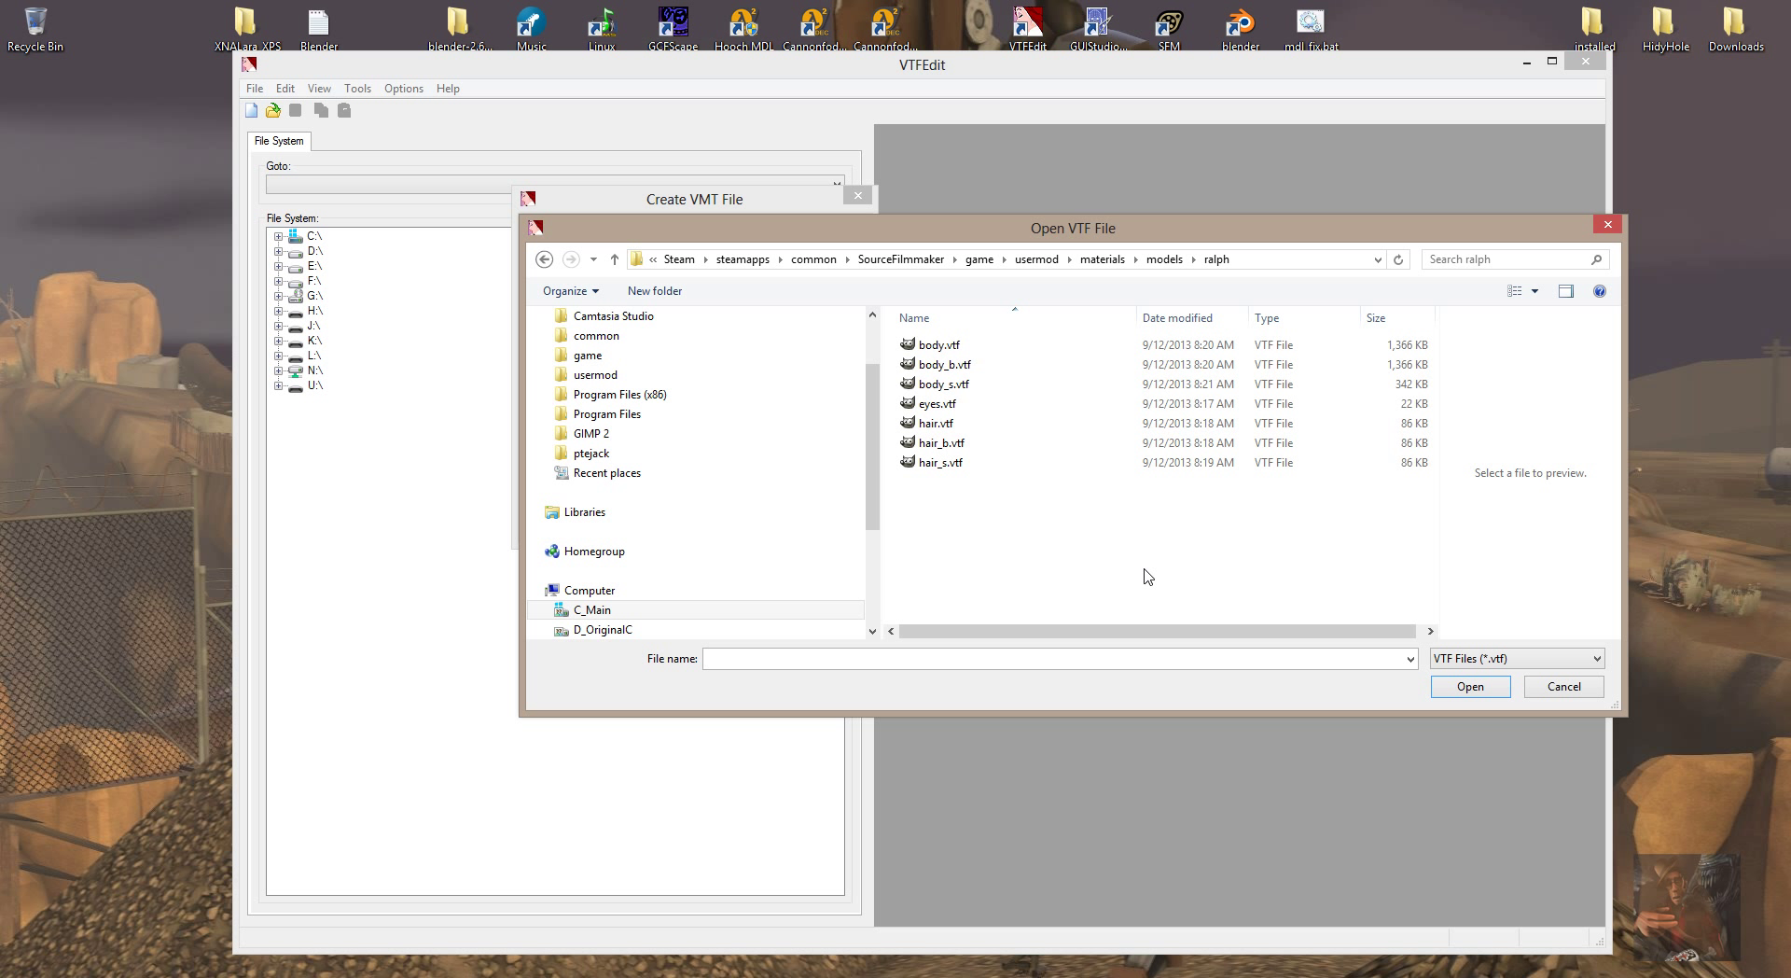
{"action": "left_click", "coordinate": [942, 355]}
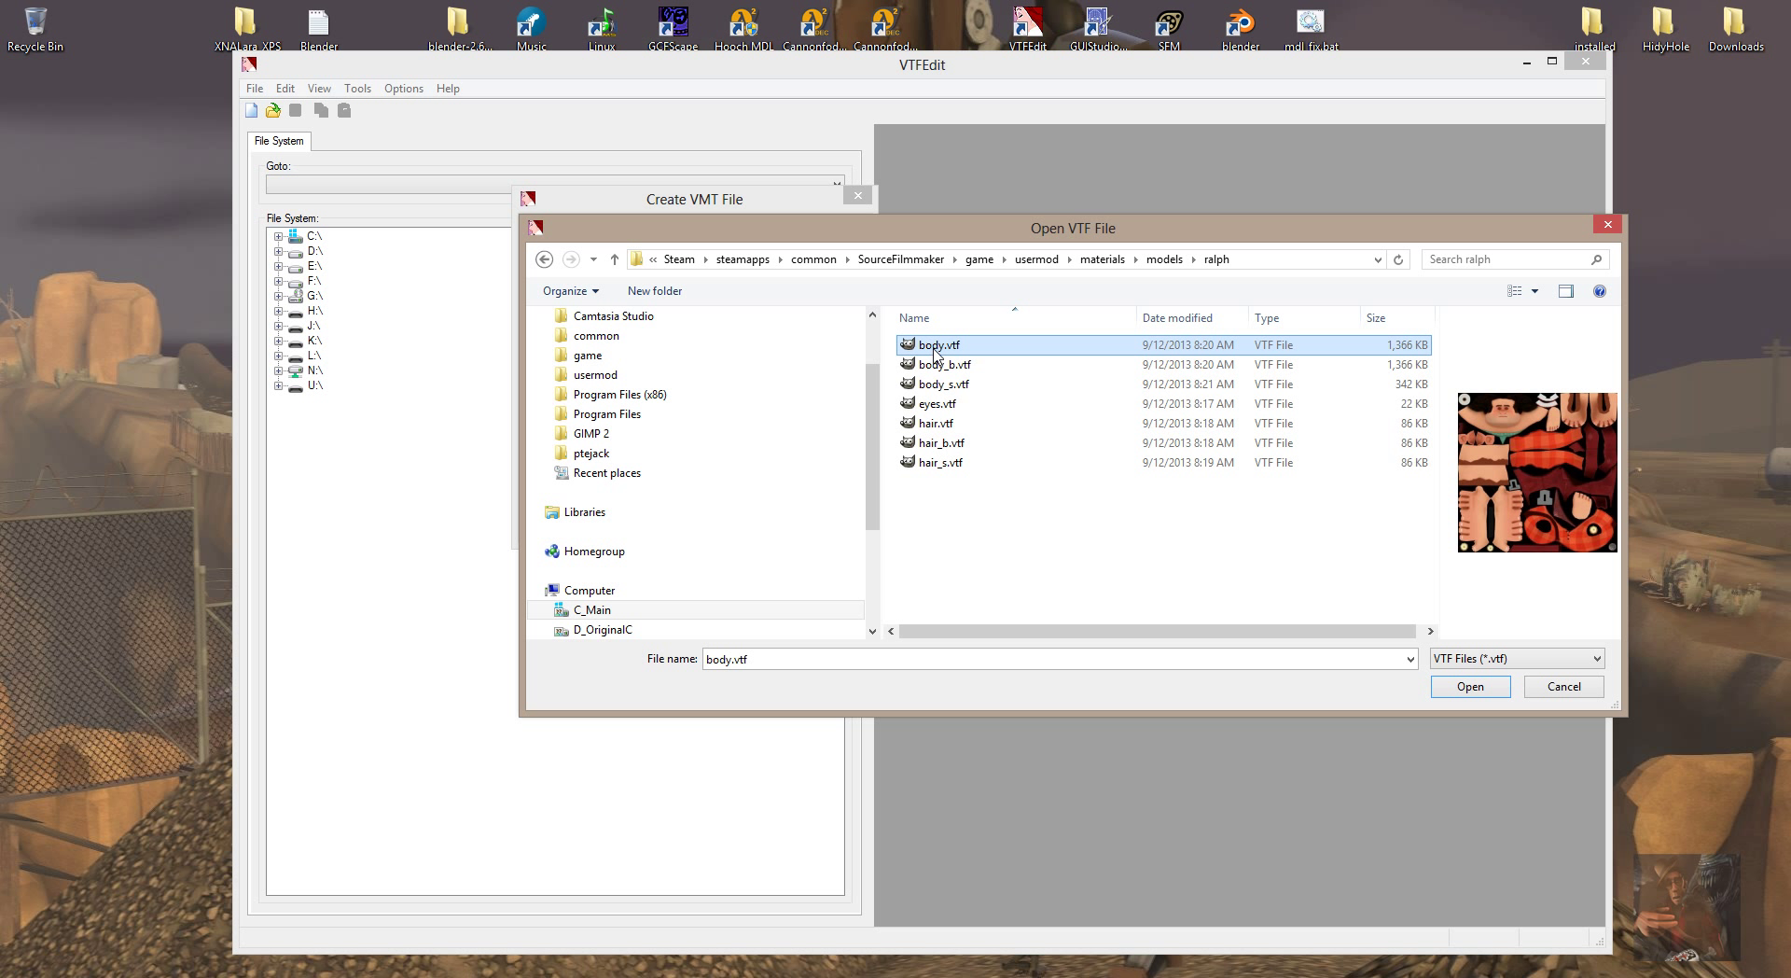
{"action": "double_click", "coordinate": [934, 346]}
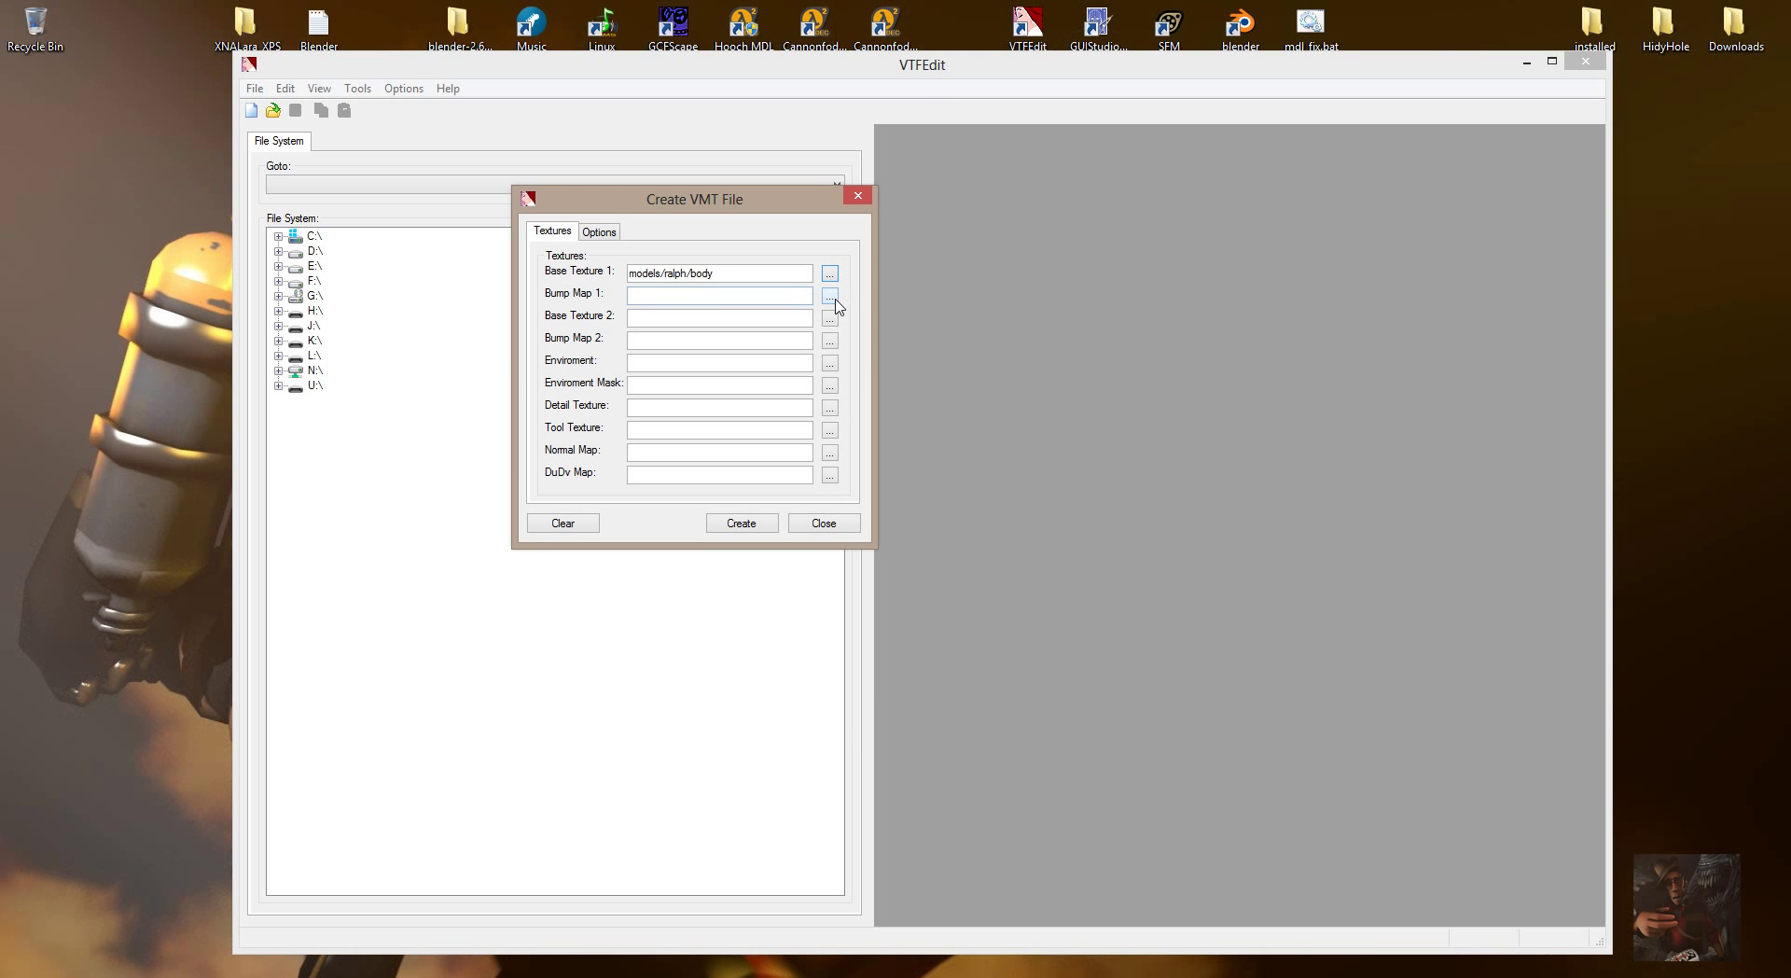
Load body_b.vtf into Bump Map 1 and Normal Map, and body_s.vtf into Enviroment Mask
{"action": "left_click", "coordinate": [829, 297]}
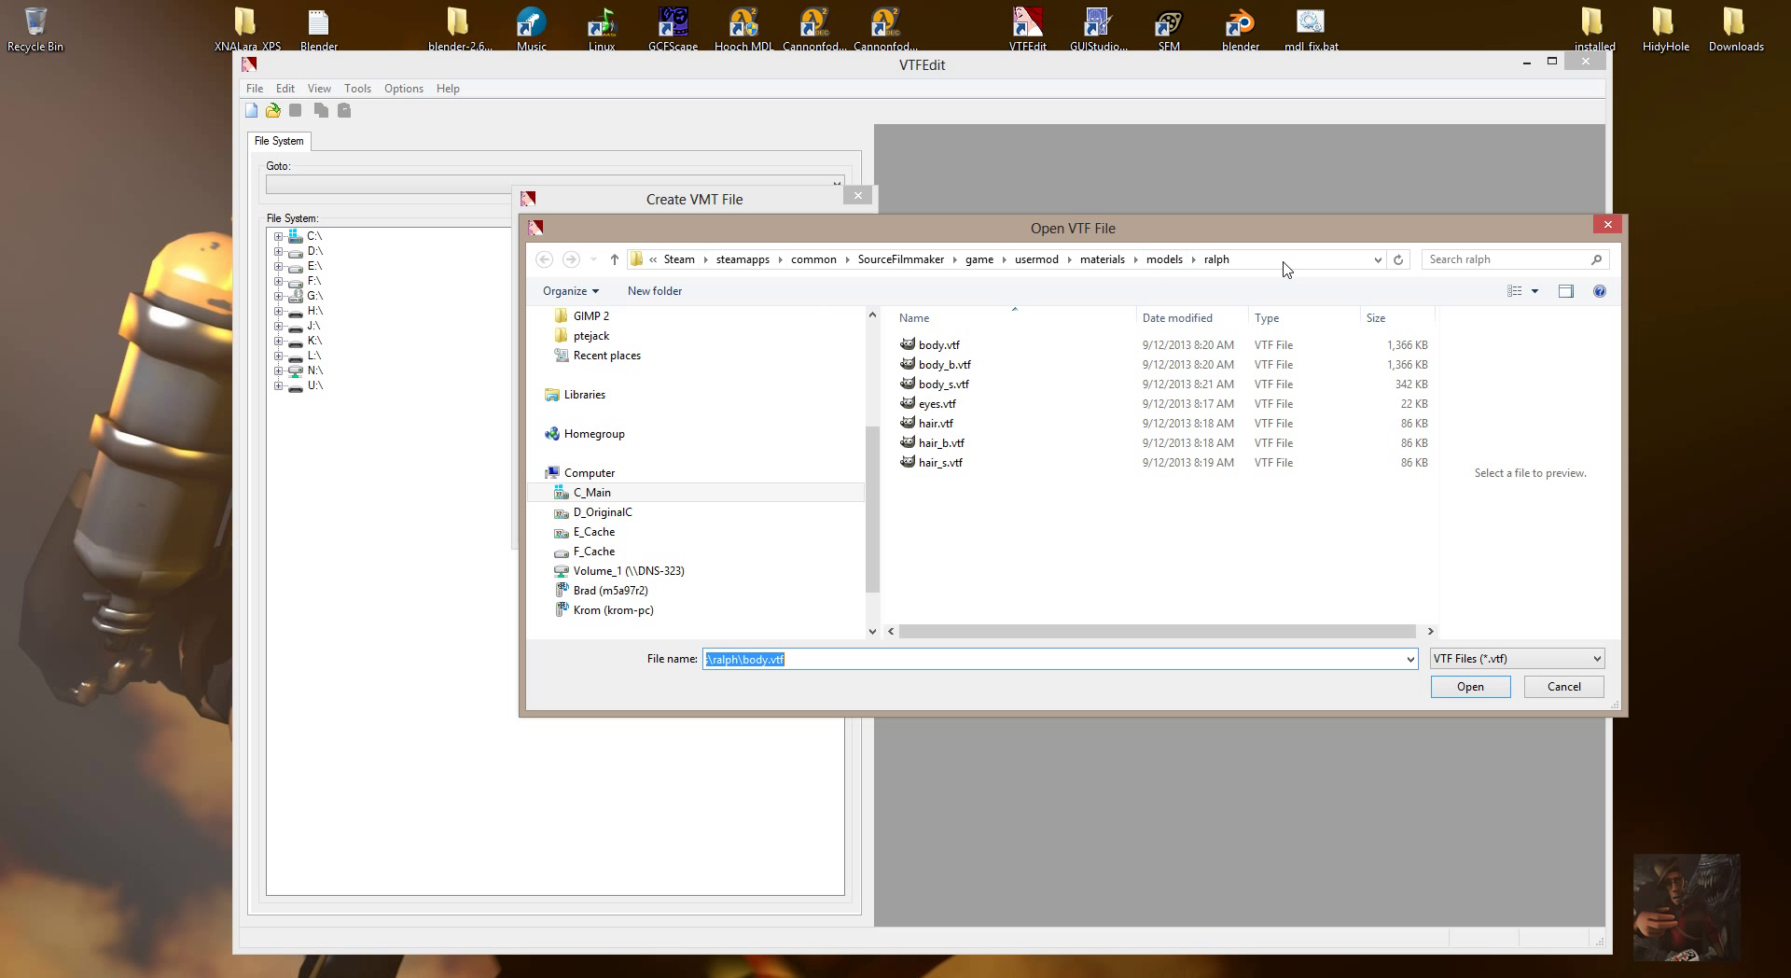
{"action": "double_click", "coordinate": [951, 368]}
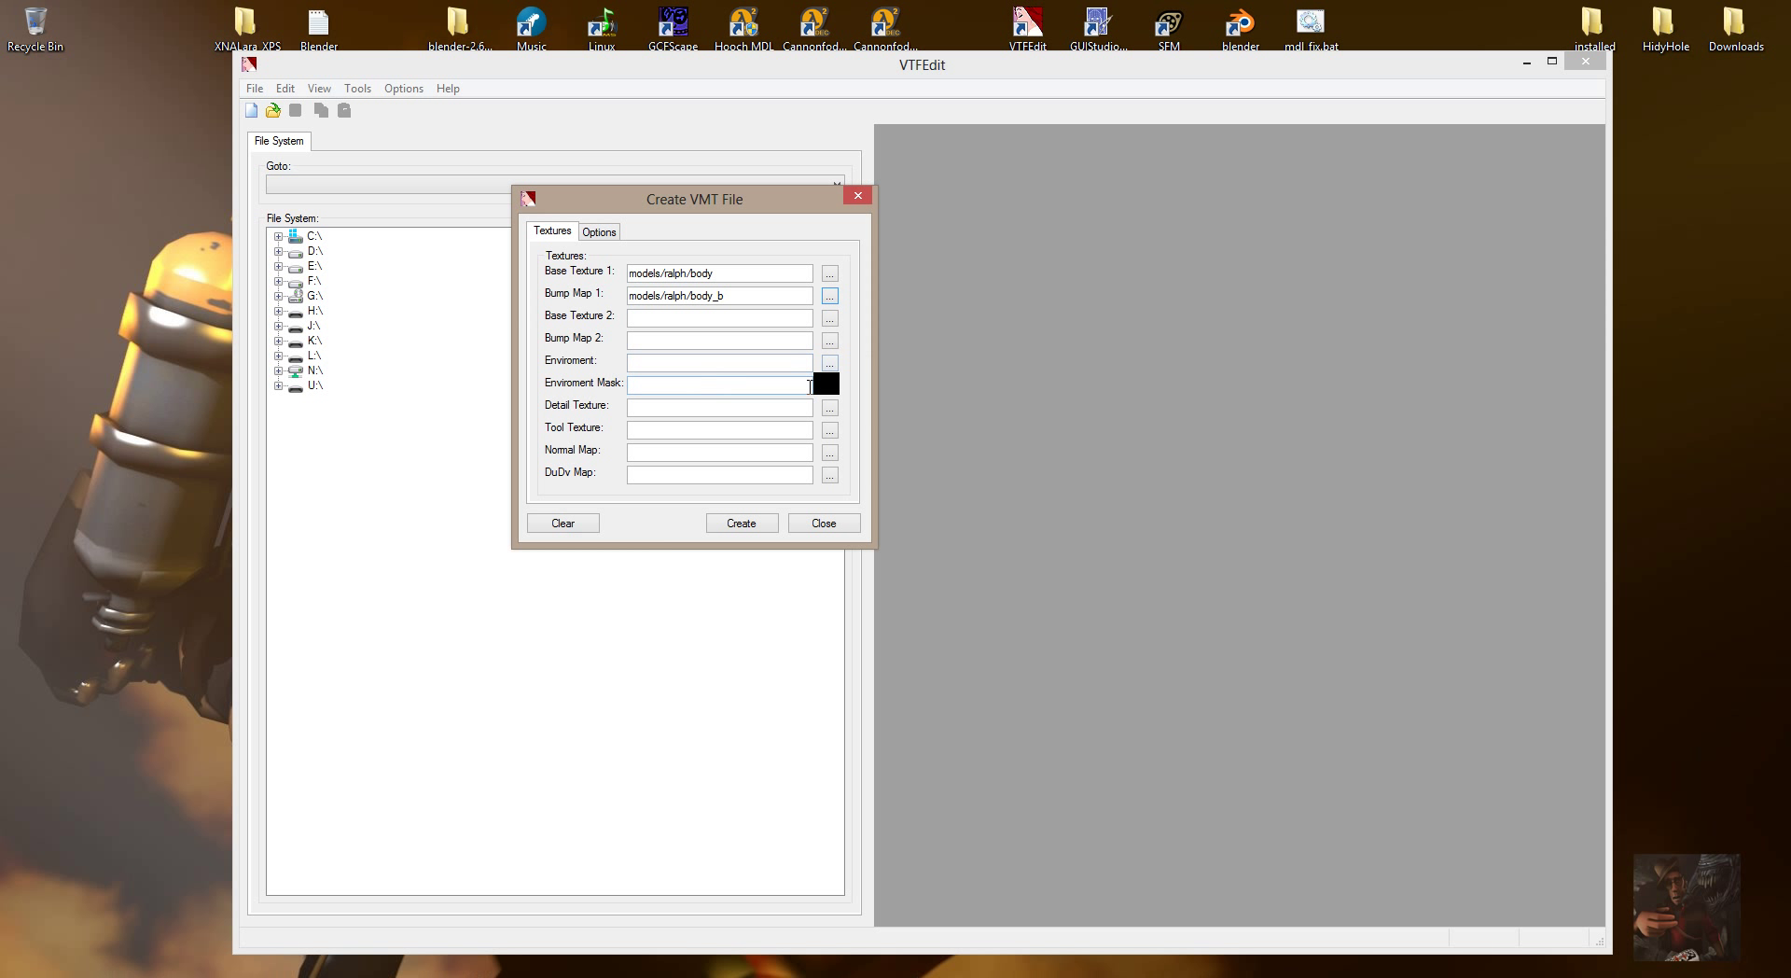
{"action": "left_click", "coordinate": [829, 386]}
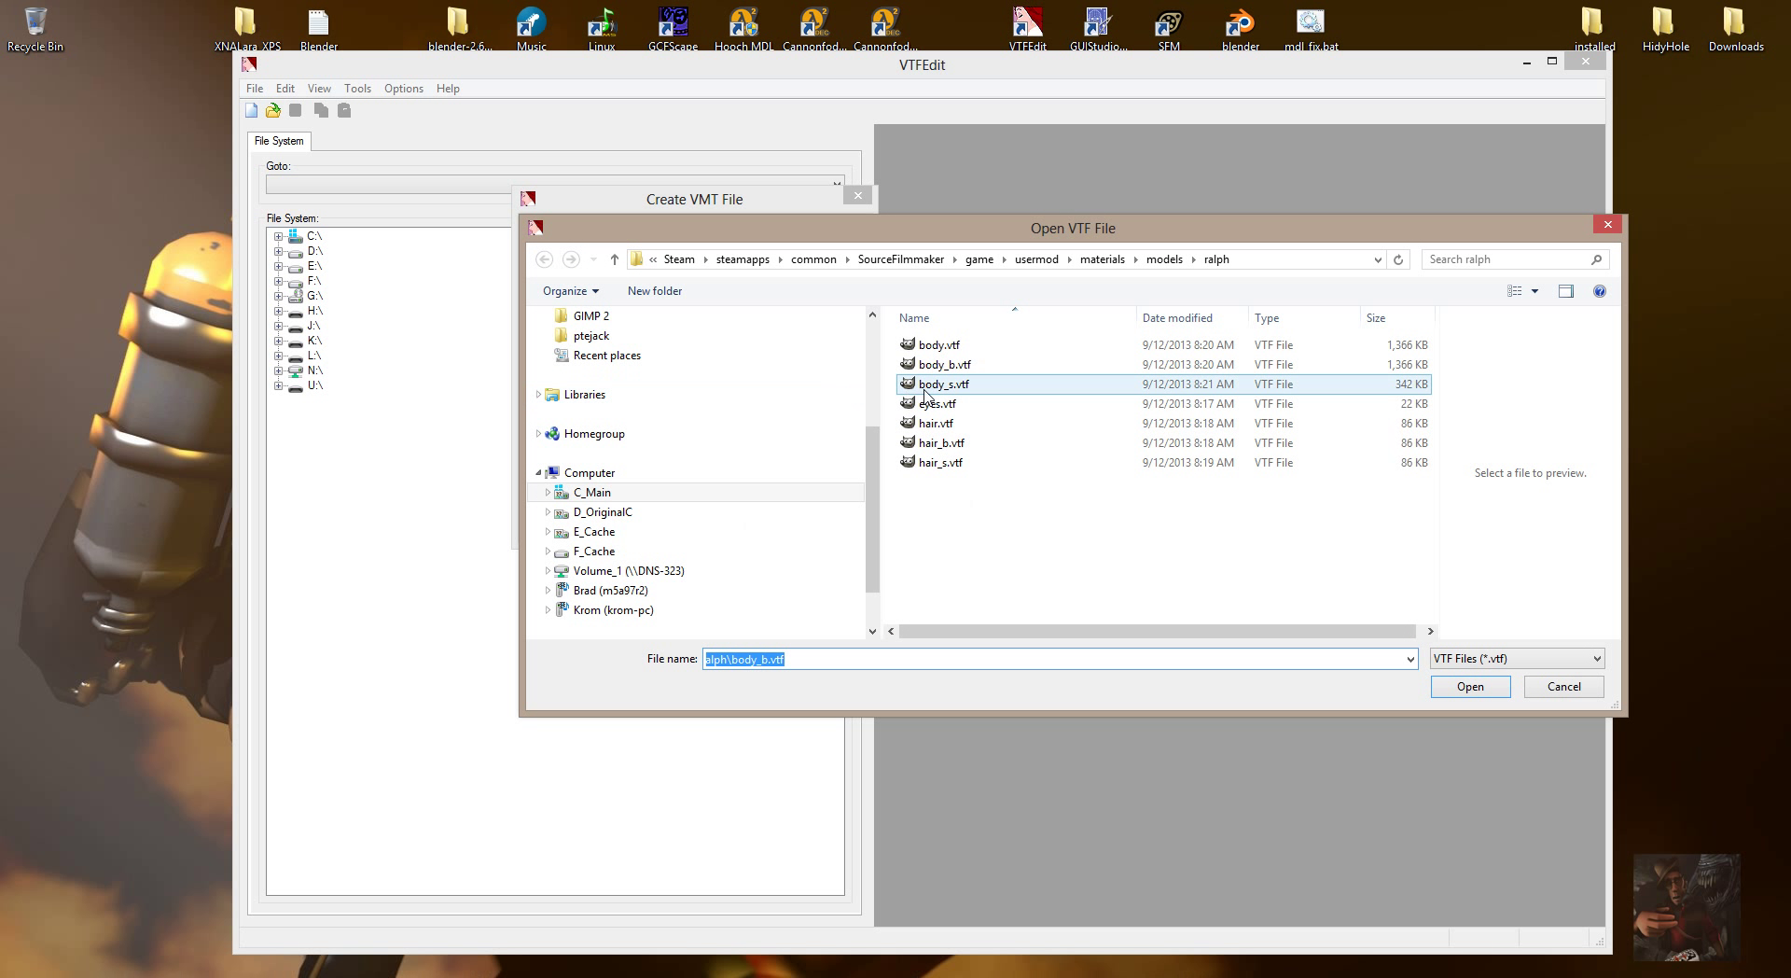
{"action": "left_click", "coordinate": [933, 386]}
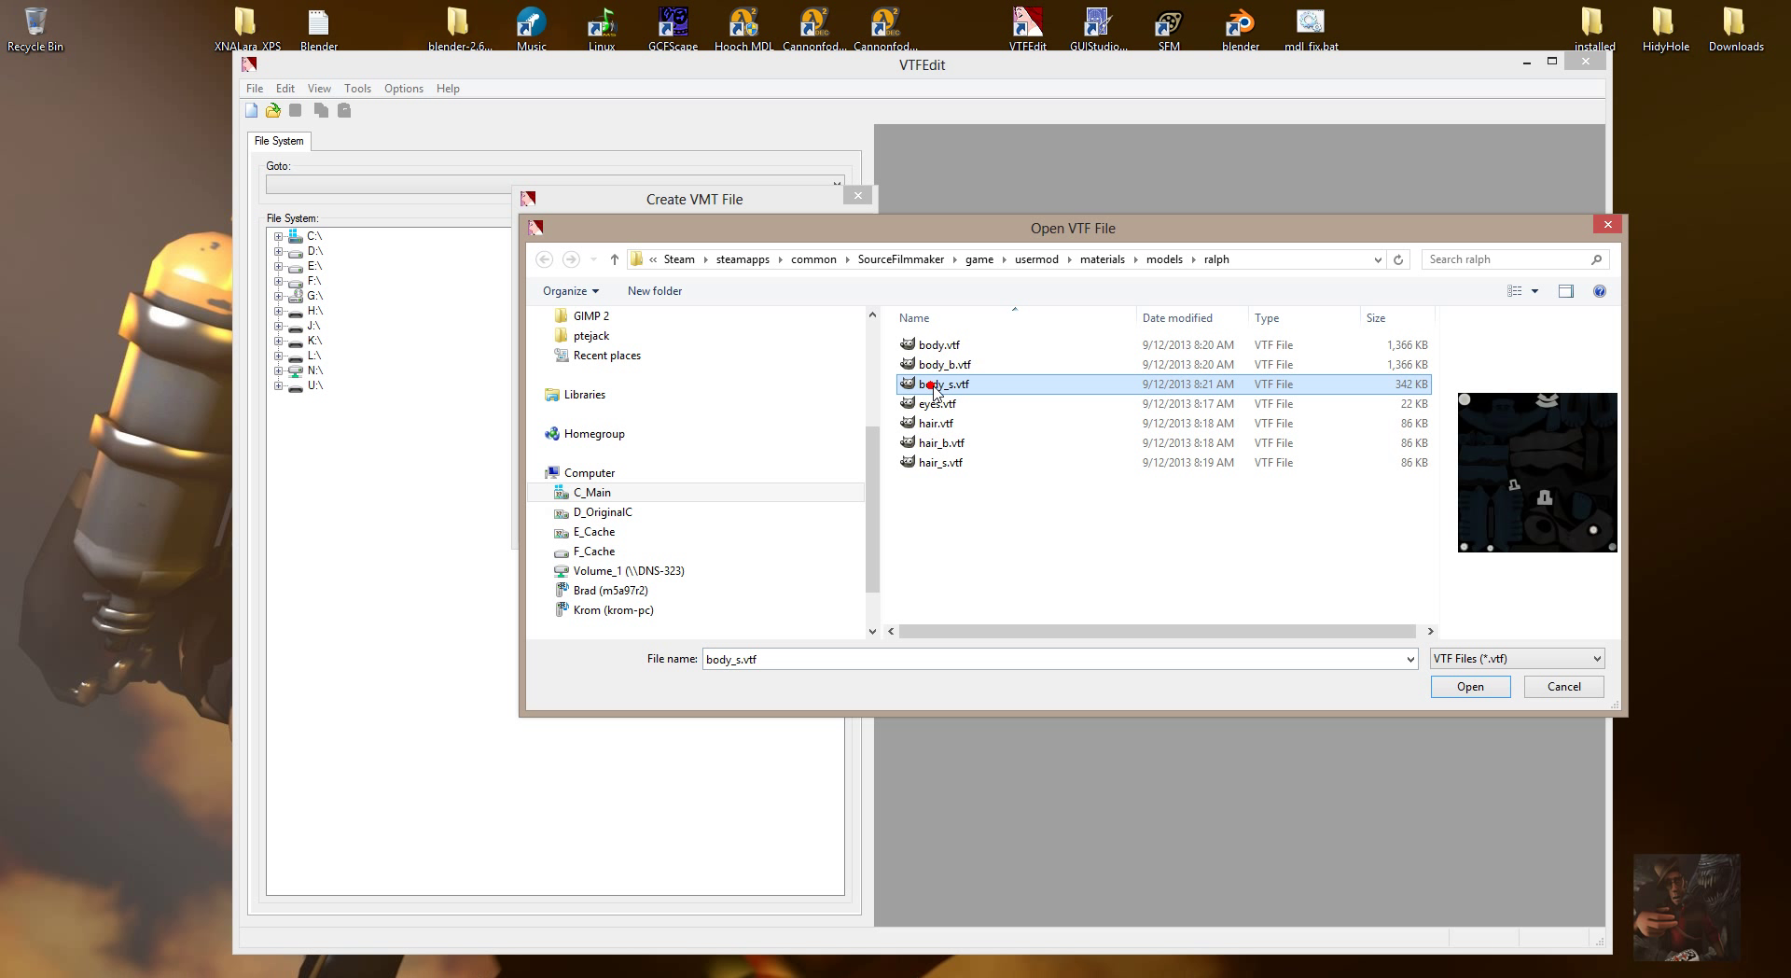
{"action": "left_click", "coordinate": [1470, 687]}
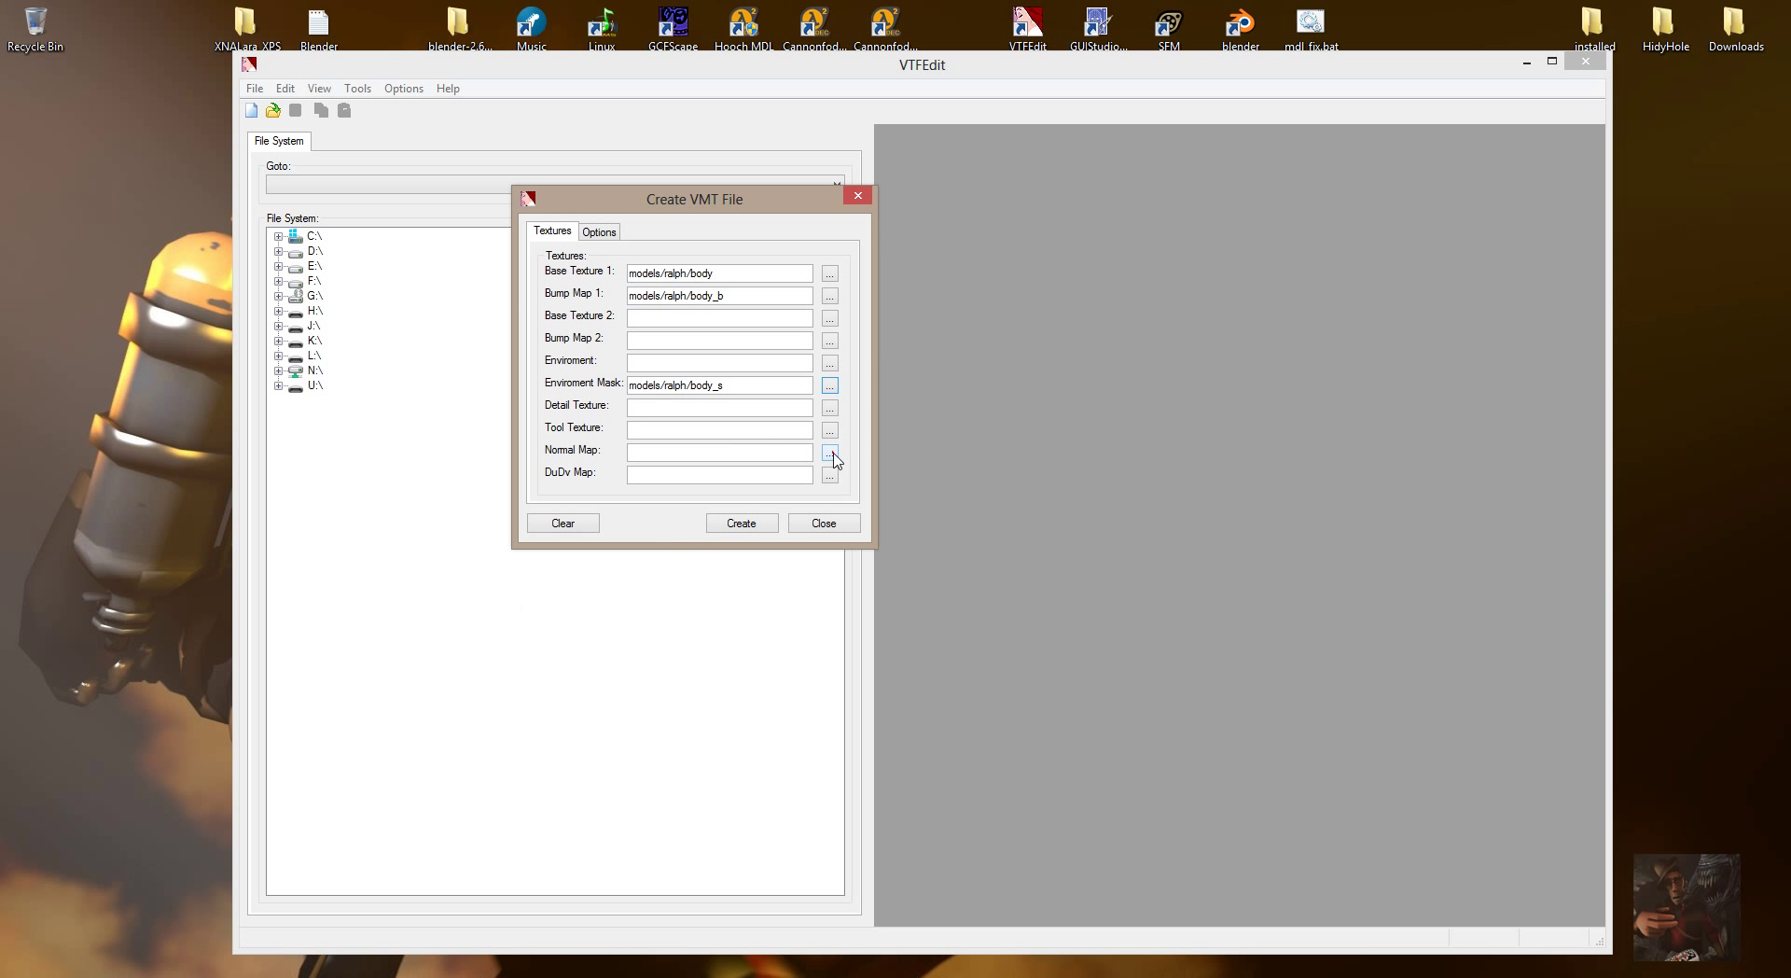
{"action": "left_click", "coordinate": [832, 456]}
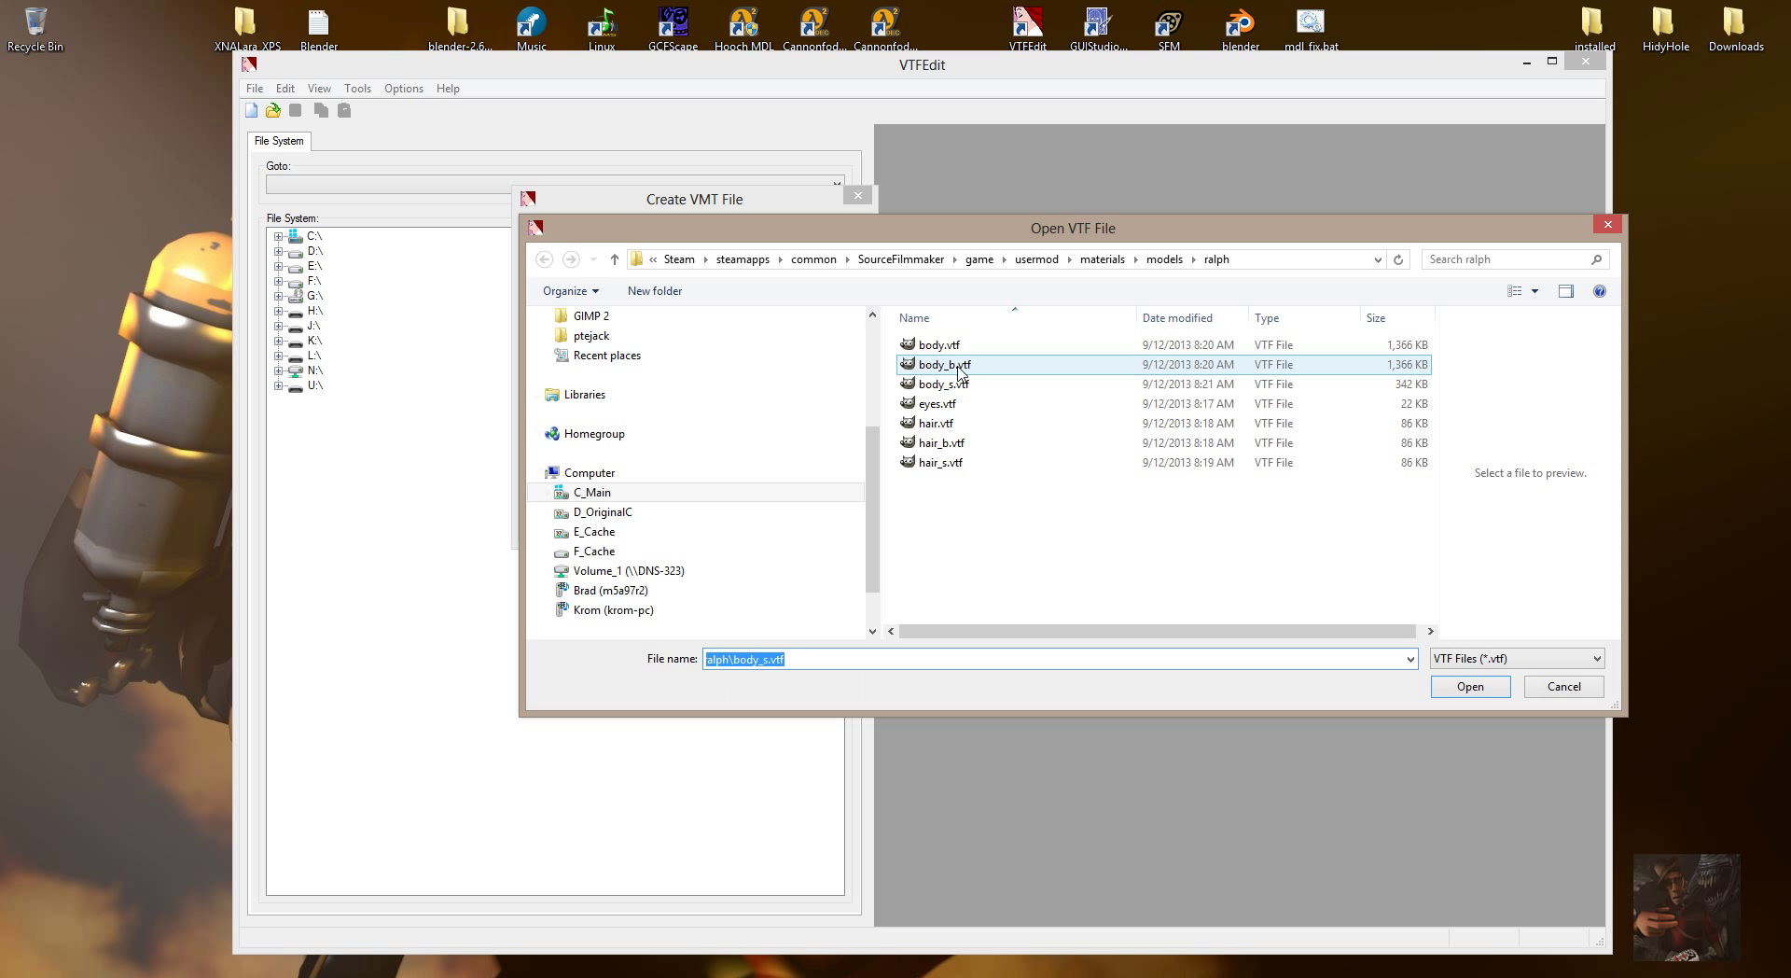
{"action": "left_click", "coordinate": [958, 372]}
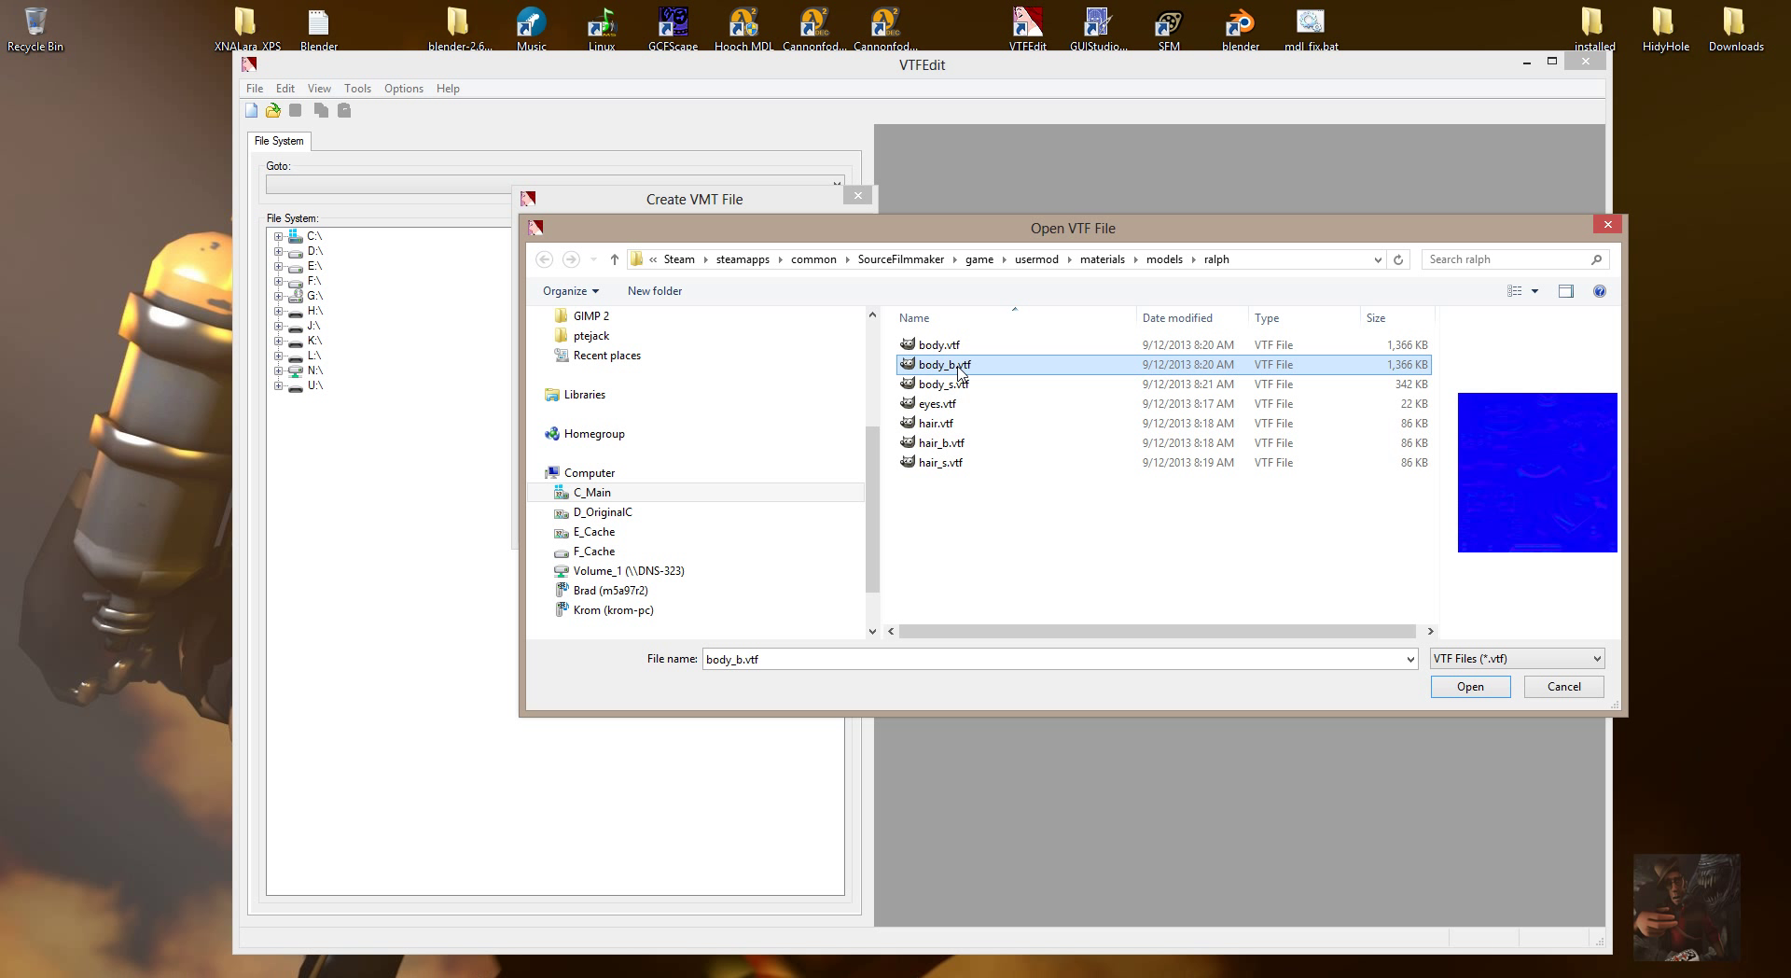
{"action": "left_click", "coordinate": [1470, 686]}
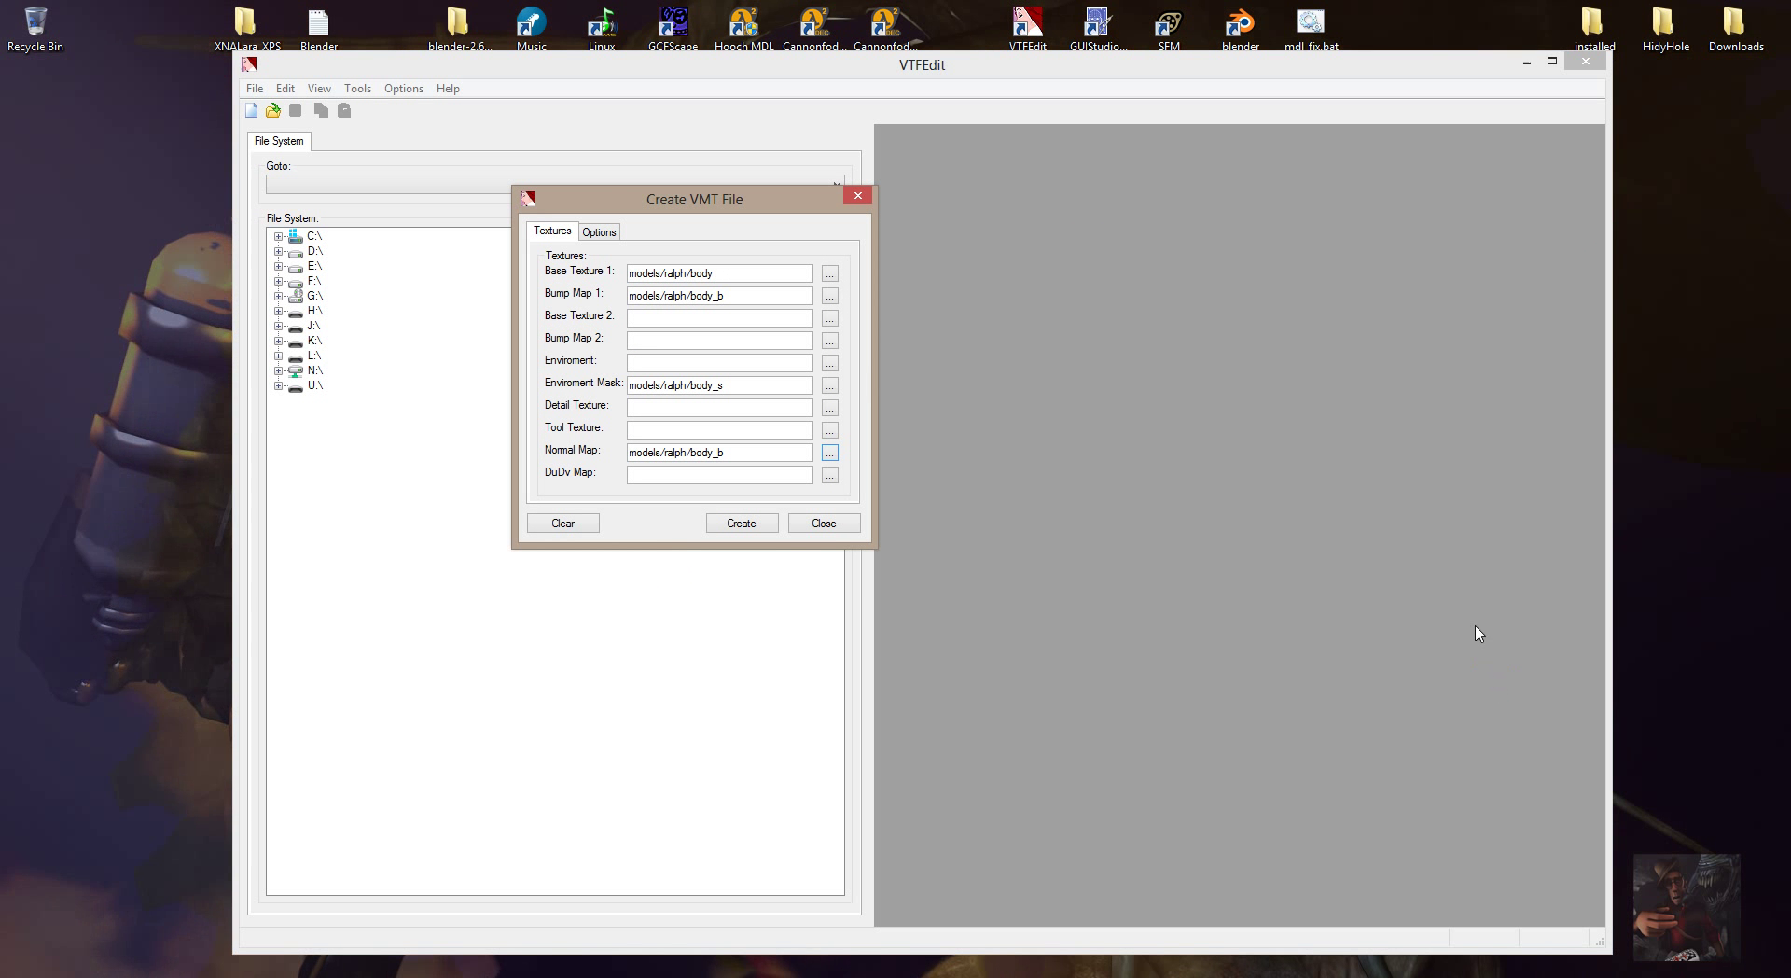
Set the shader to VertexLitGeneric and Surface 1 to Flesh, then save as body.vmt in ralph
{"action": "left_click", "coordinate": [600, 233]}
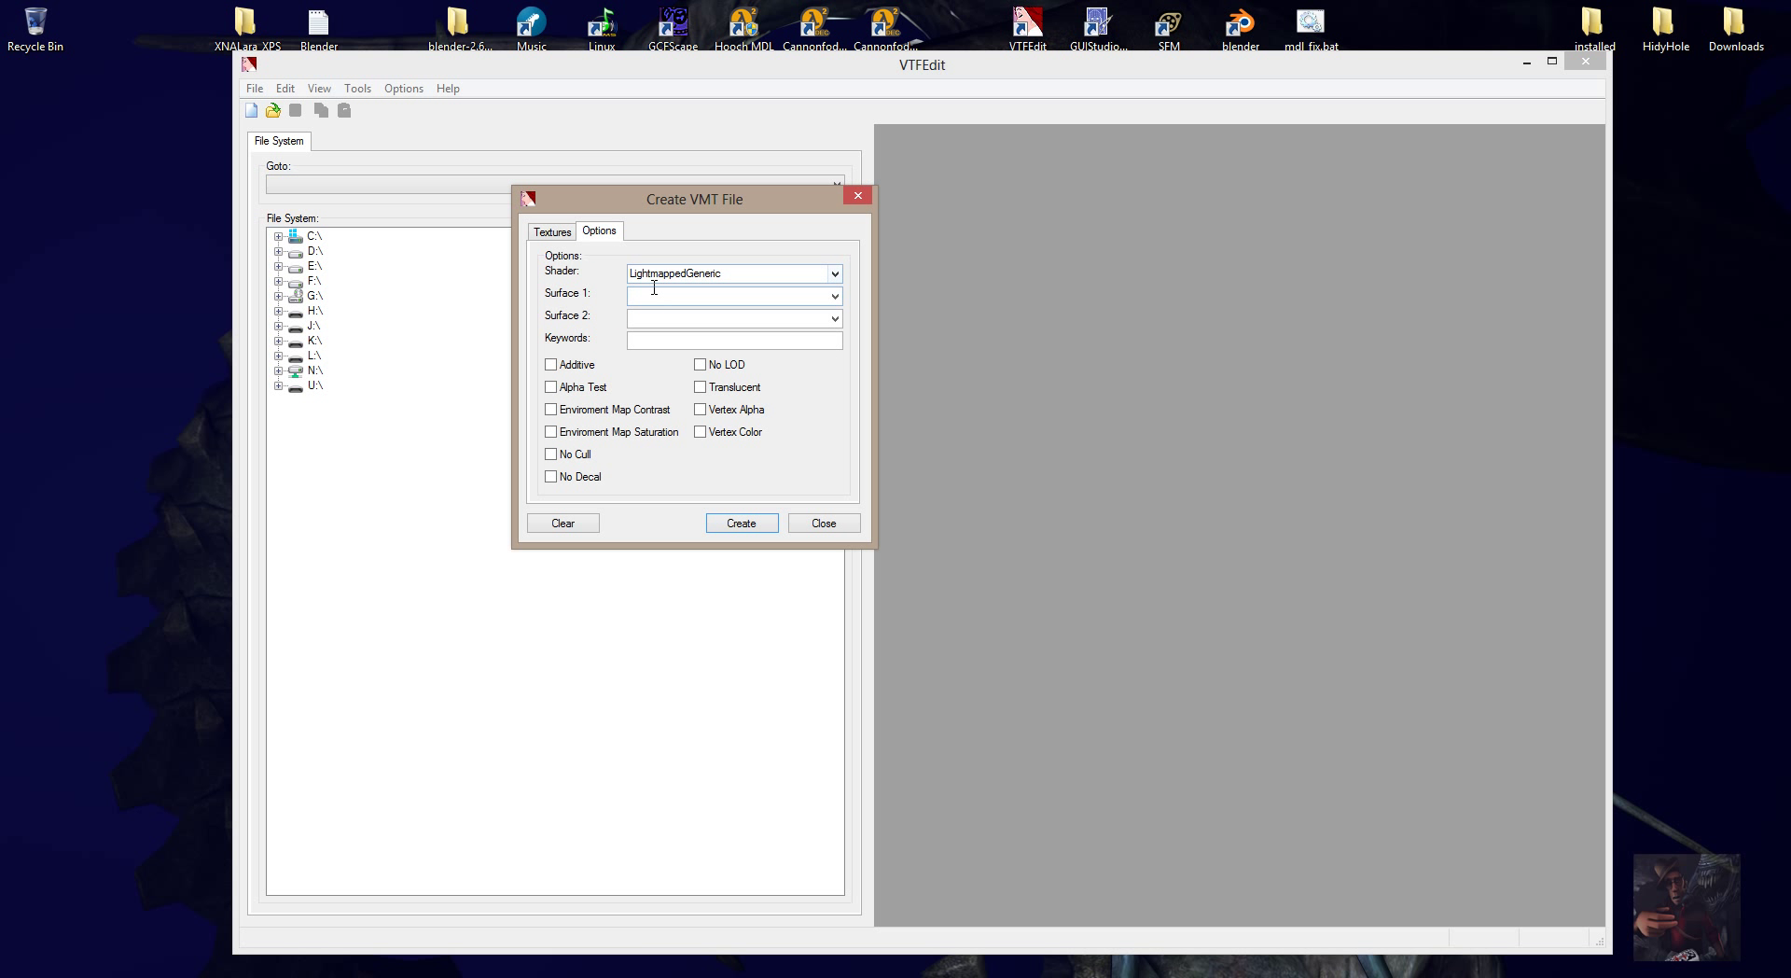
{"action": "left_click", "coordinate": [836, 275]}
{"action": "left_click", "coordinate": [836, 274]}
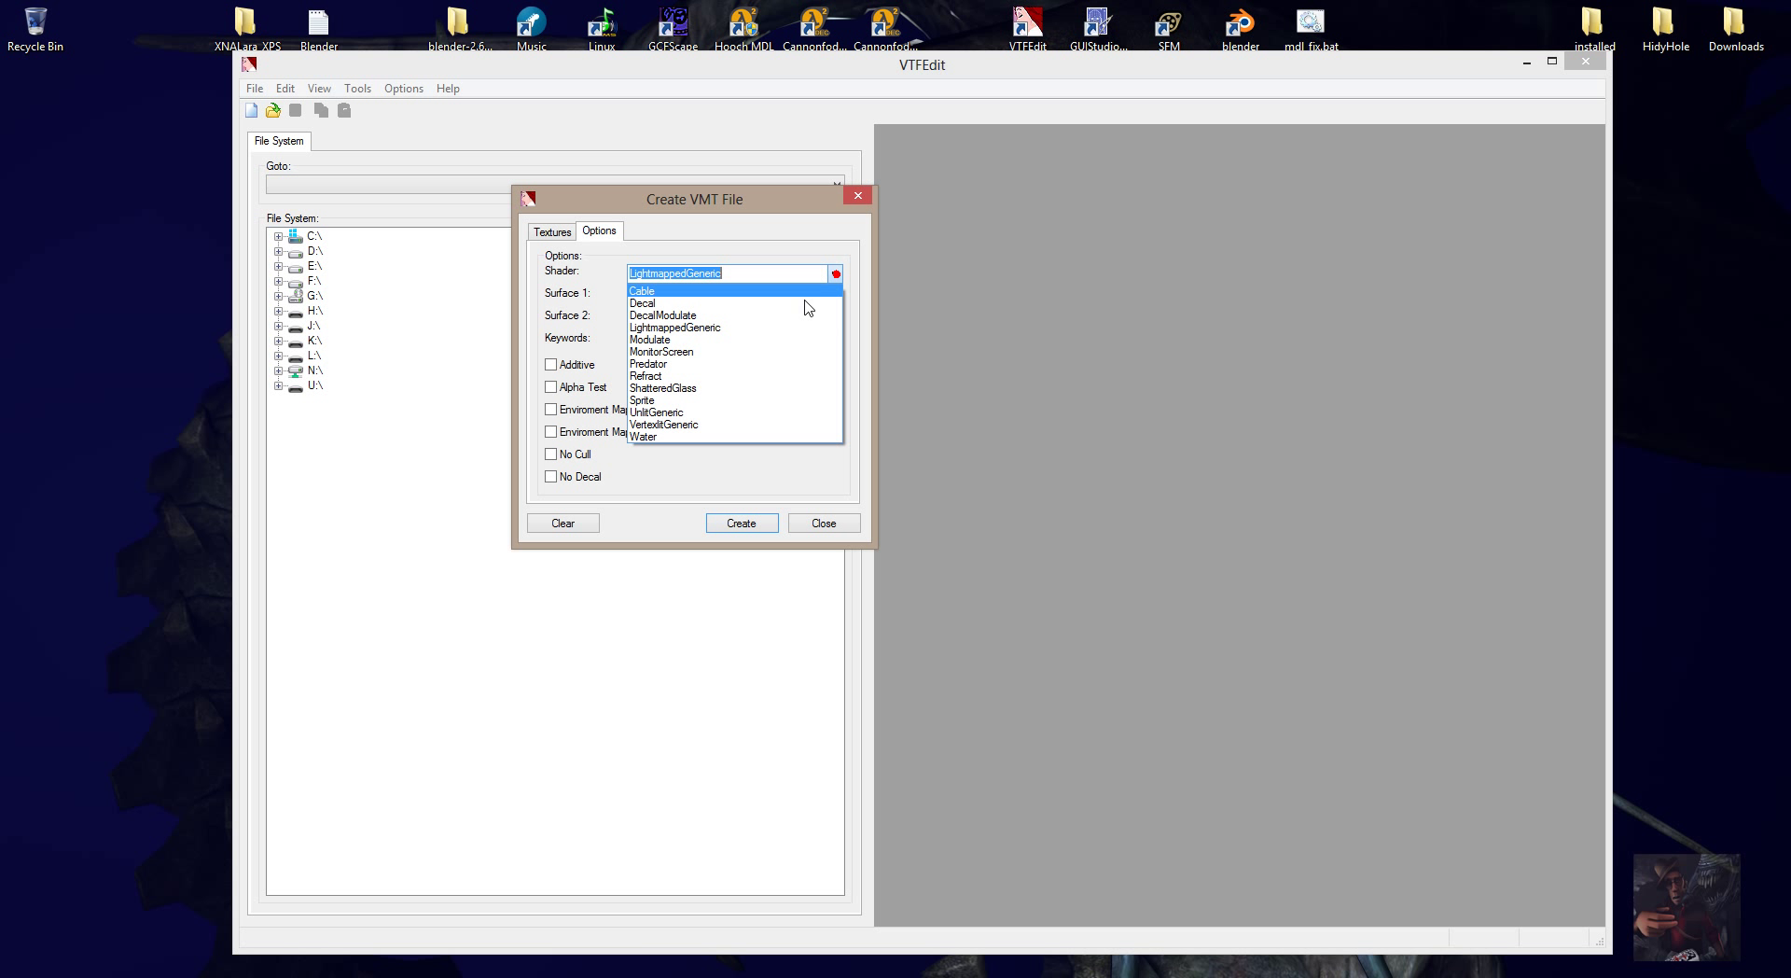
{"action": "left_click", "coordinate": [723, 429]}
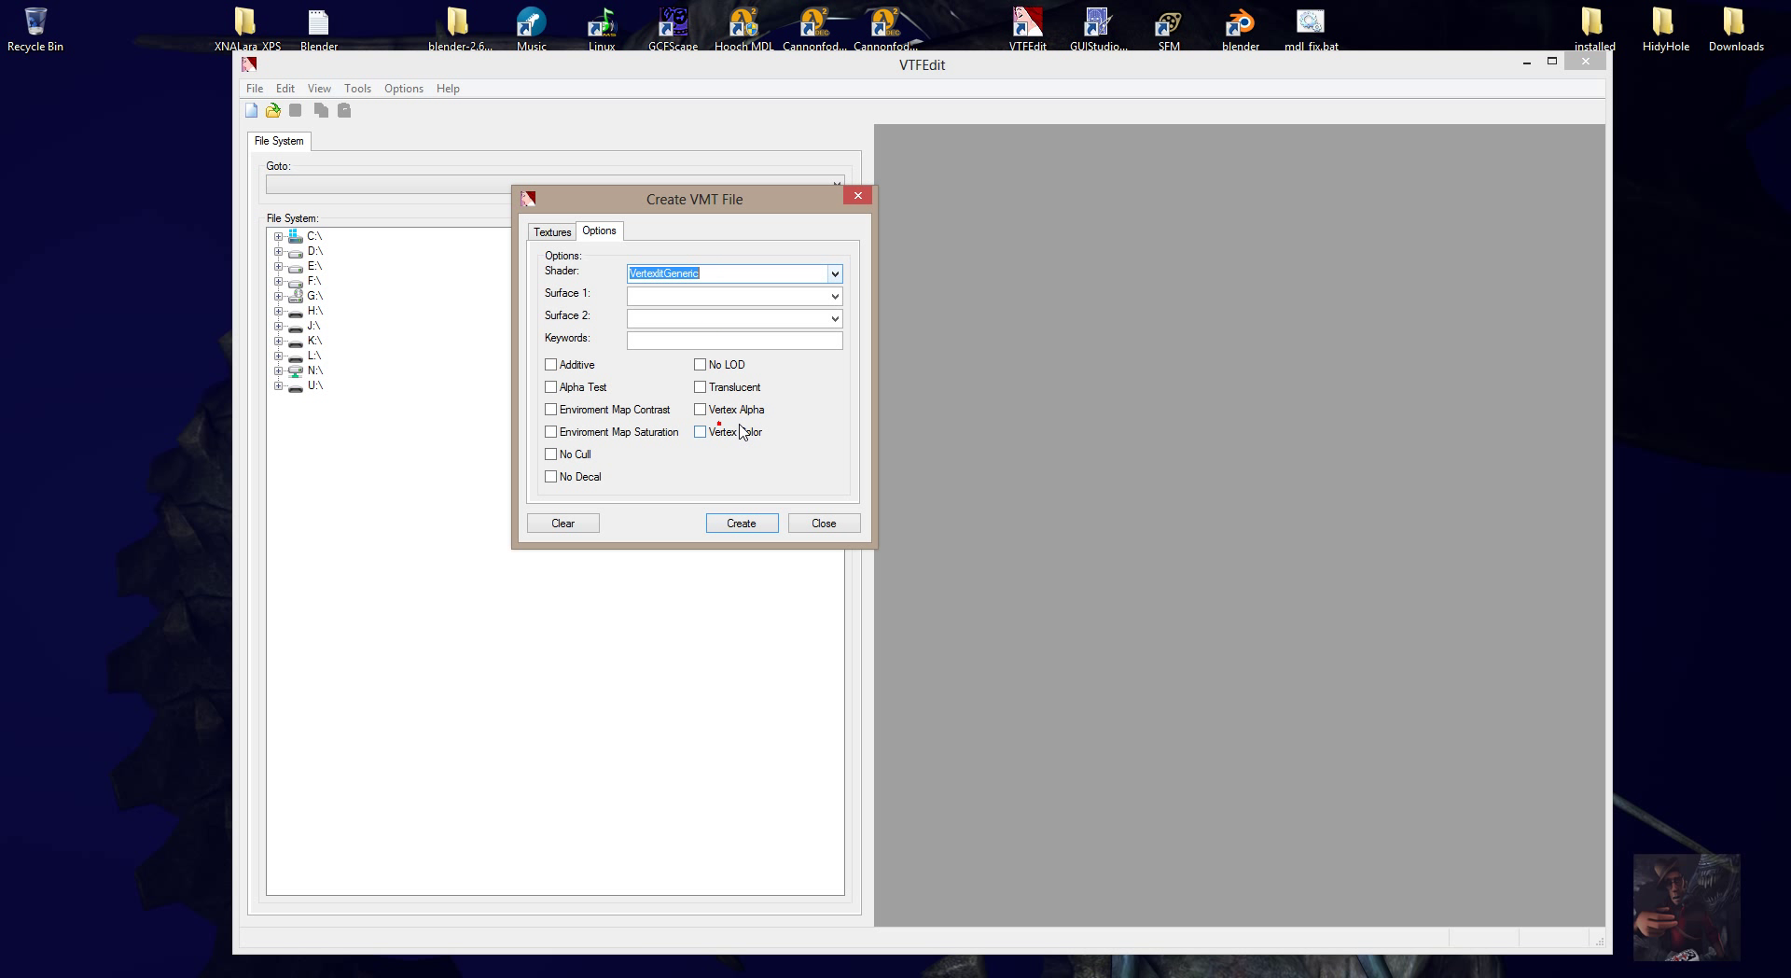
{"action": "left_click", "coordinate": [834, 297]}
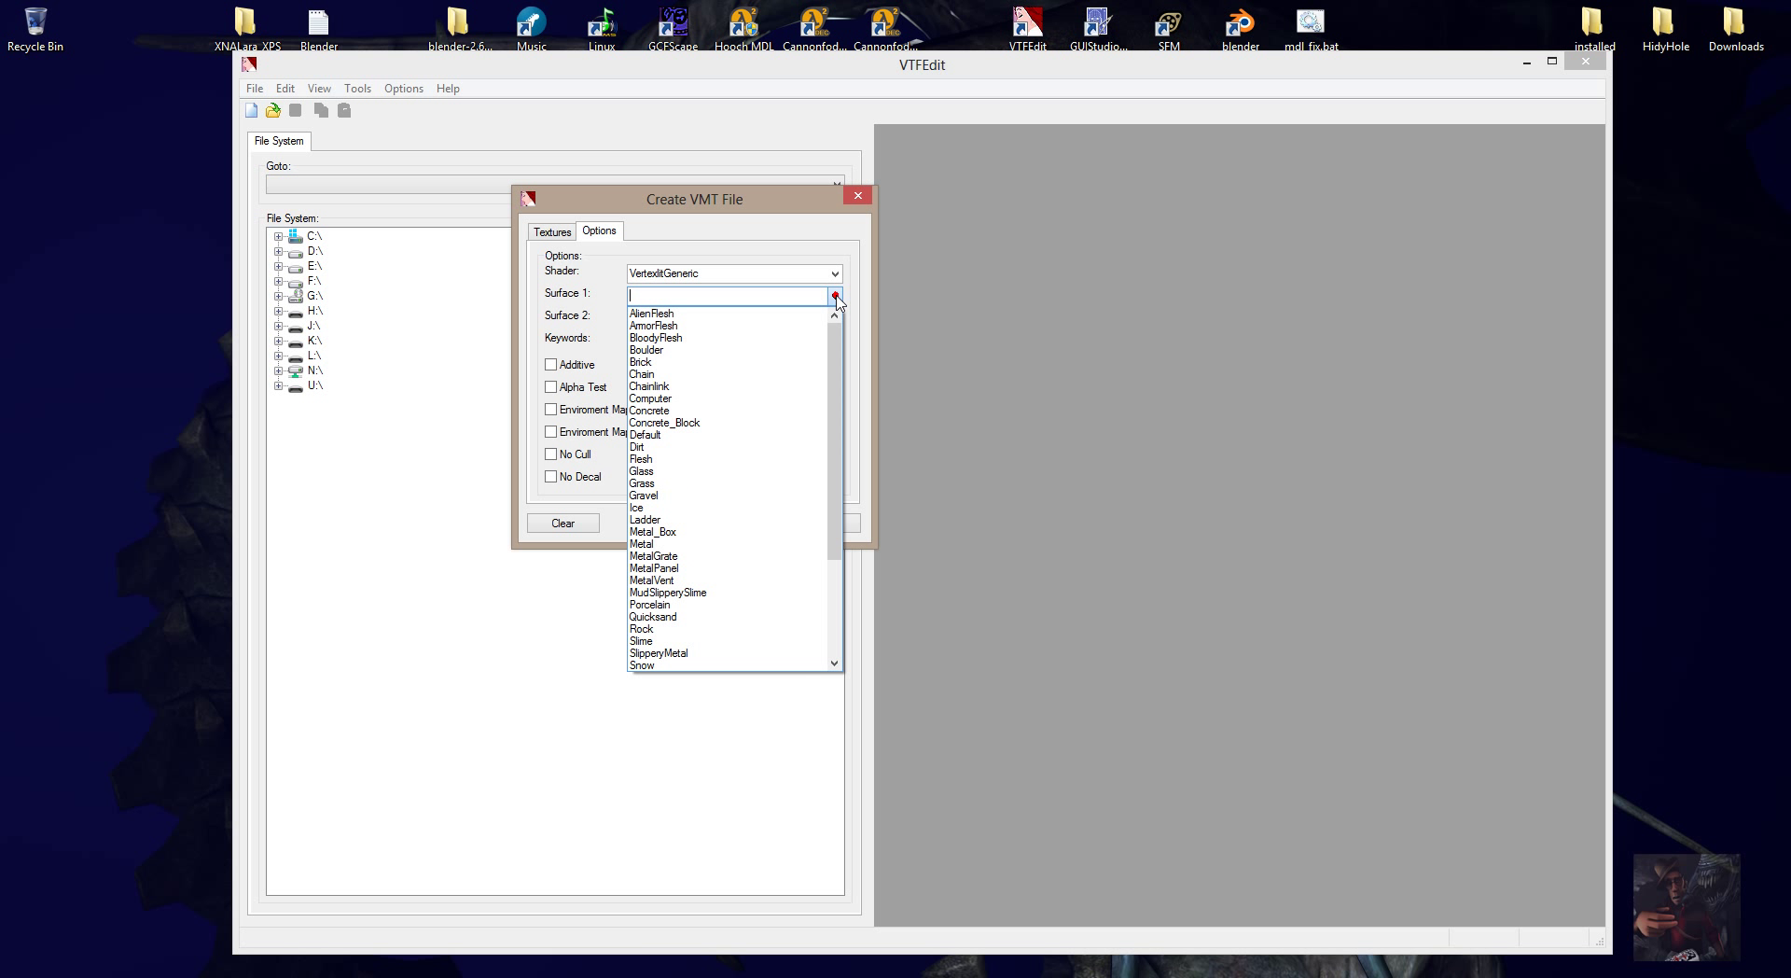
{"action": "left_click", "coordinate": [683, 460]}
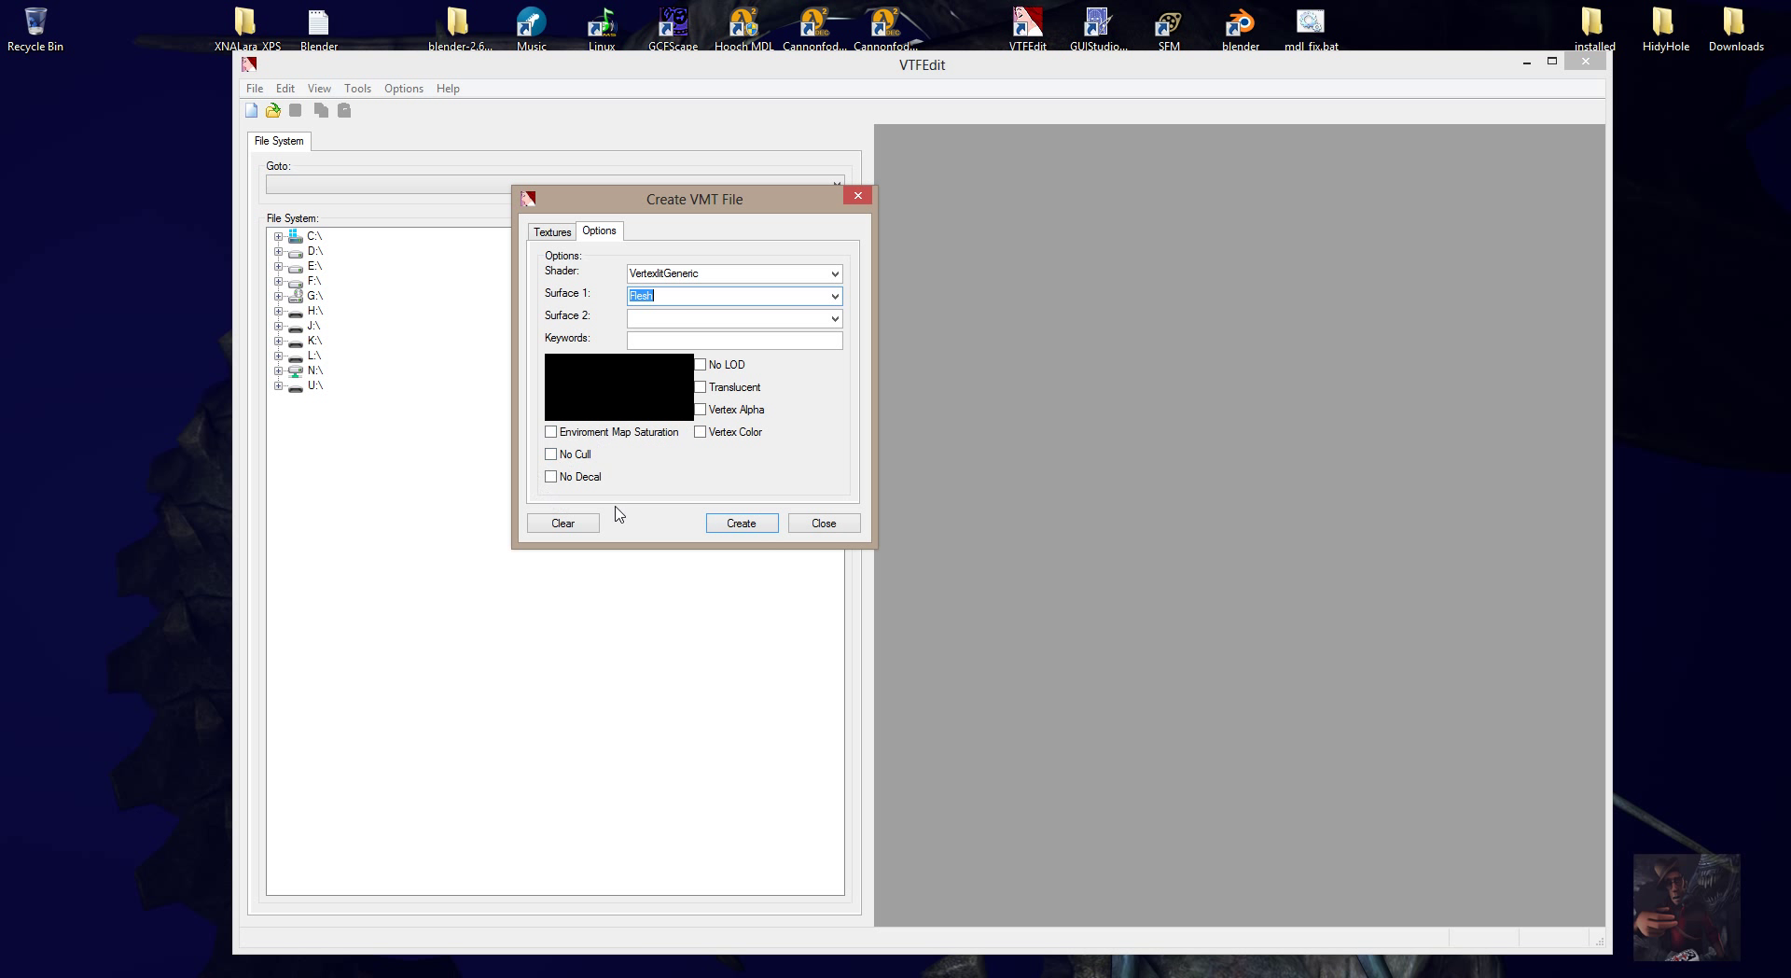
{"action": "left_click", "coordinate": [730, 524]}
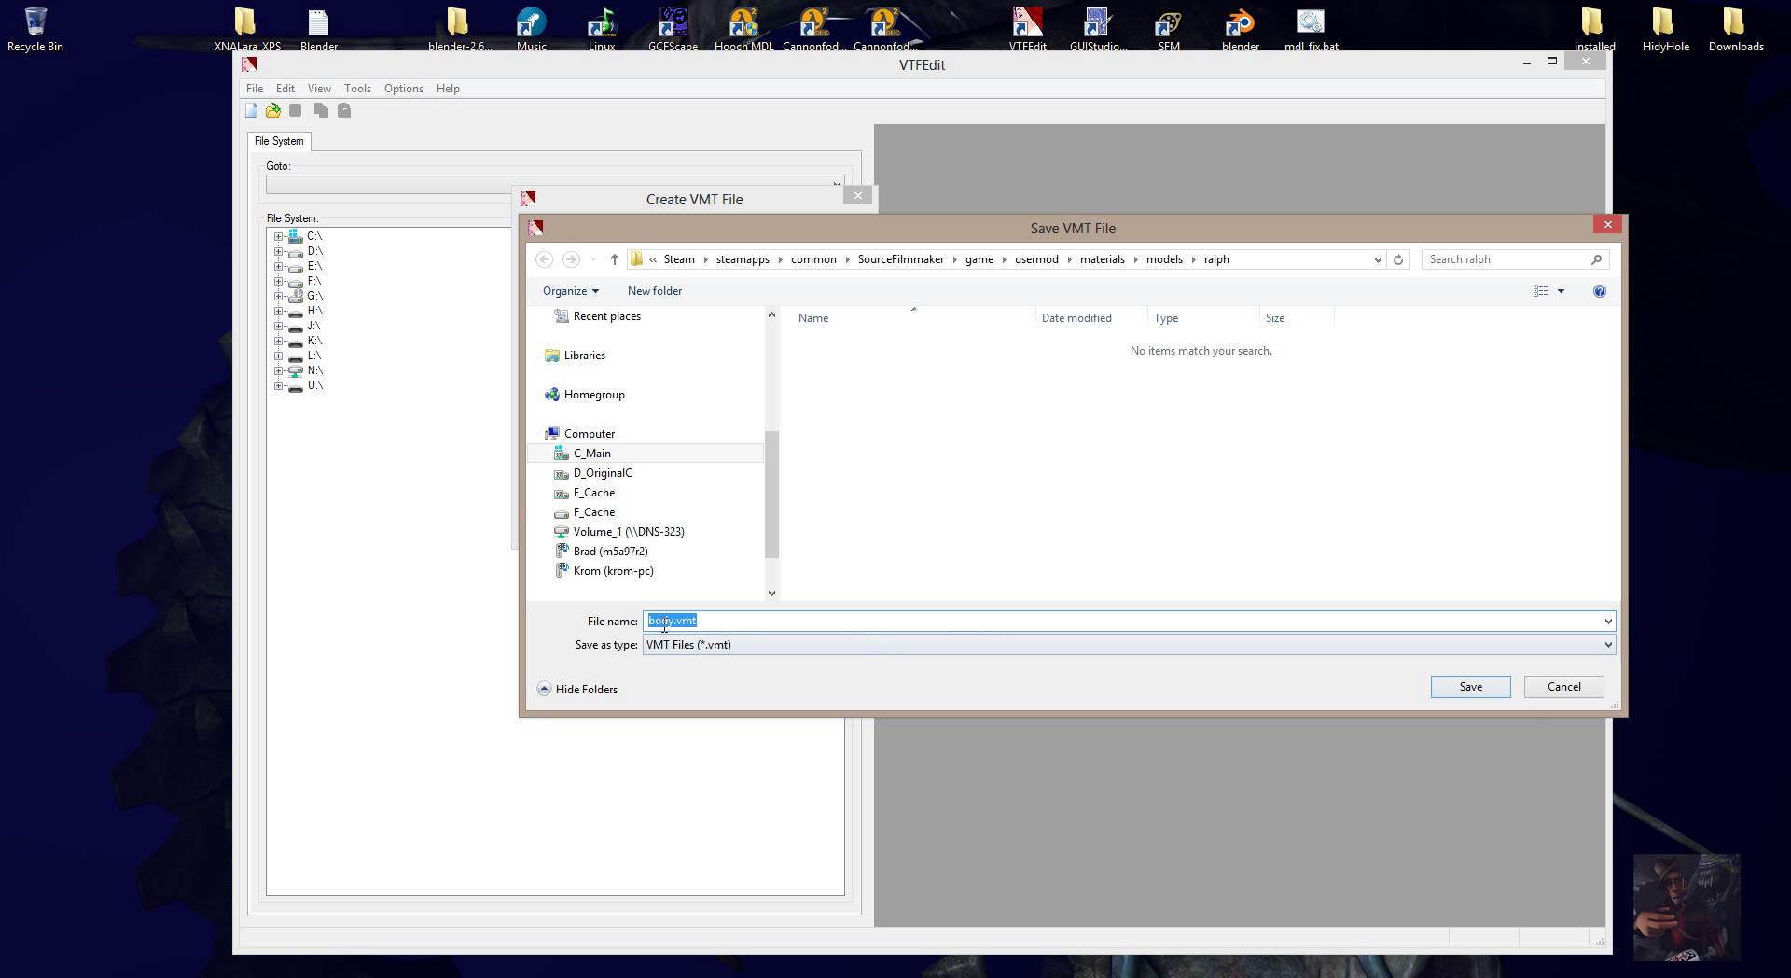
{"action": "left_click", "coordinate": [1471, 687]}
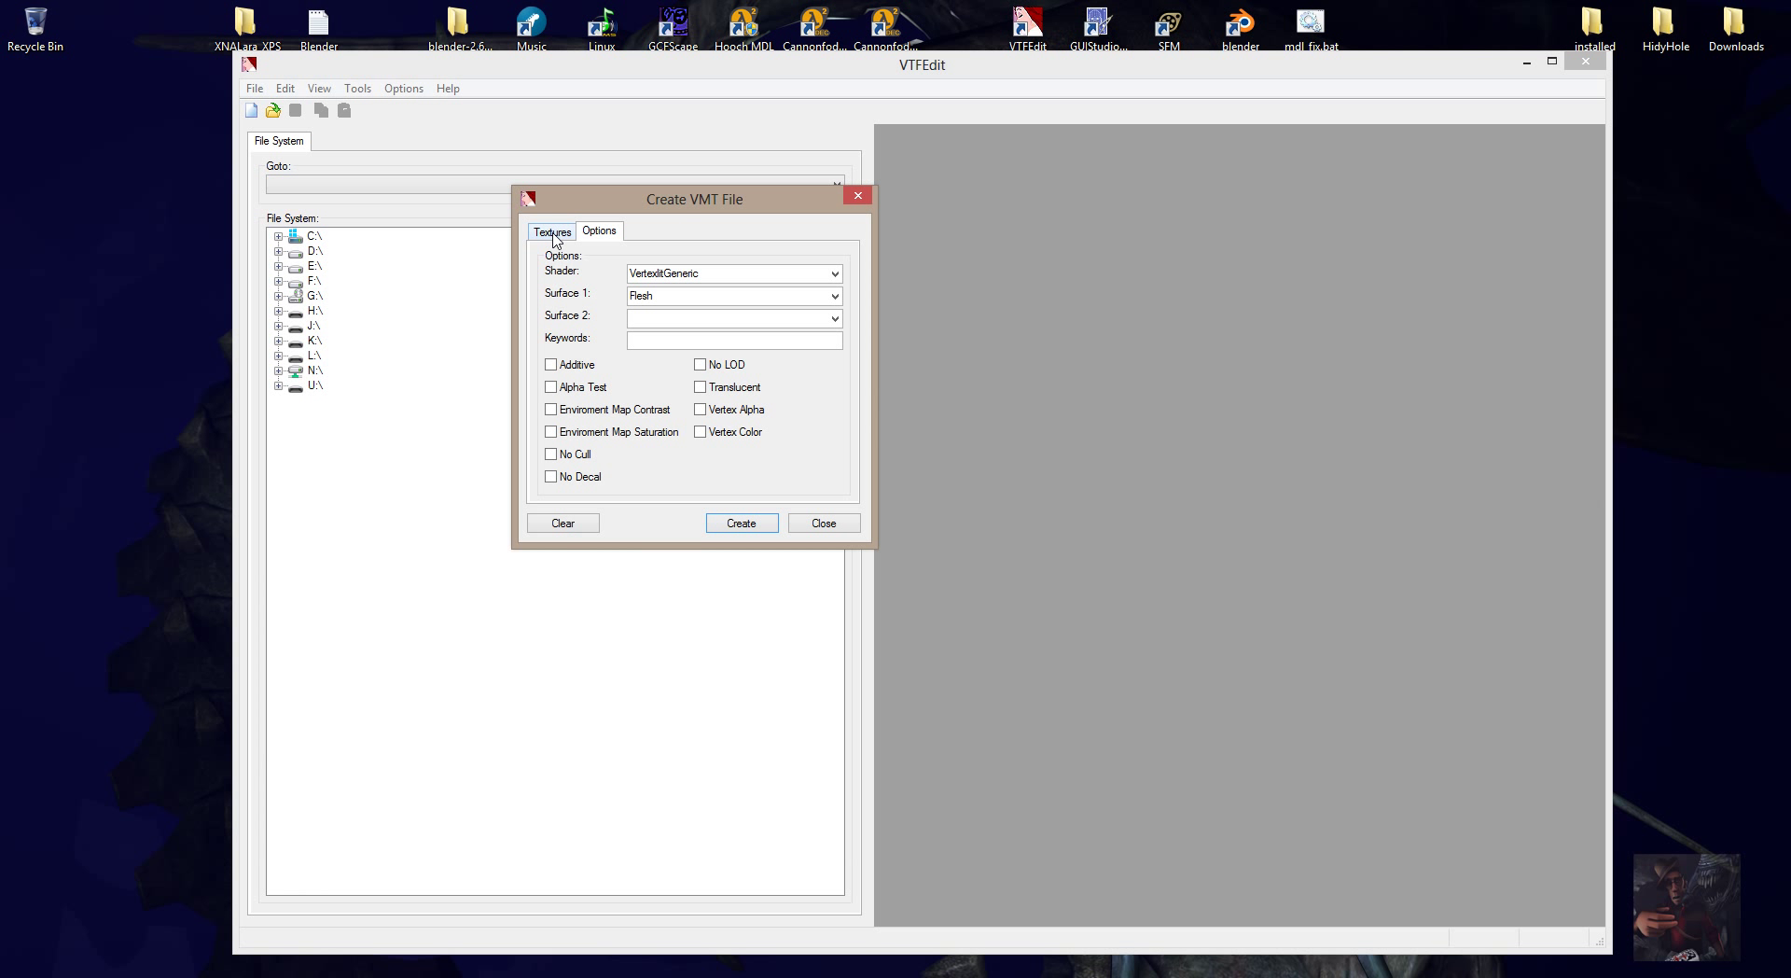
Set Base Texture 1 to eyes.vtf from the ralph folder
{"action": "left_click", "coordinate": [553, 235]}
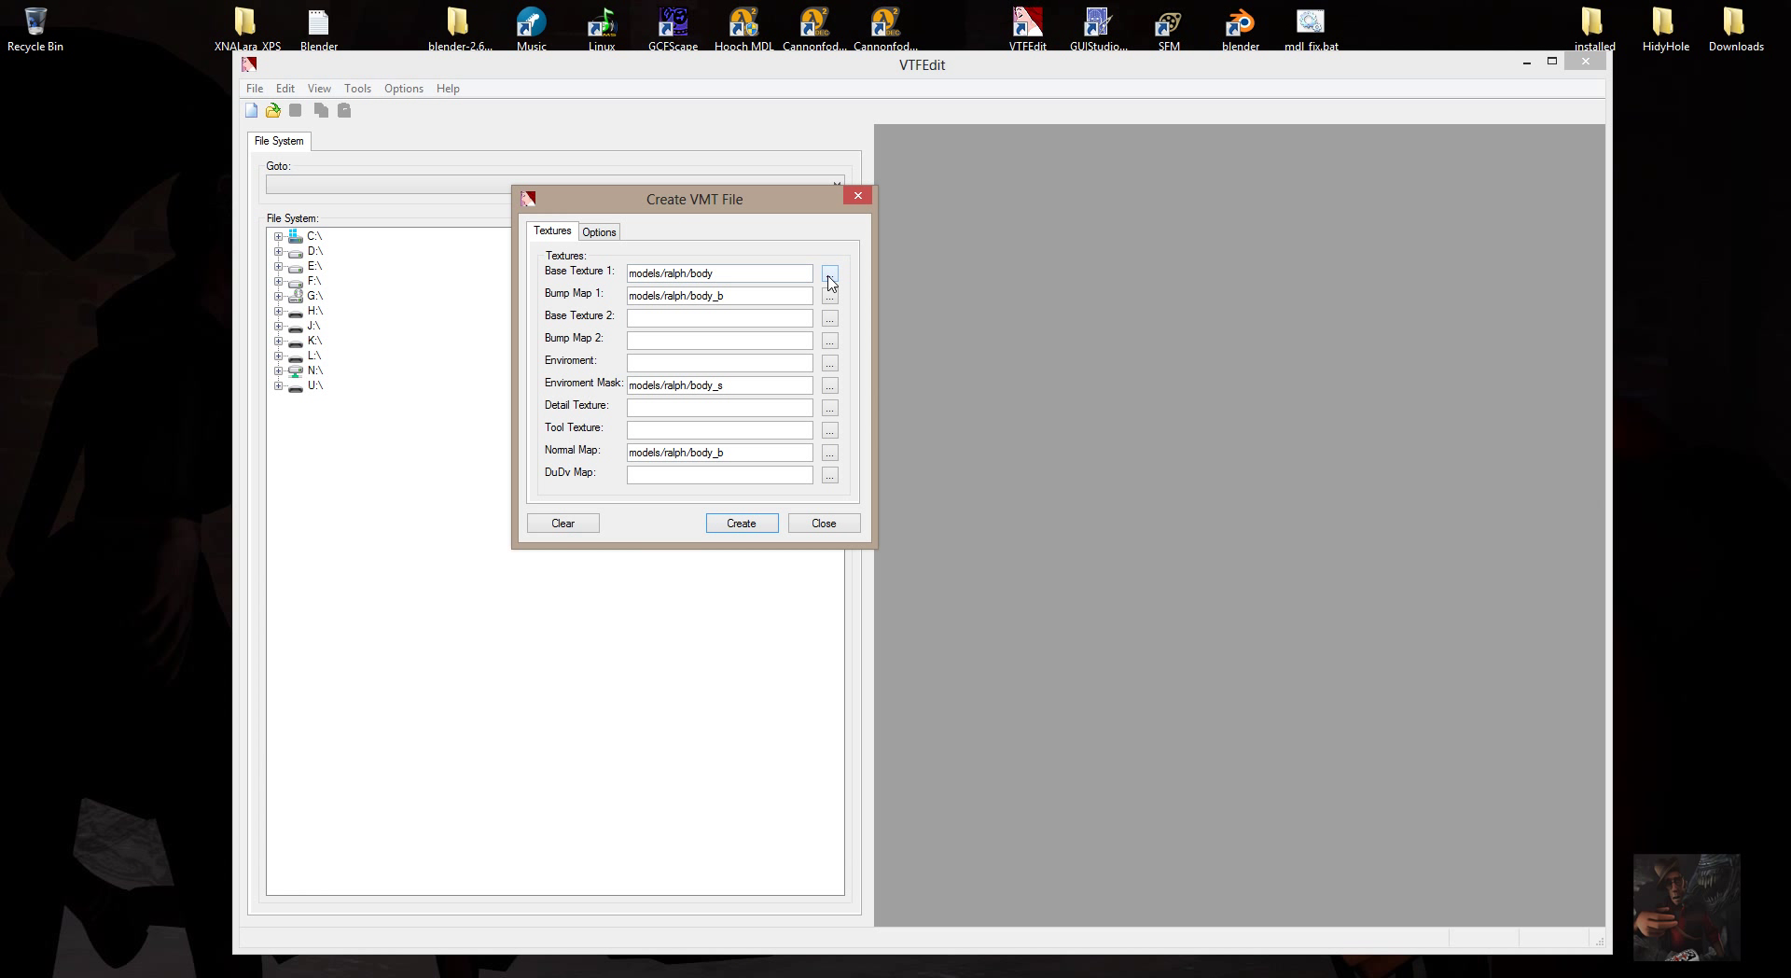
{"action": "left_click", "coordinate": [830, 276]}
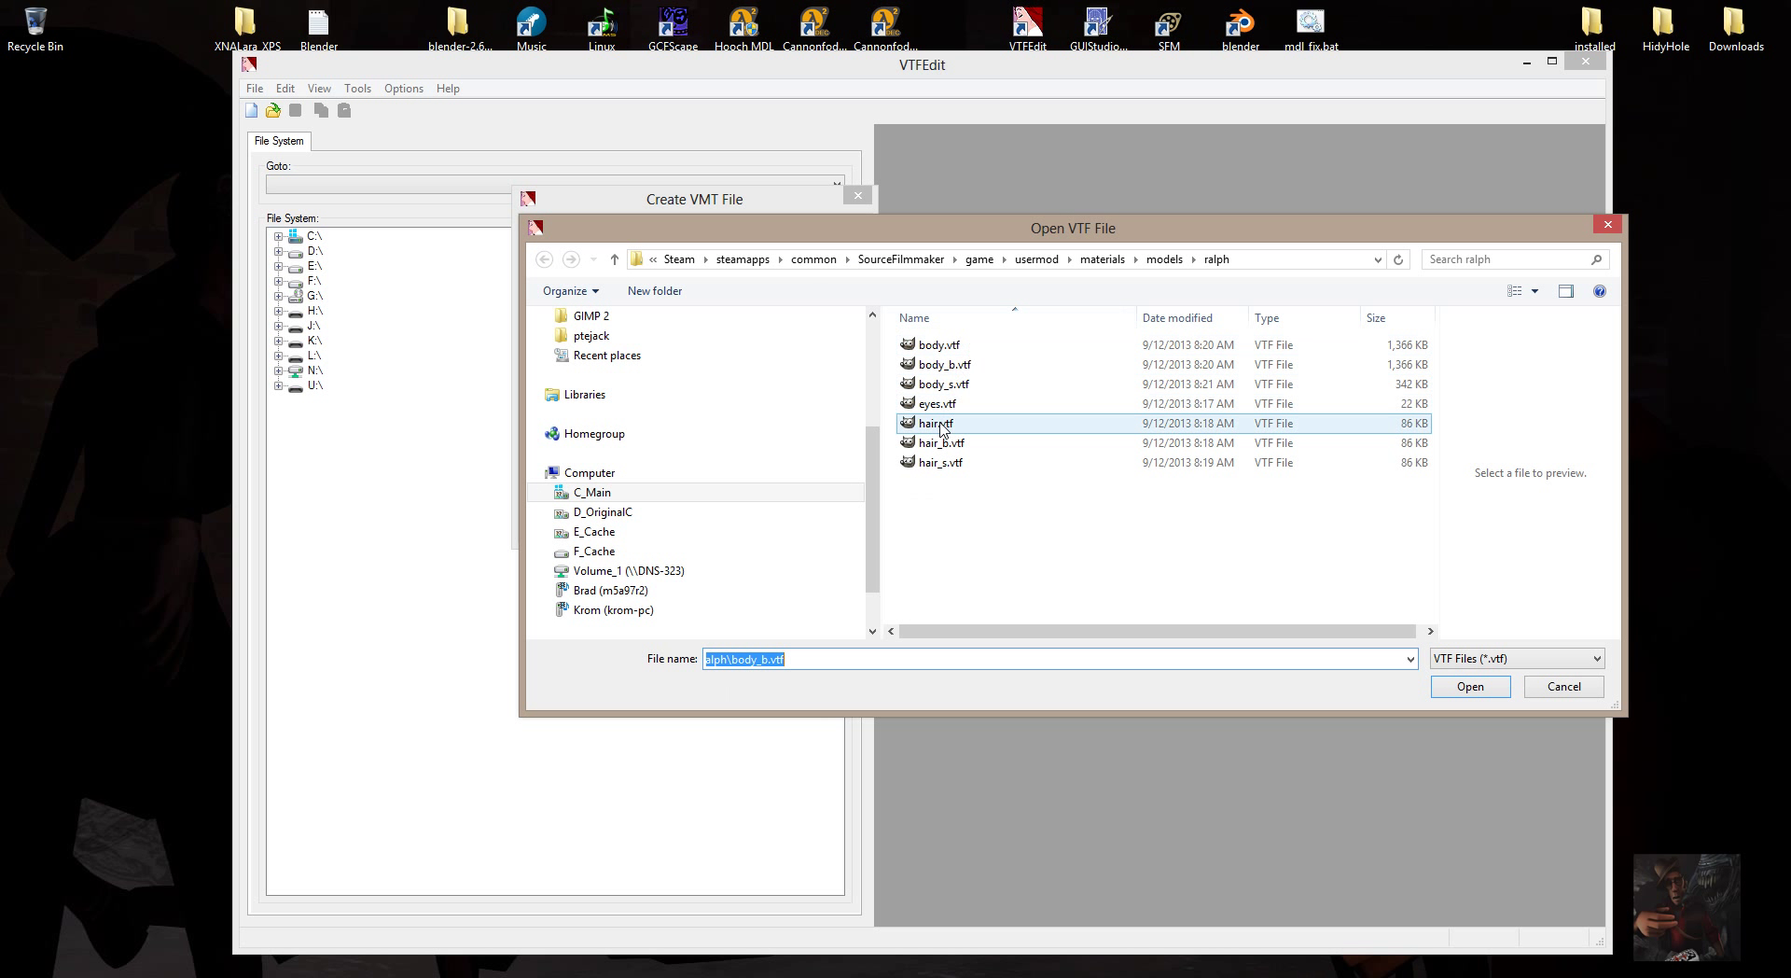
{"action": "double_click", "coordinate": [942, 405]}
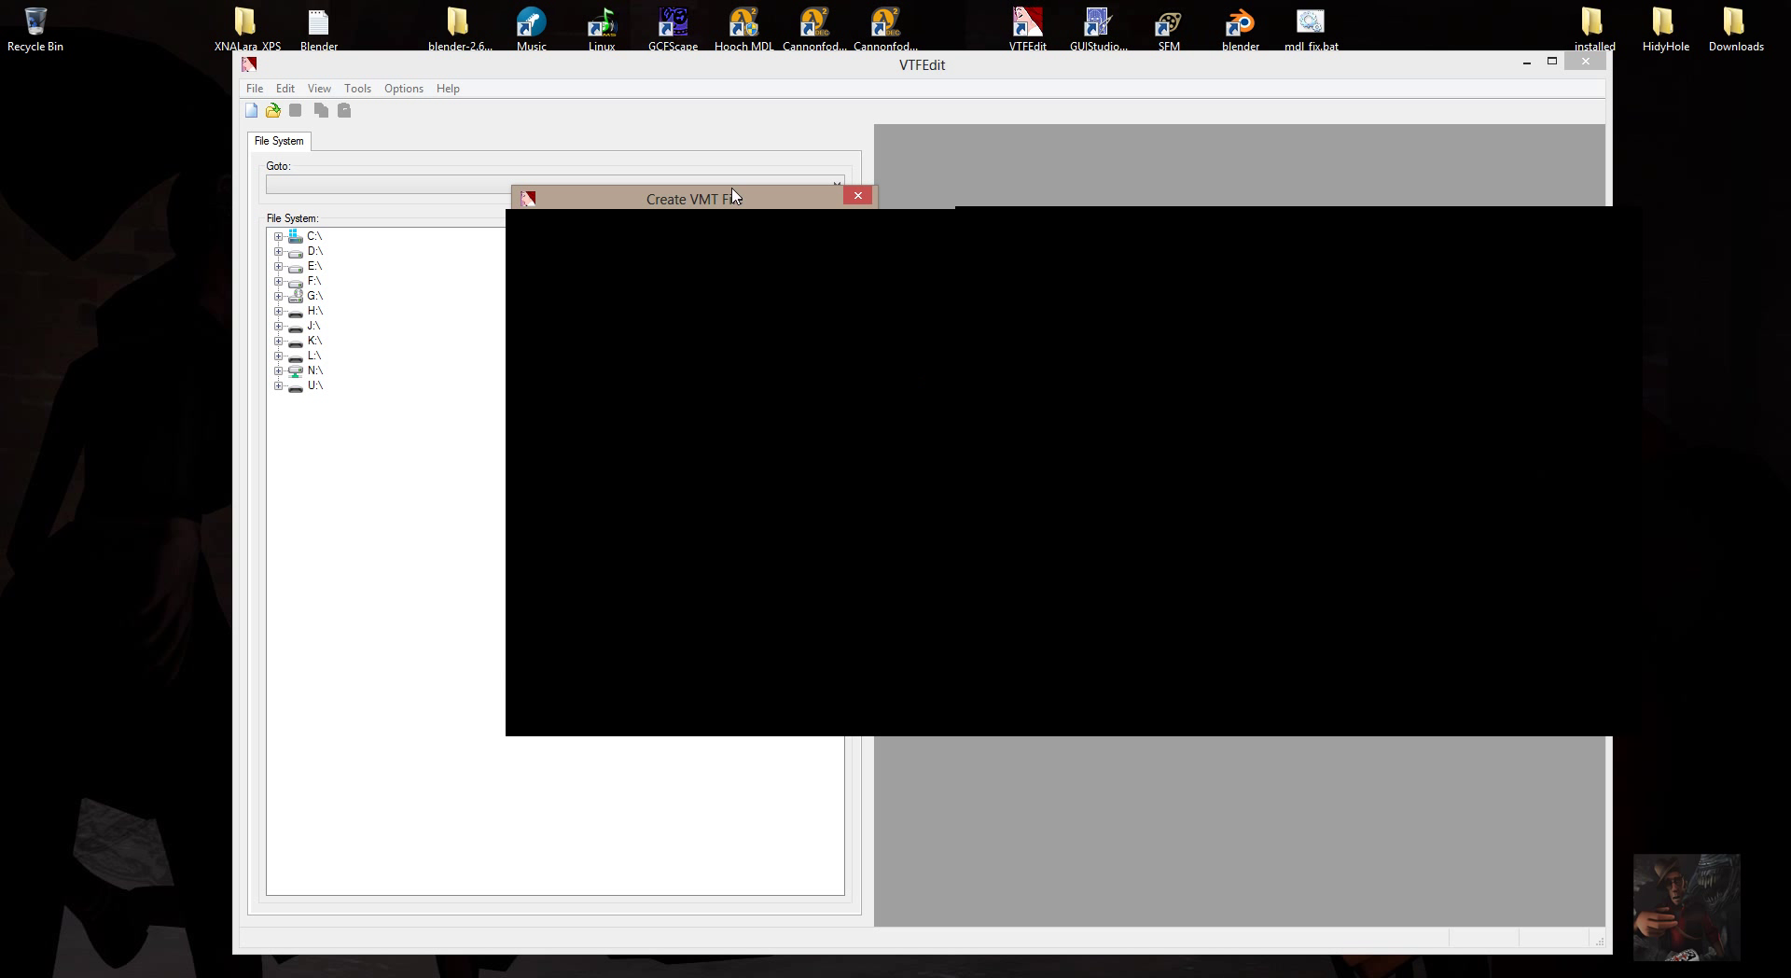
Clear the leftover body_b and body_s paths from Bump Map 1, Enviroment Mask and Normal Map
{"action": "double_click", "coordinate": [759, 295]}
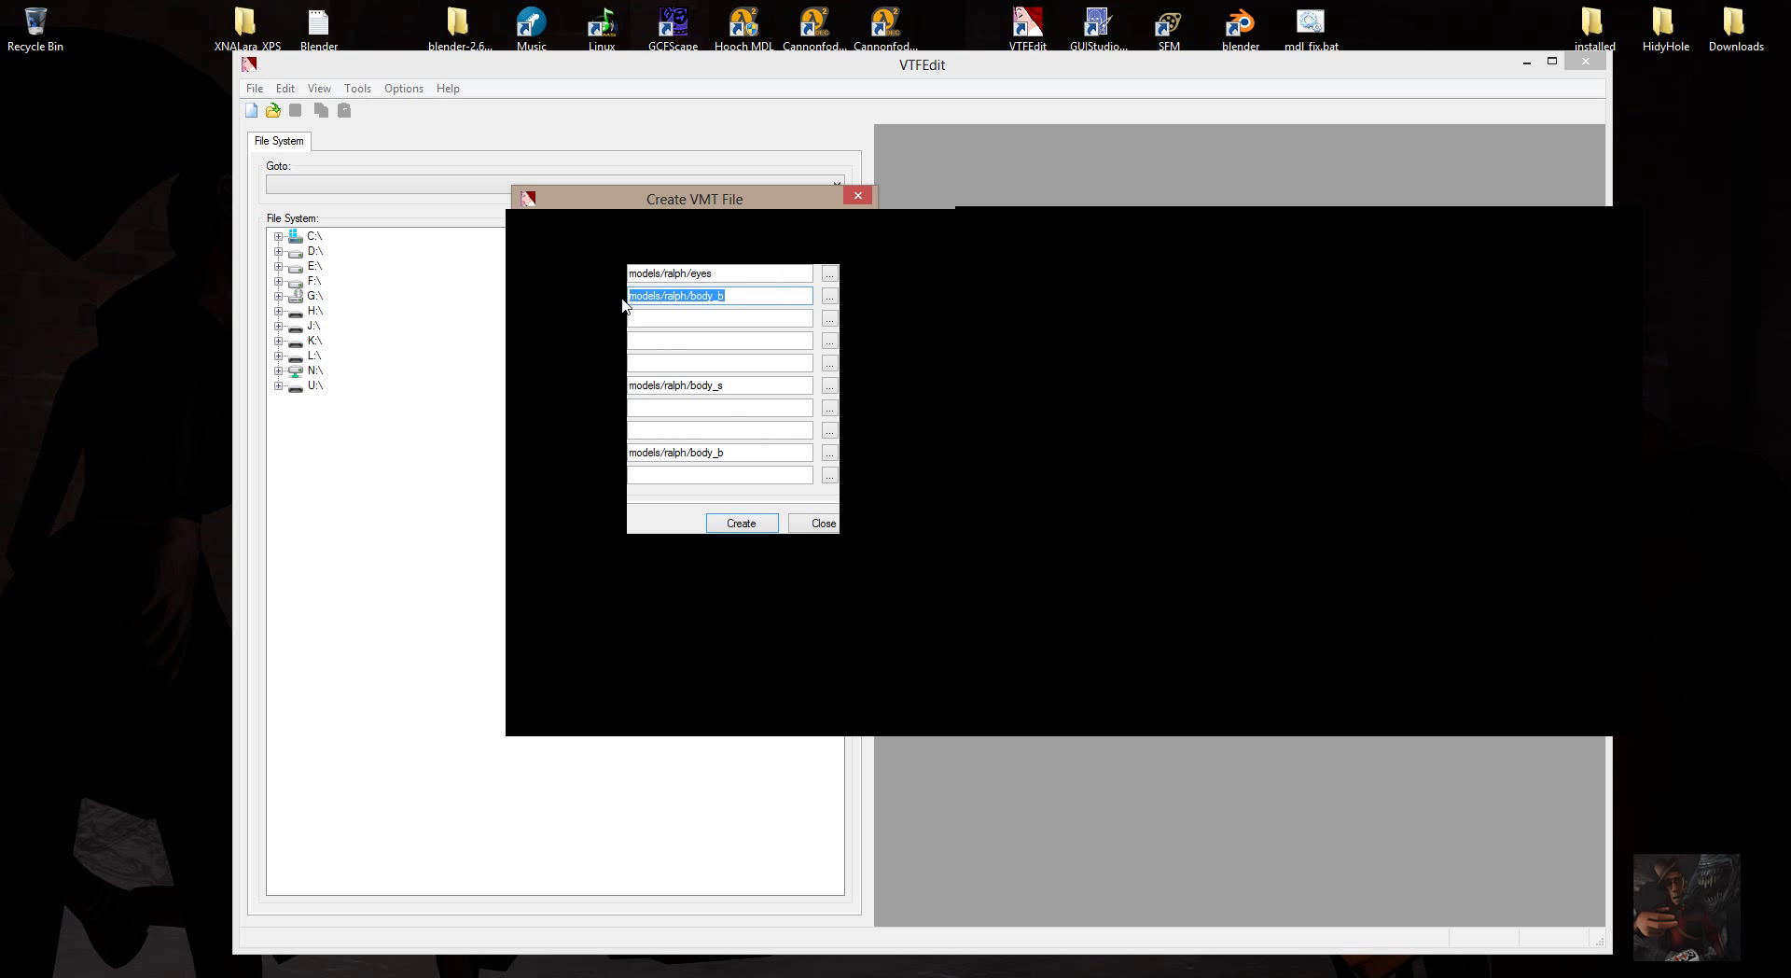
{"action": "key", "text": "BackSpace"}
{"action": "double_click", "coordinate": [746, 386]}
{"action": "key", "text": "BackSpace"}
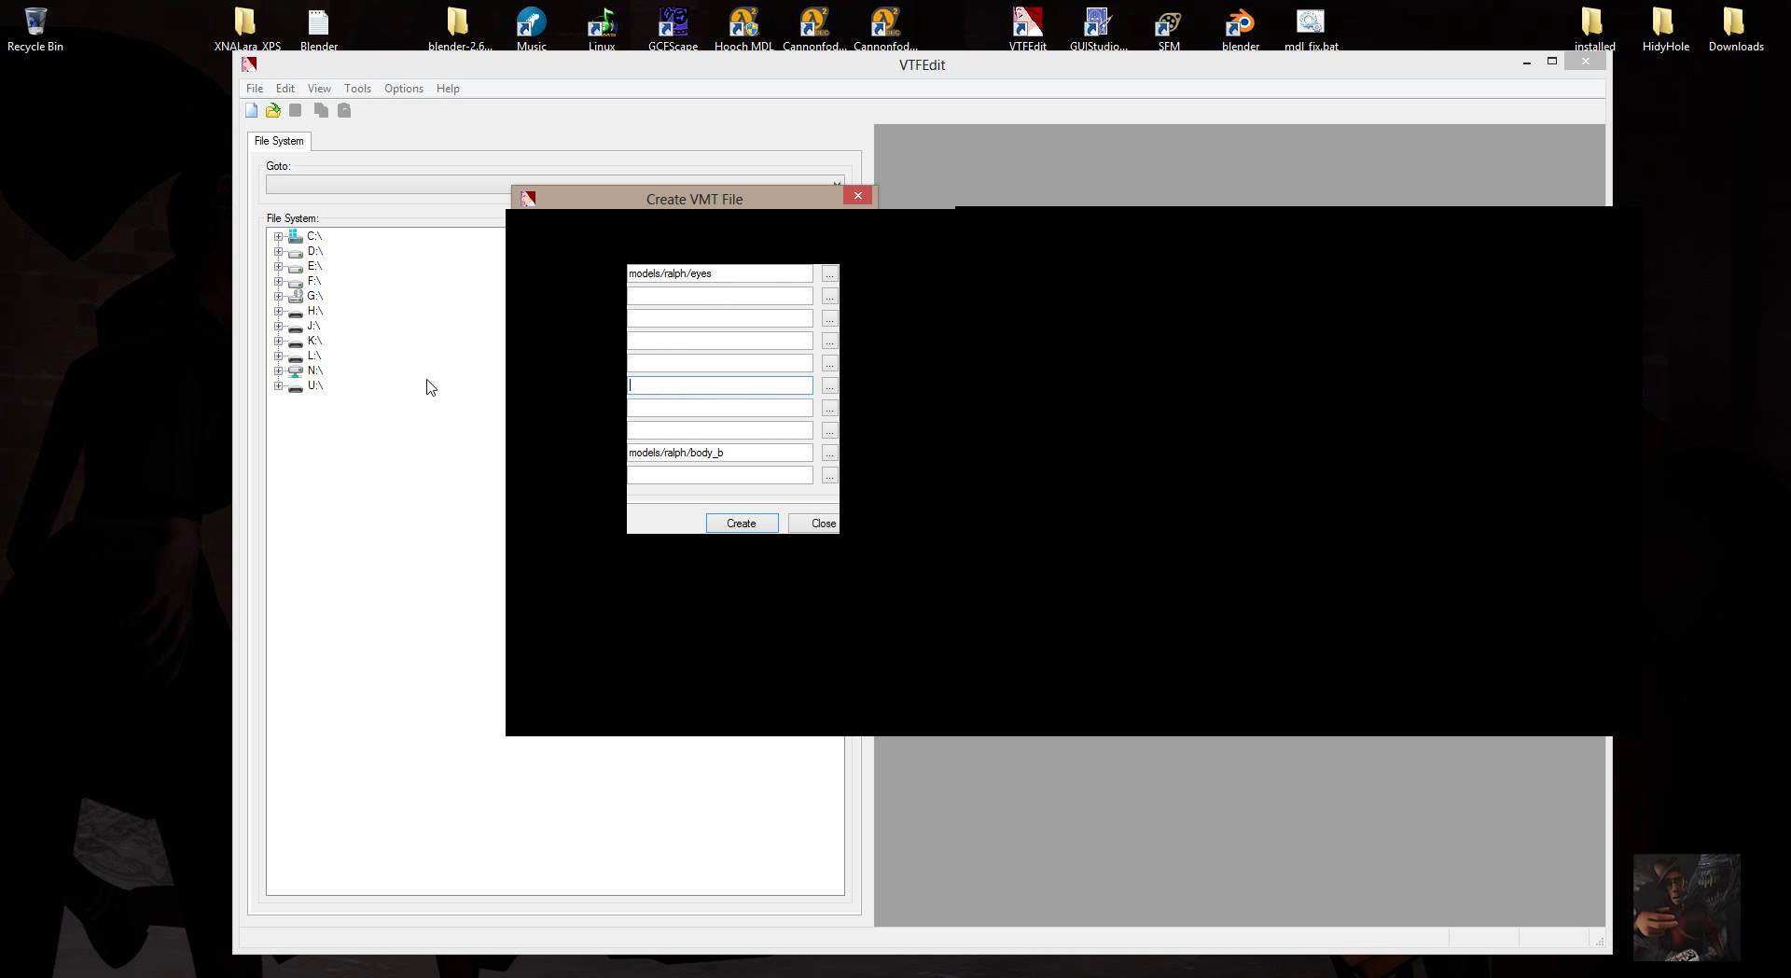
{"action": "double_click", "coordinate": [731, 452]}
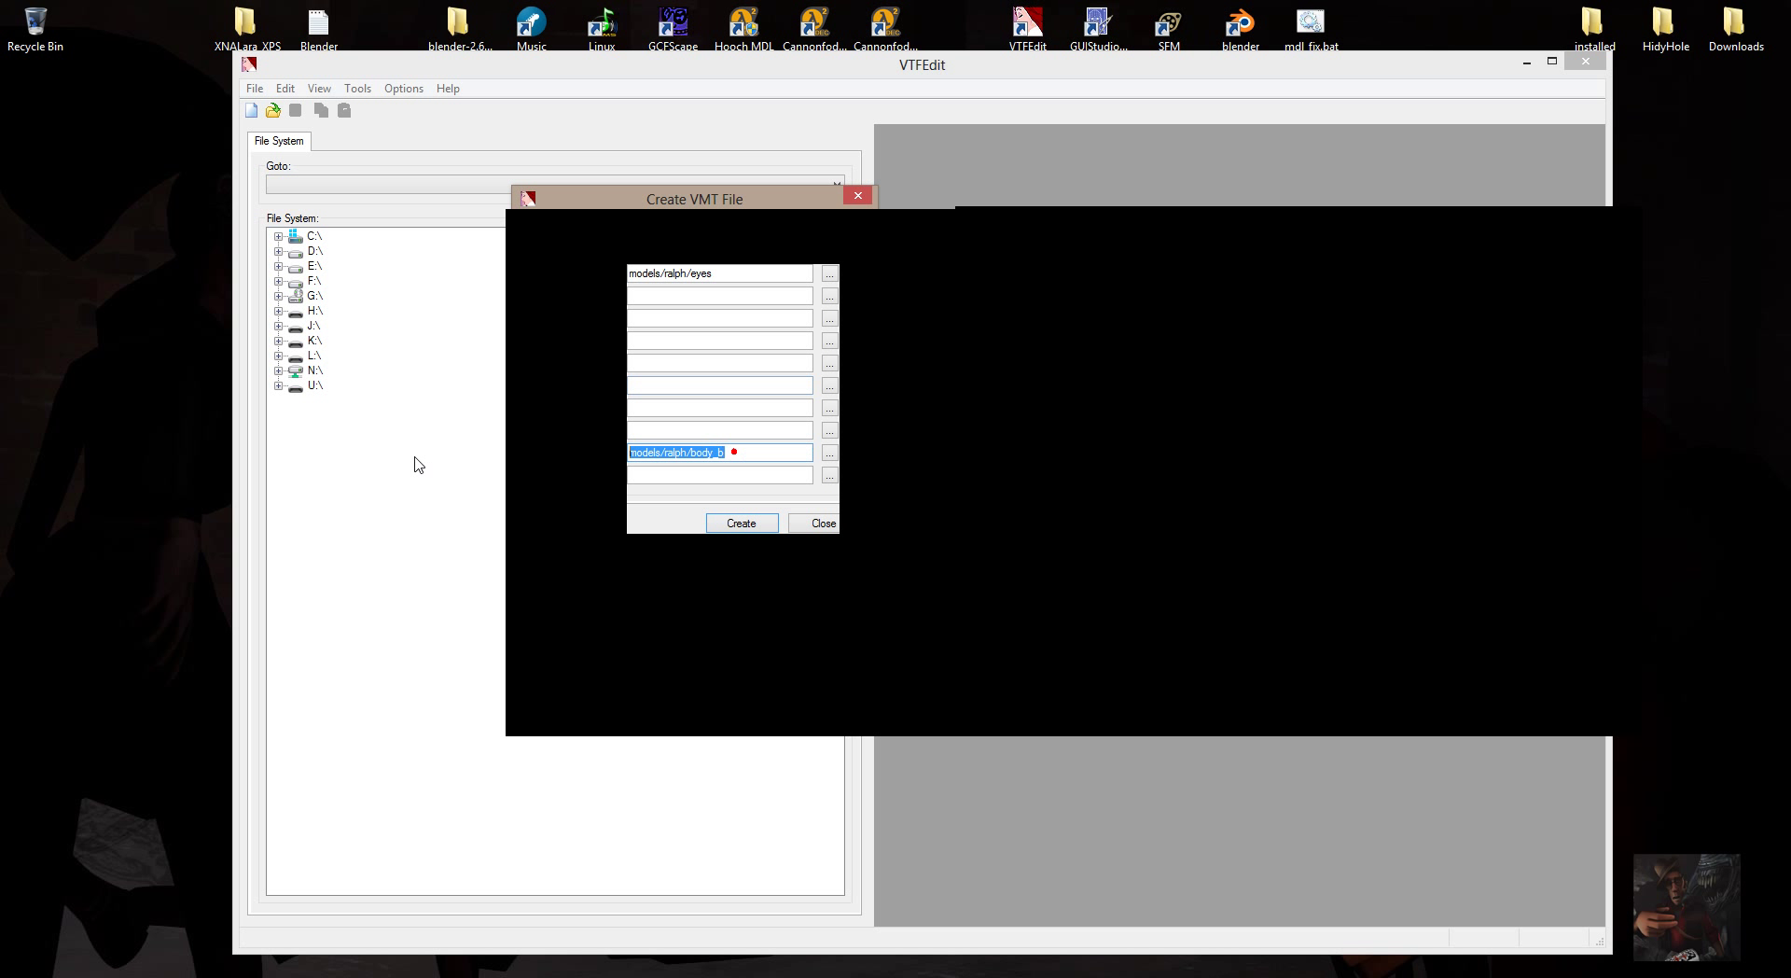
{"action": "key", "text": "BackSpace"}
Keep Surface 1 as Flesh and save the eyes material as eyes.vmt in the ralph folder
{"action": "left_click", "coordinate": [598, 232]}
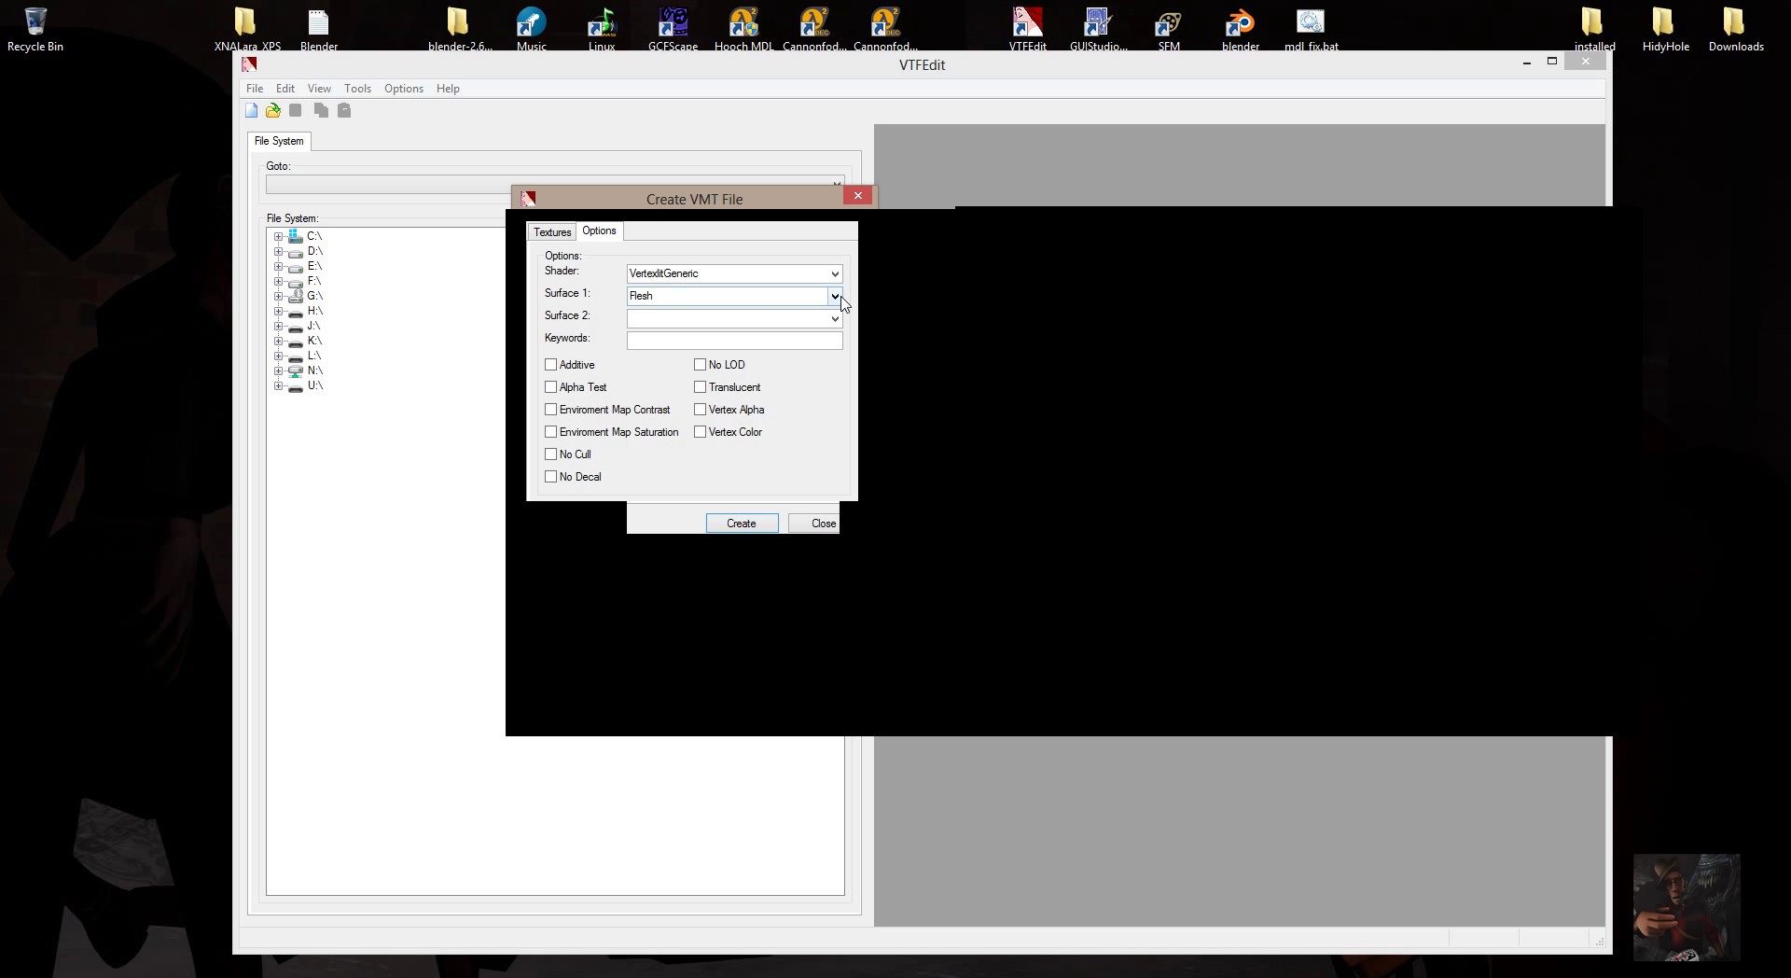
{"action": "left_click", "coordinate": [835, 296]}
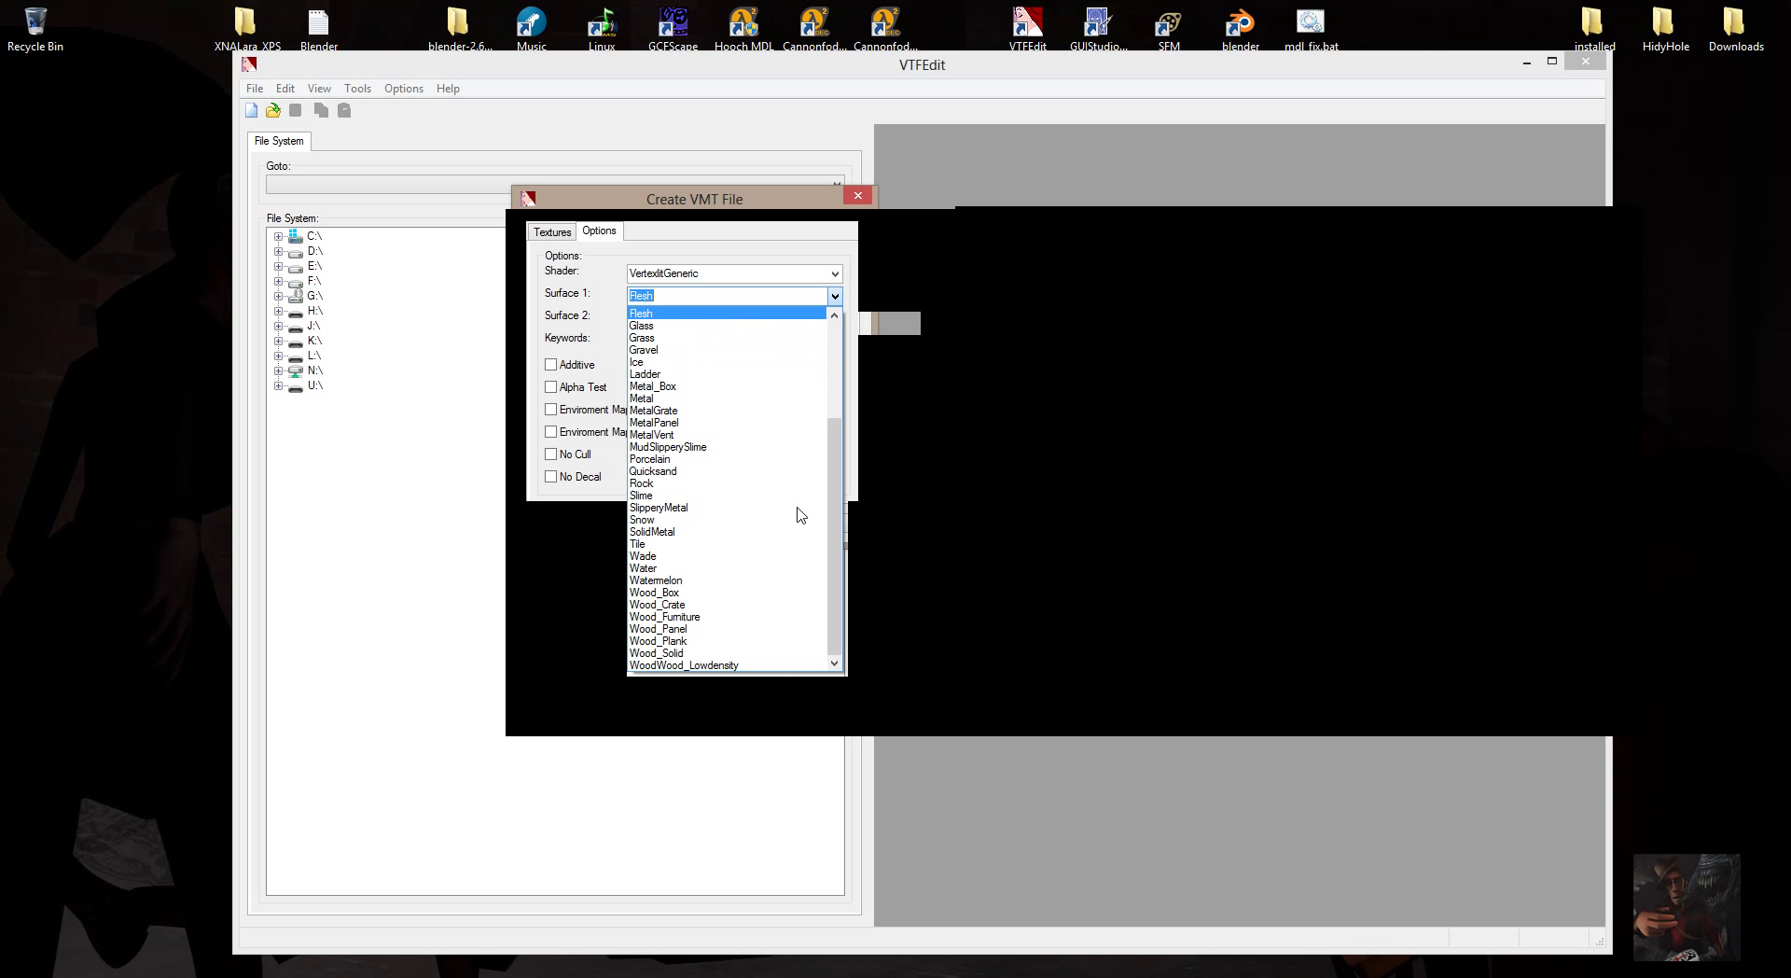
{"action": "left_click_drag", "start_coordinate": [841, 564], "coordinate": [835, 443]}
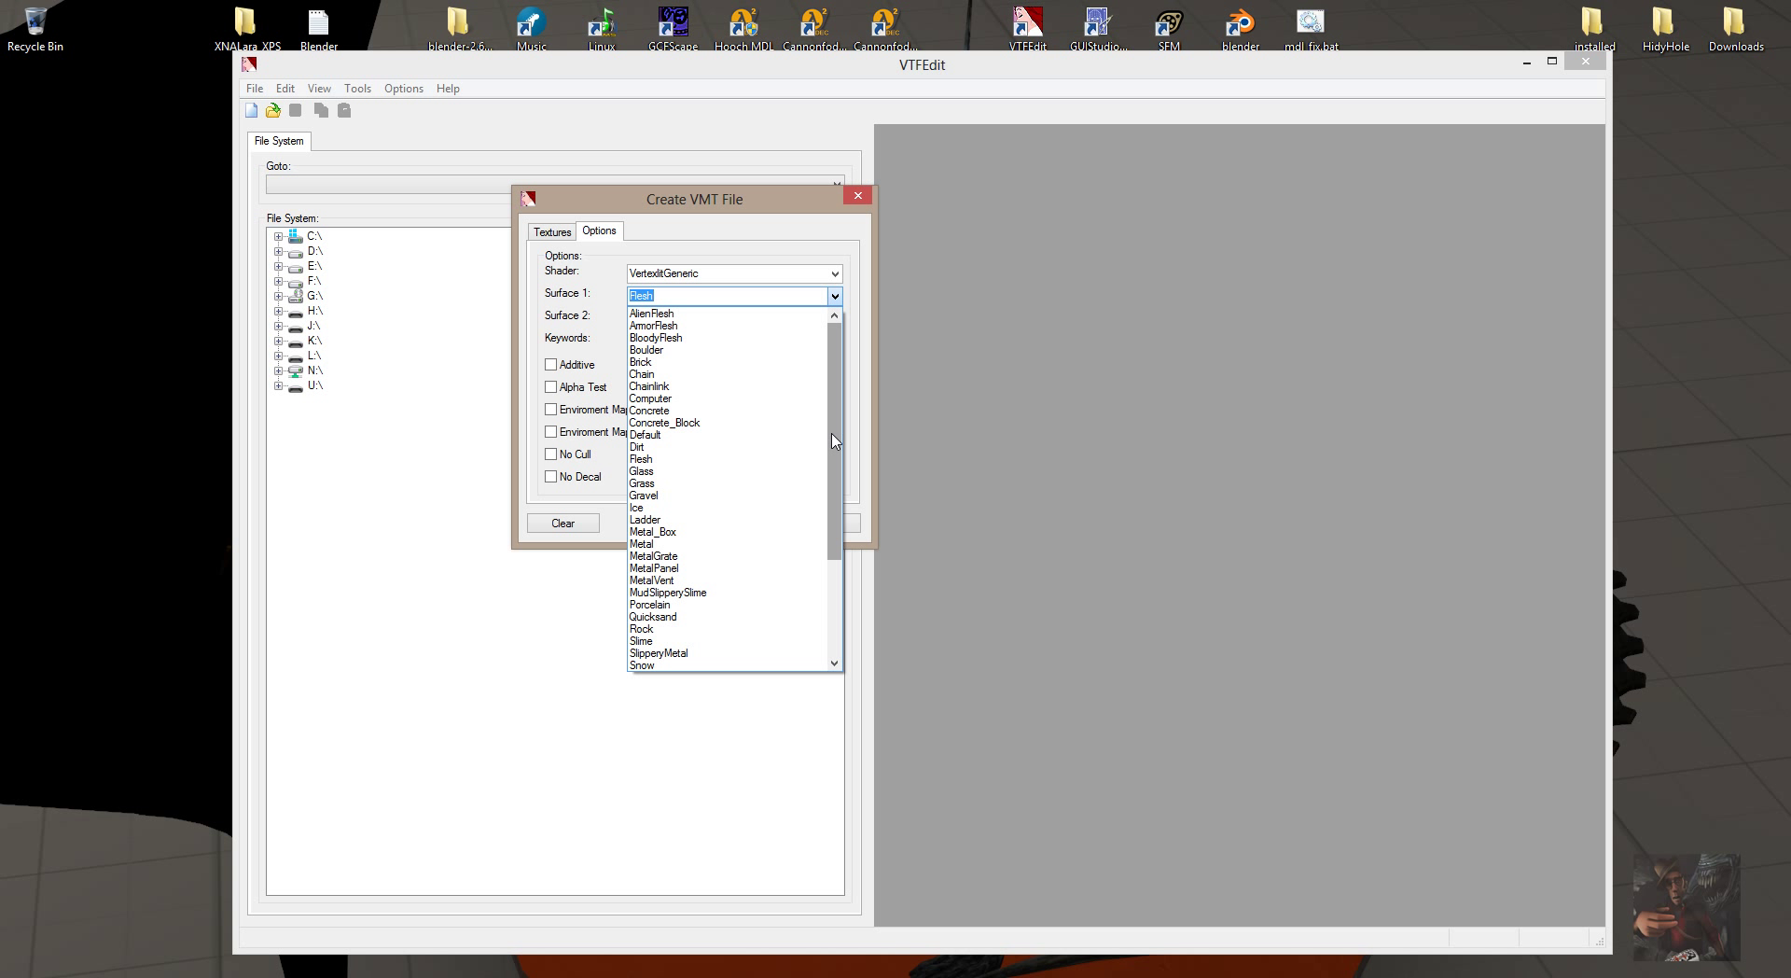
{"action": "left_click", "coordinate": [716, 459]}
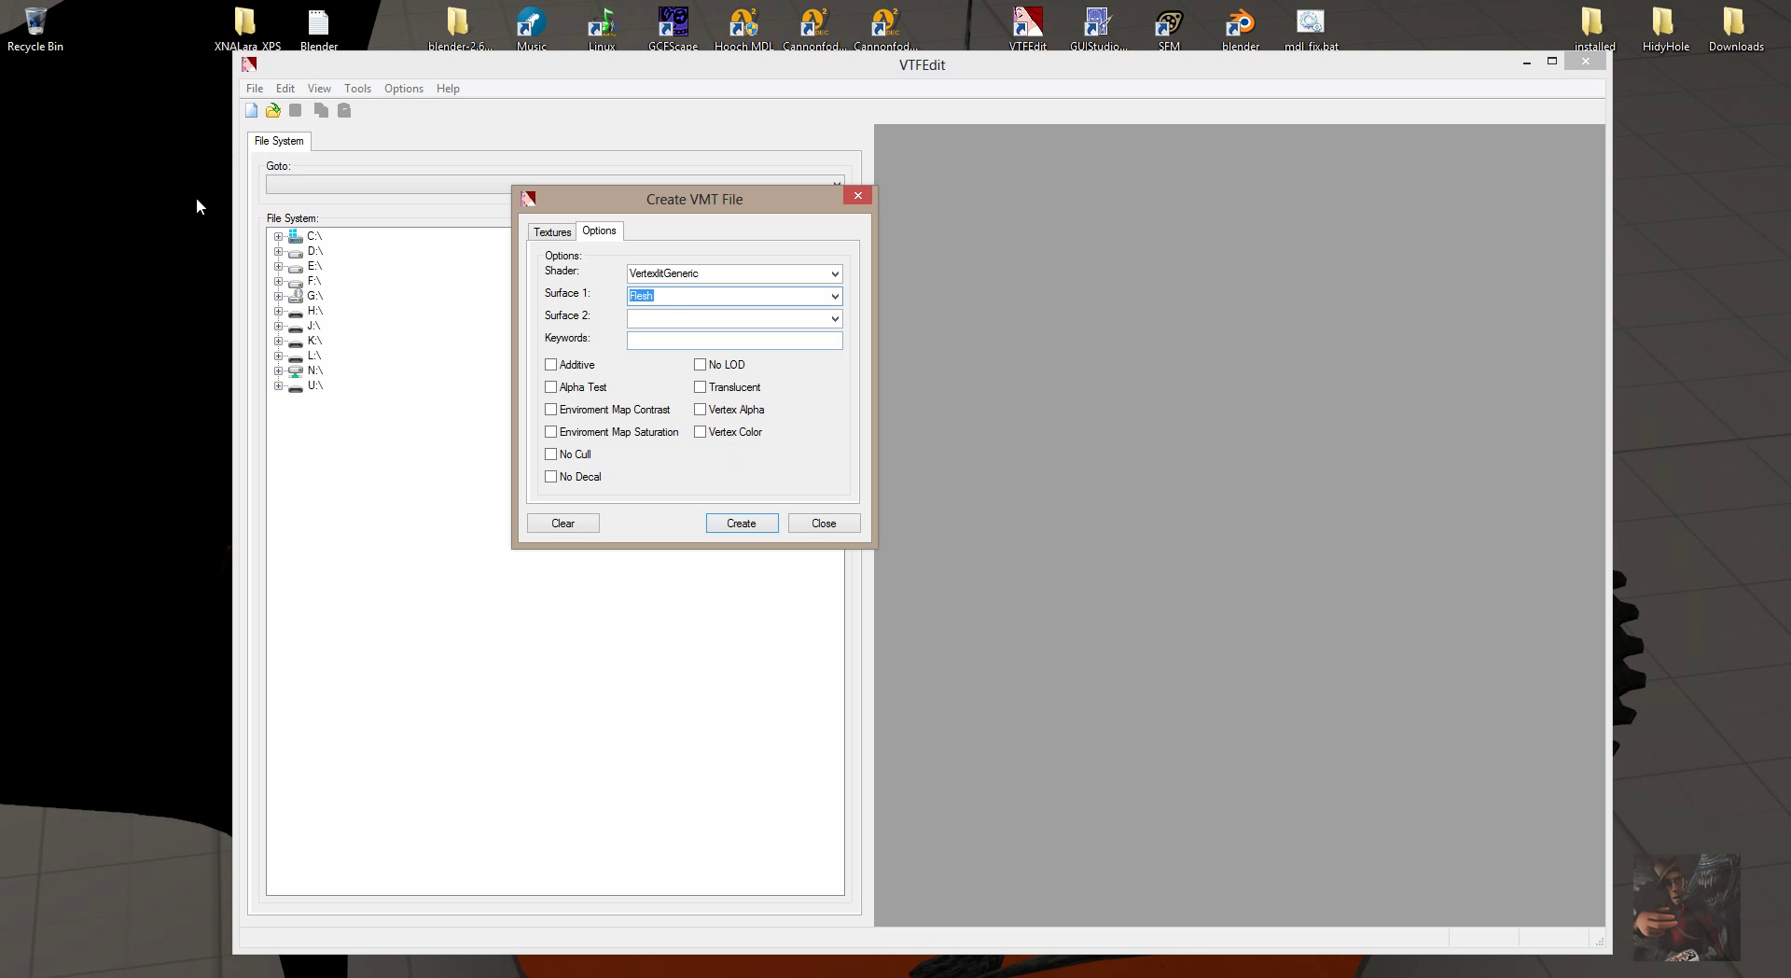
{"action": "left_click", "coordinate": [756, 527]}
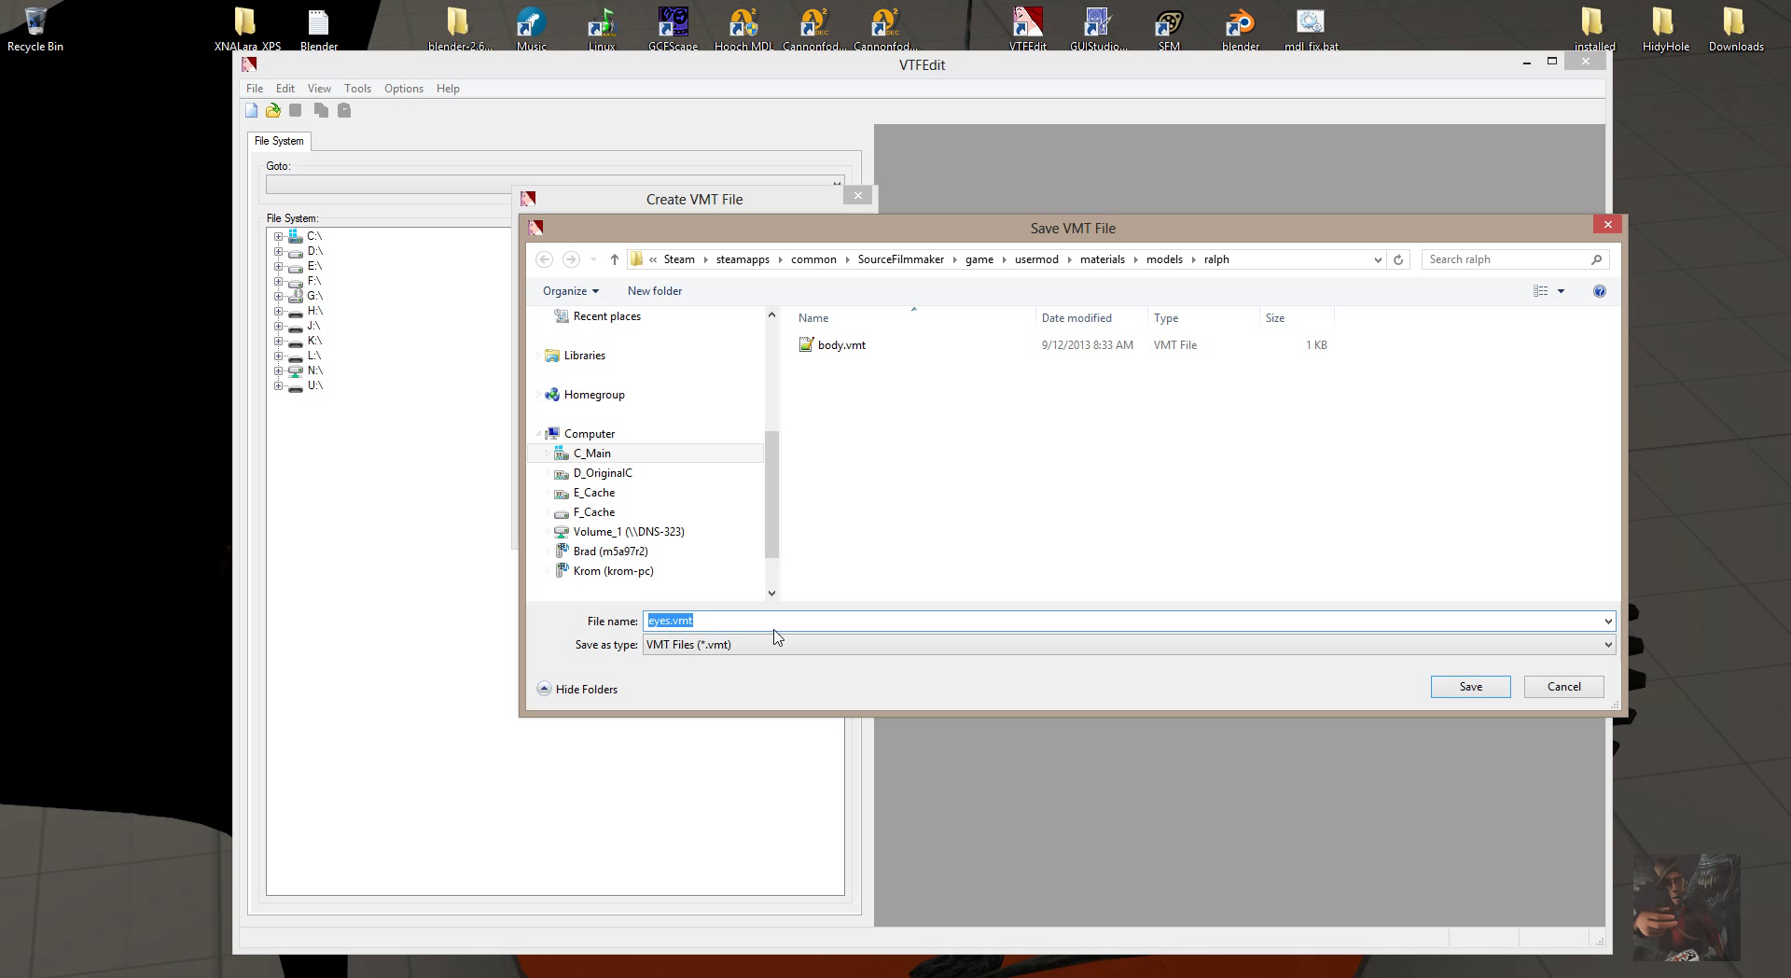
{"action": "left_click", "coordinate": [1492, 688]}
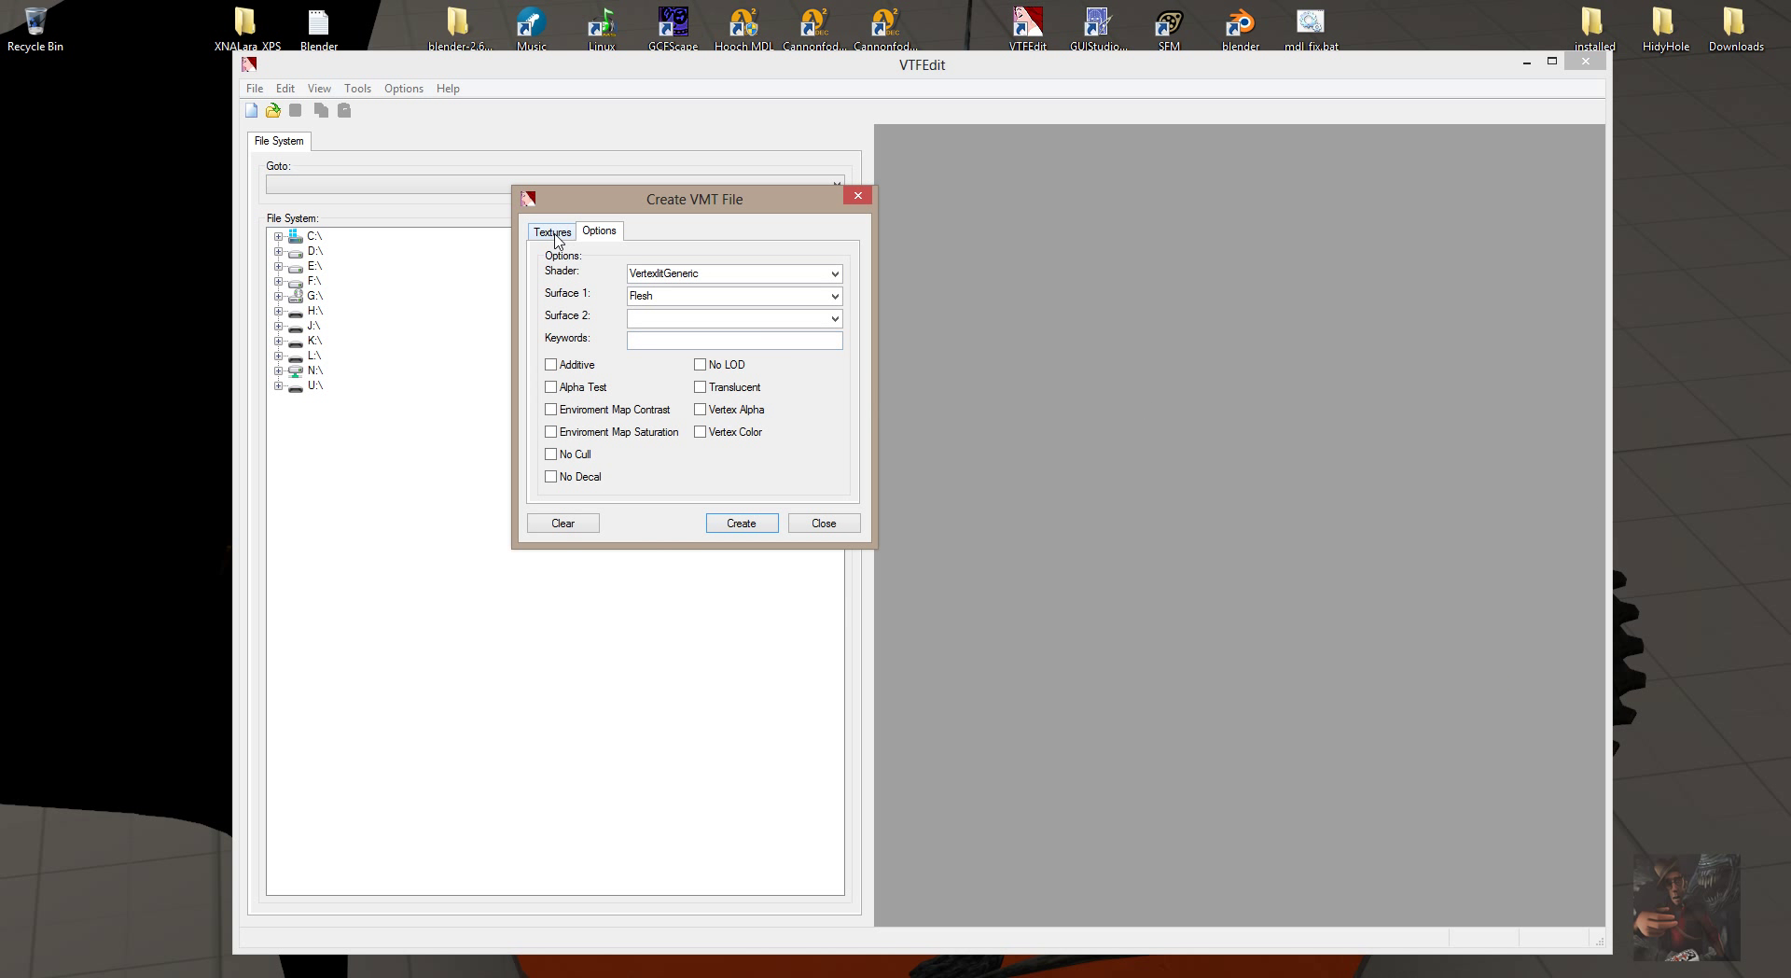
Load hair.vtf as Base Texture 1 and hair_b.vtf as Bump Map 1
{"action": "left_click", "coordinate": [552, 232]}
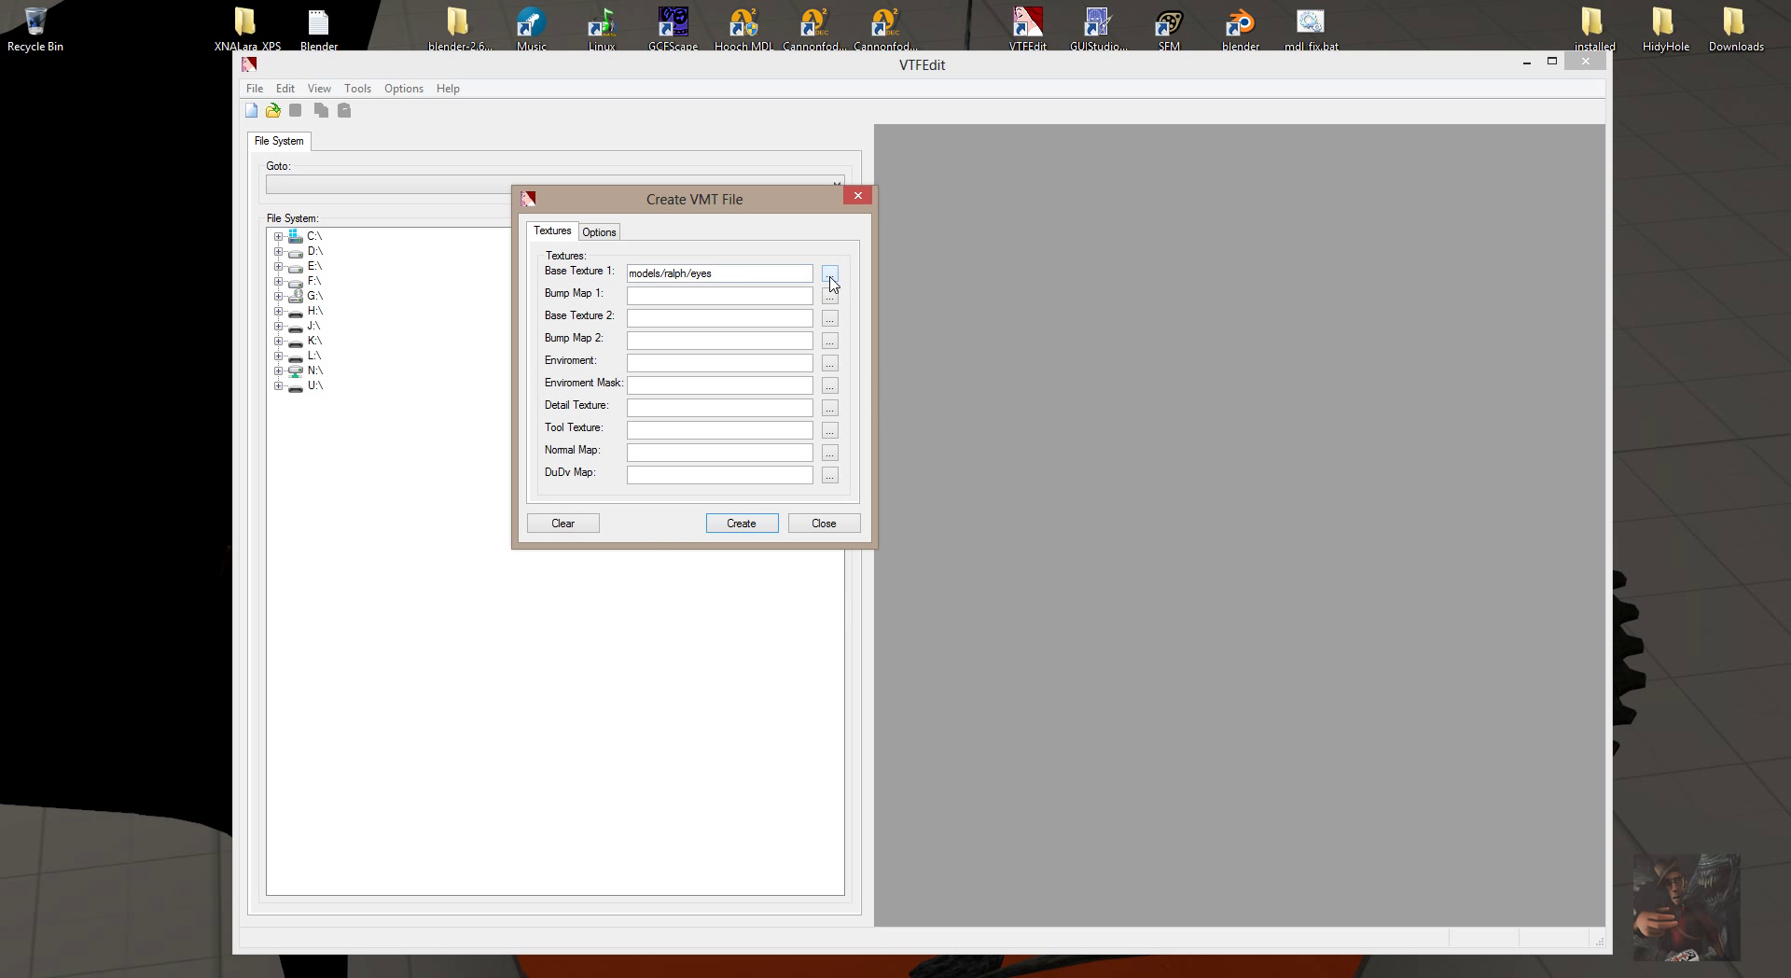
{"action": "left_click", "coordinate": [830, 276]}
{"action": "left_click", "coordinate": [945, 424]}
{"action": "double_click", "coordinate": [945, 424]}
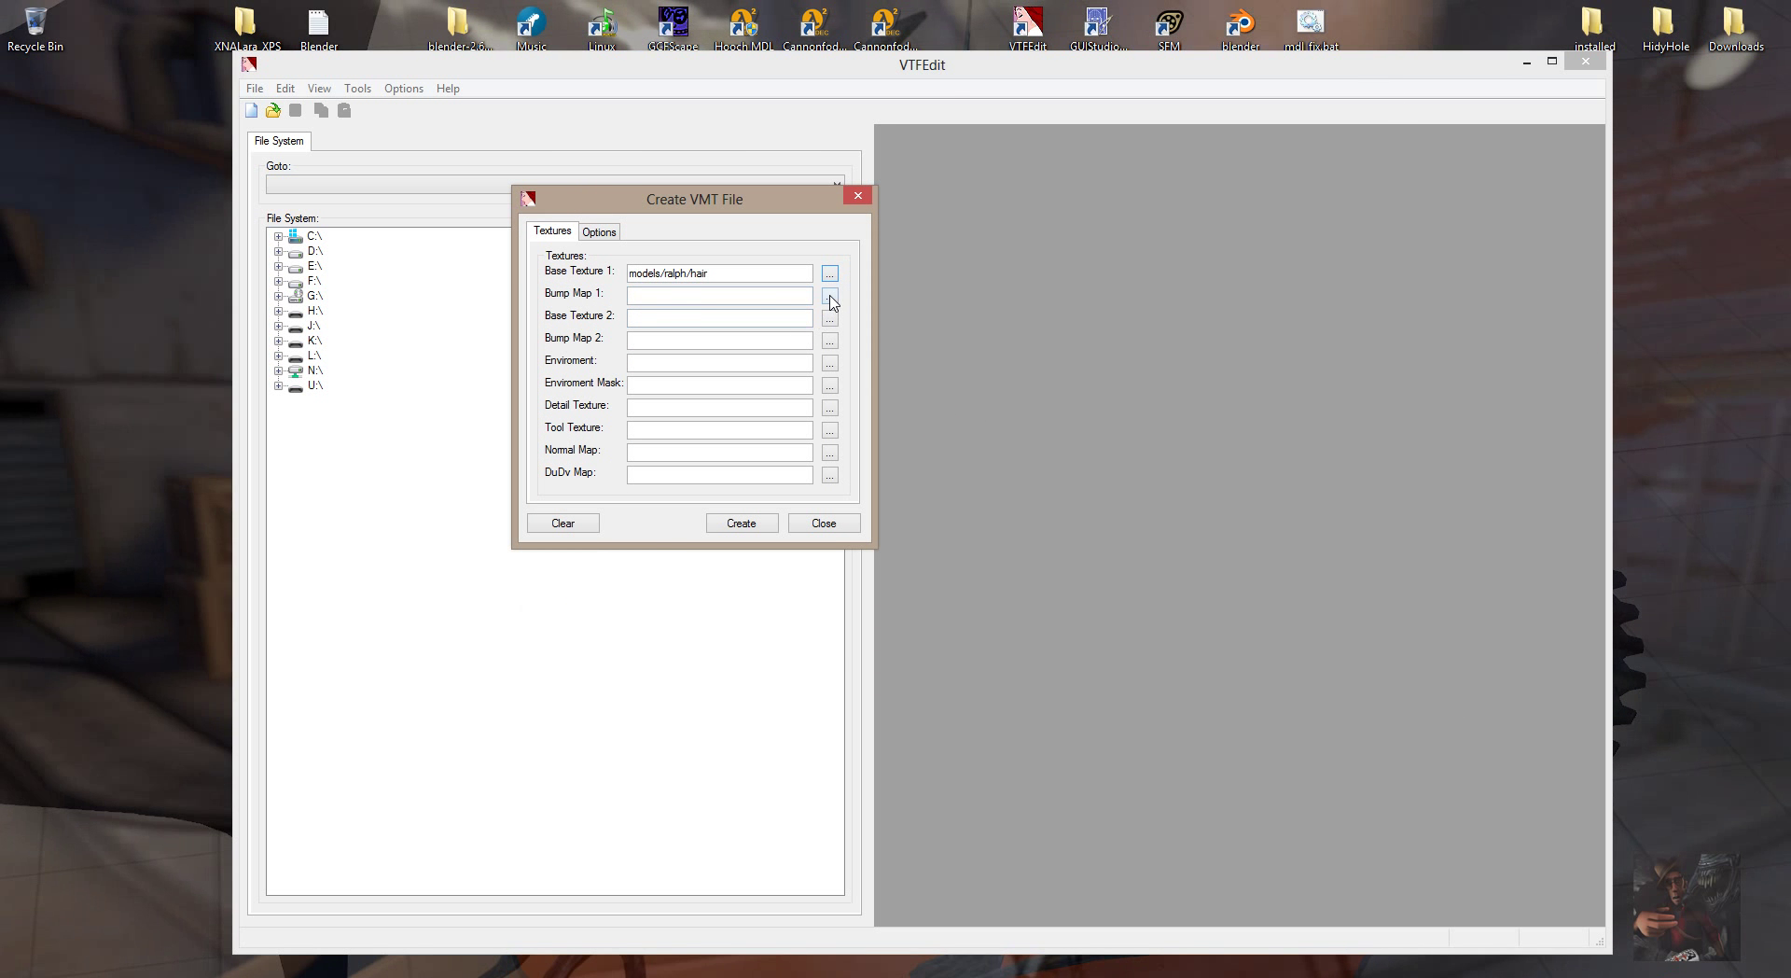
{"action": "left_click", "coordinate": [829, 296]}
{"action": "left_click", "coordinate": [945, 443]}
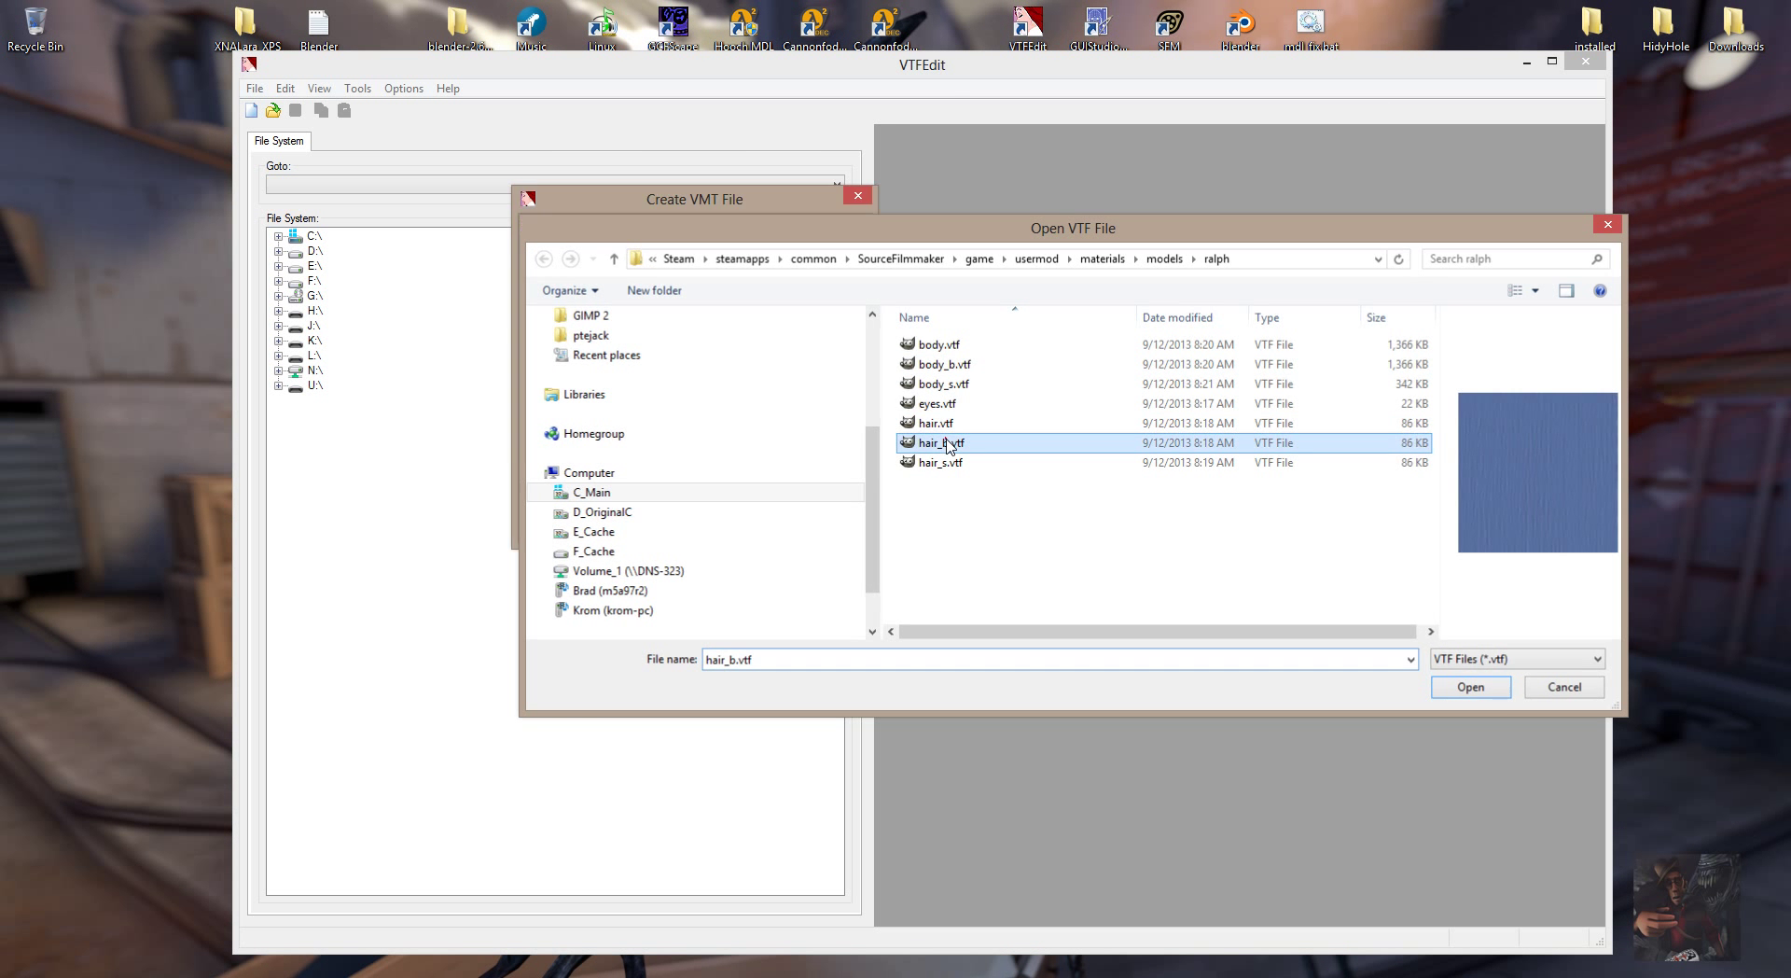
{"action": "double_click", "coordinate": [945, 443]}
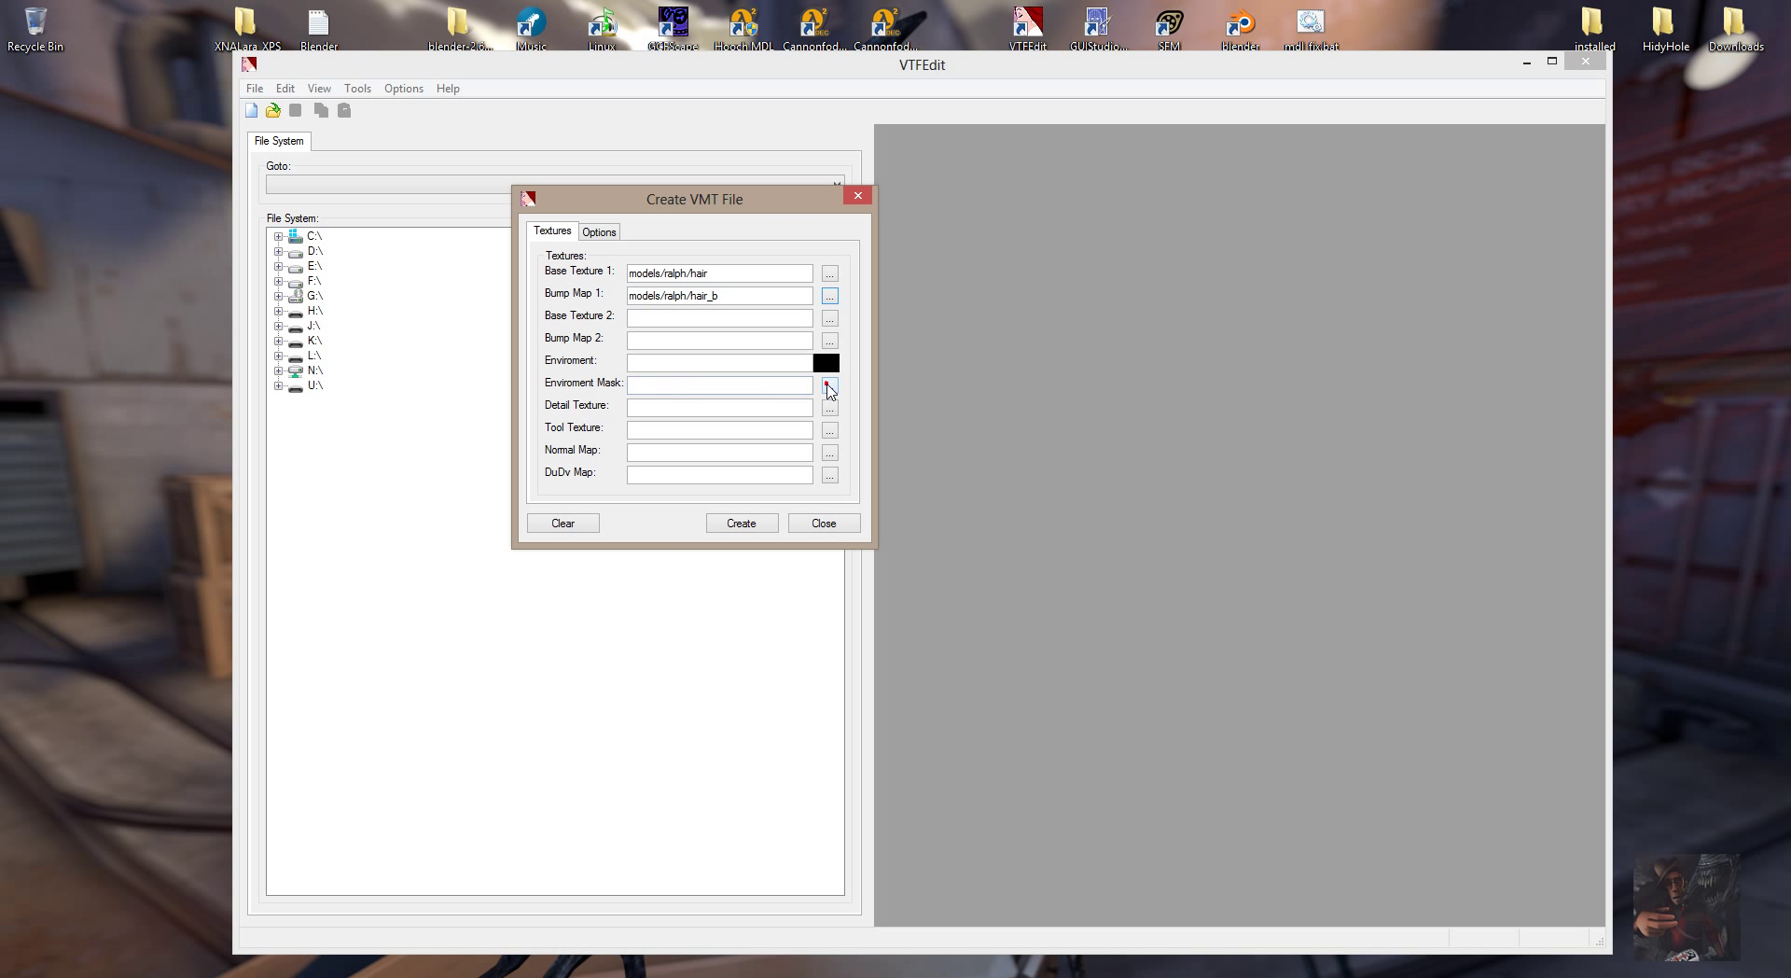
Load hair_s.vtf as the Enviroment Mask and hair_b.vtf as the Normal Map
{"action": "left_click", "coordinate": [829, 385]}
{"action": "left_click", "coordinate": [940, 463]}
{"action": "double_click", "coordinate": [940, 463]}
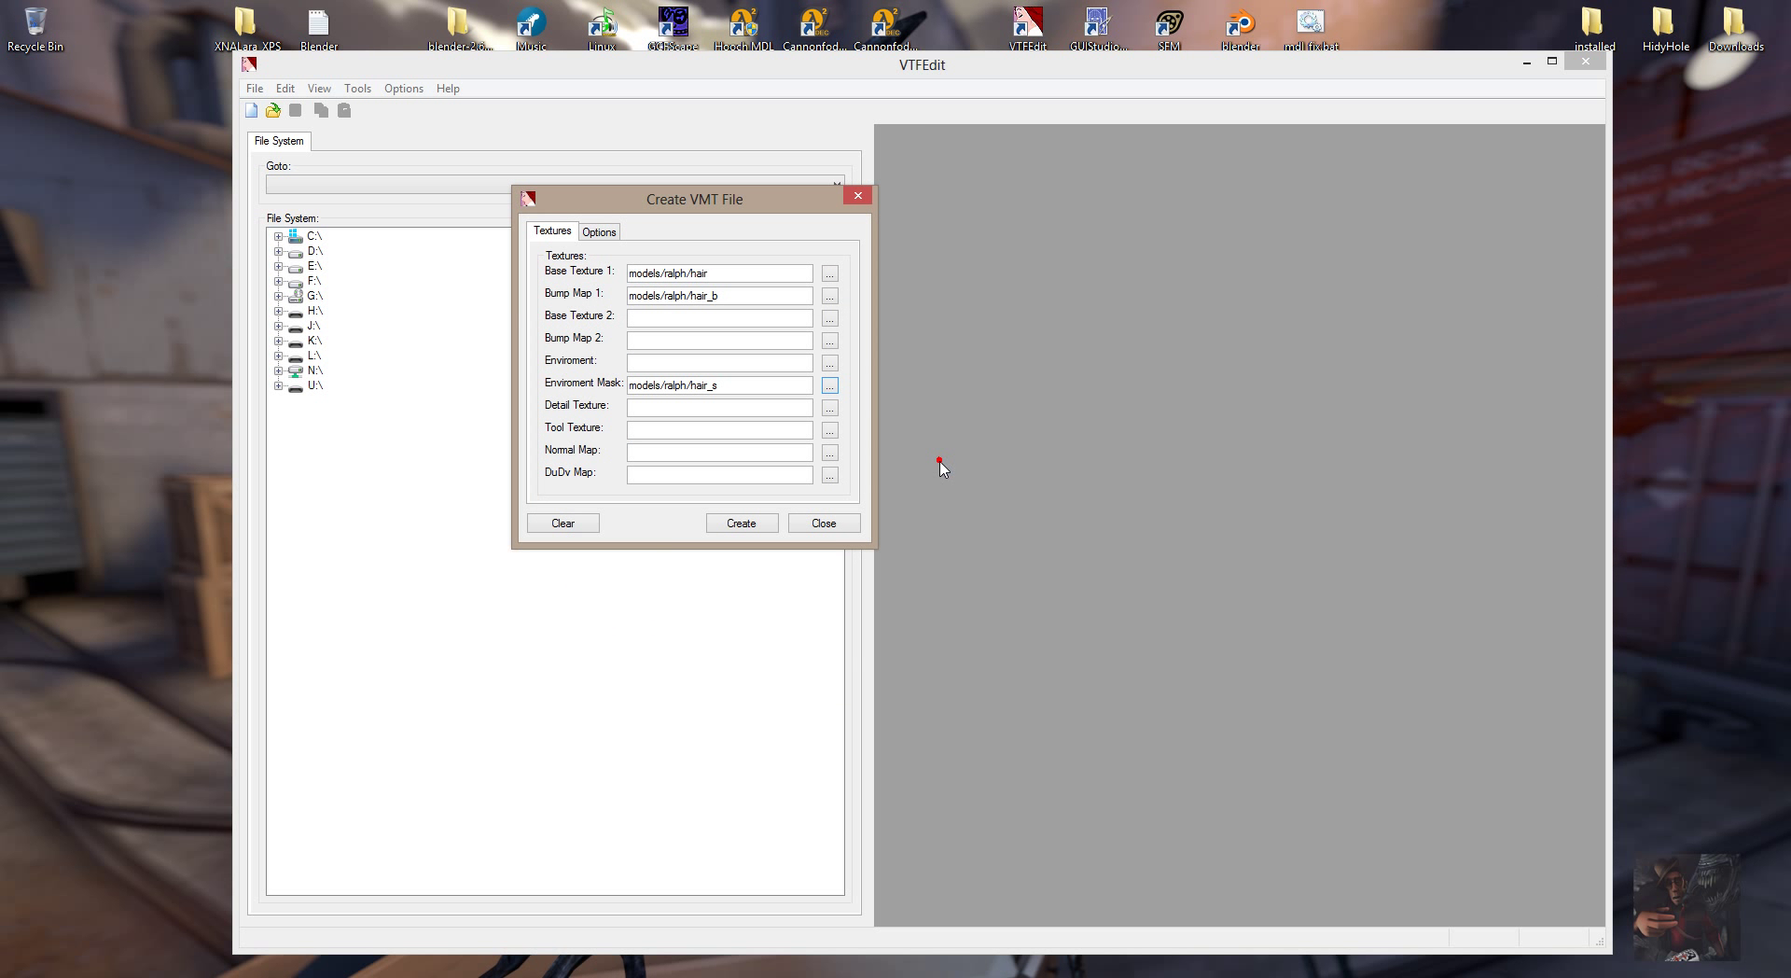
{"action": "left_click", "coordinate": [830, 453]}
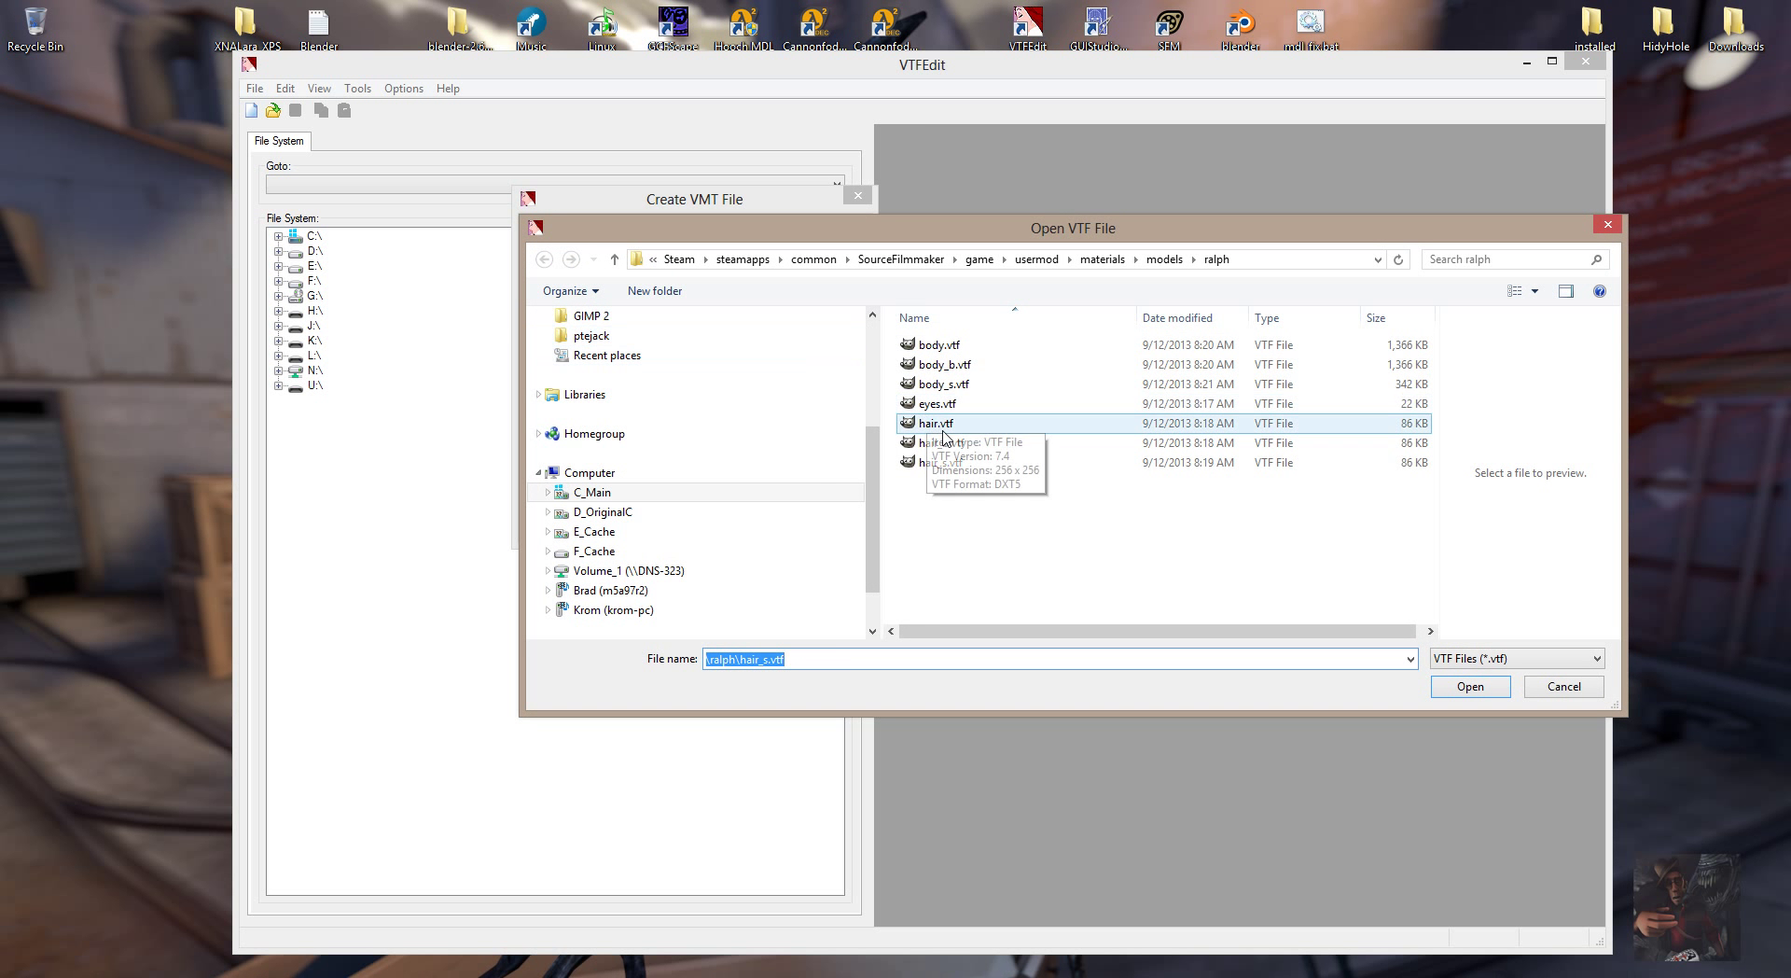
{"action": "left_click", "coordinate": [951, 443]}
{"action": "double_click", "coordinate": [951, 443]}
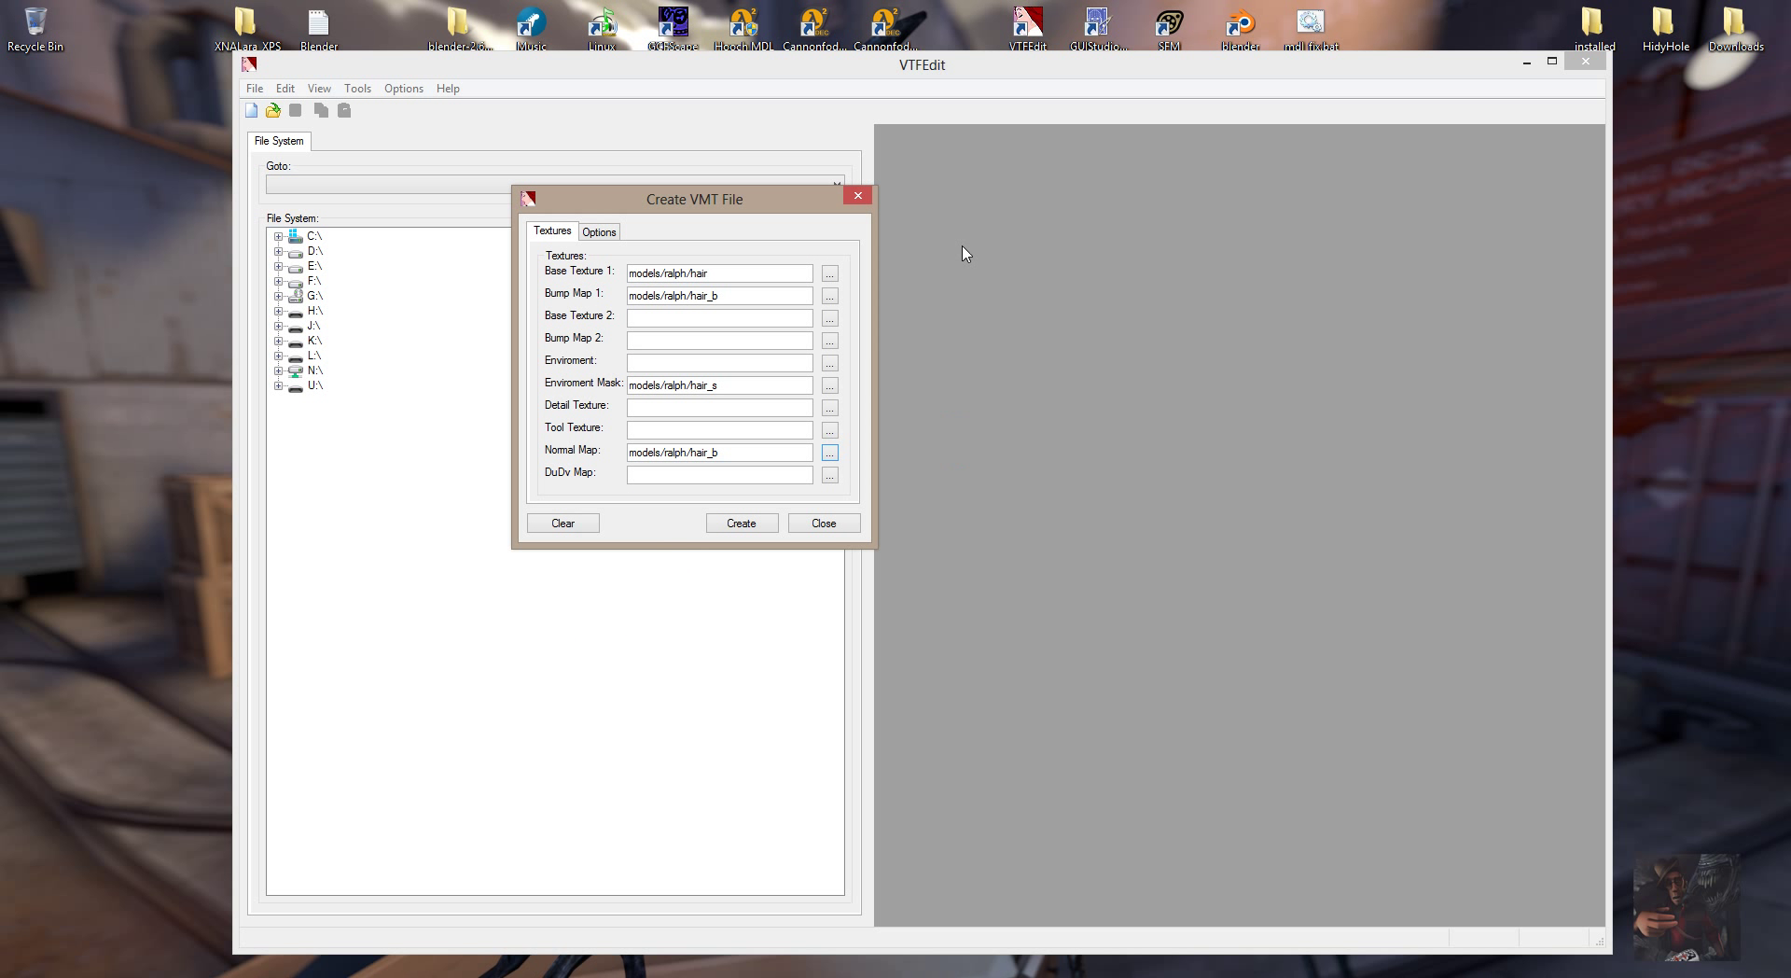
Leave Surface 1 on Flesh and save the hair material as hair.vmt
{"action": "left_click", "coordinate": [599, 232]}
{"action": "left_click", "coordinate": [656, 302]}
{"action": "left_click", "coordinate": [670, 312]}
{"action": "left_click", "coordinate": [833, 297]}
{"action": "scroll", "coordinate": [737, 420], "scroll_direction": "up", "scroll_amount": 3}
{"action": "left_click", "coordinate": [831, 296]}
{"action": "left_click", "coordinate": [739, 523]}
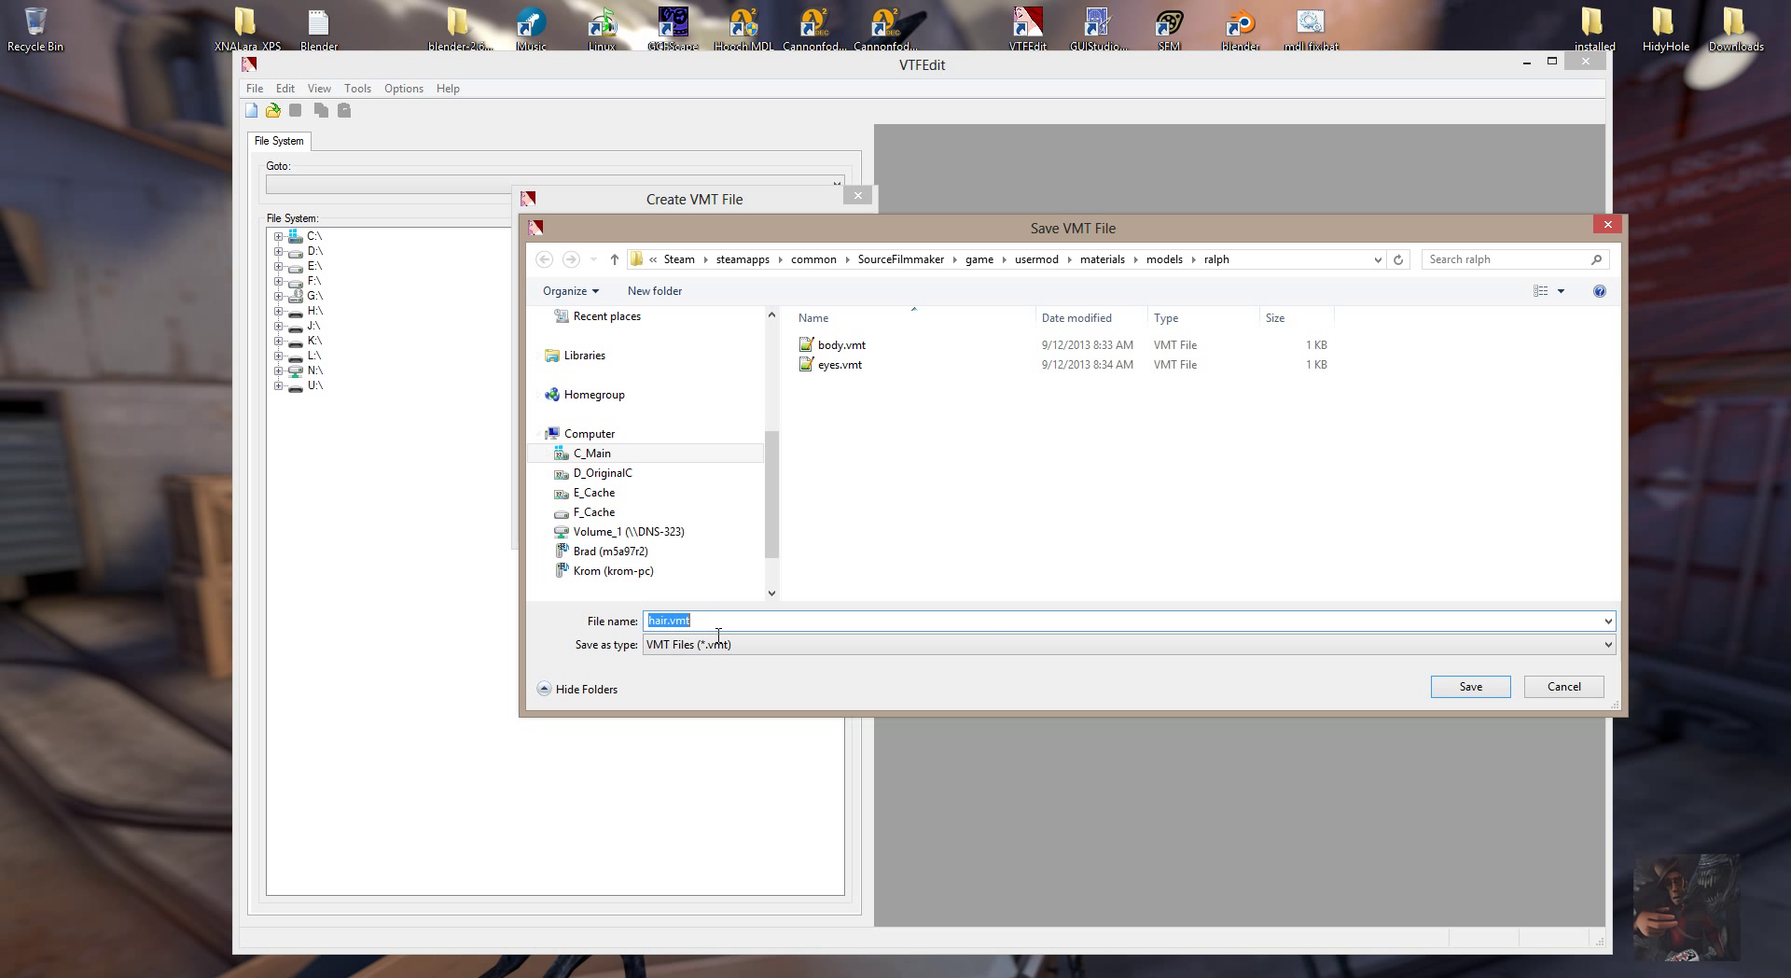
{"action": "left_click", "coordinate": [1470, 687]}
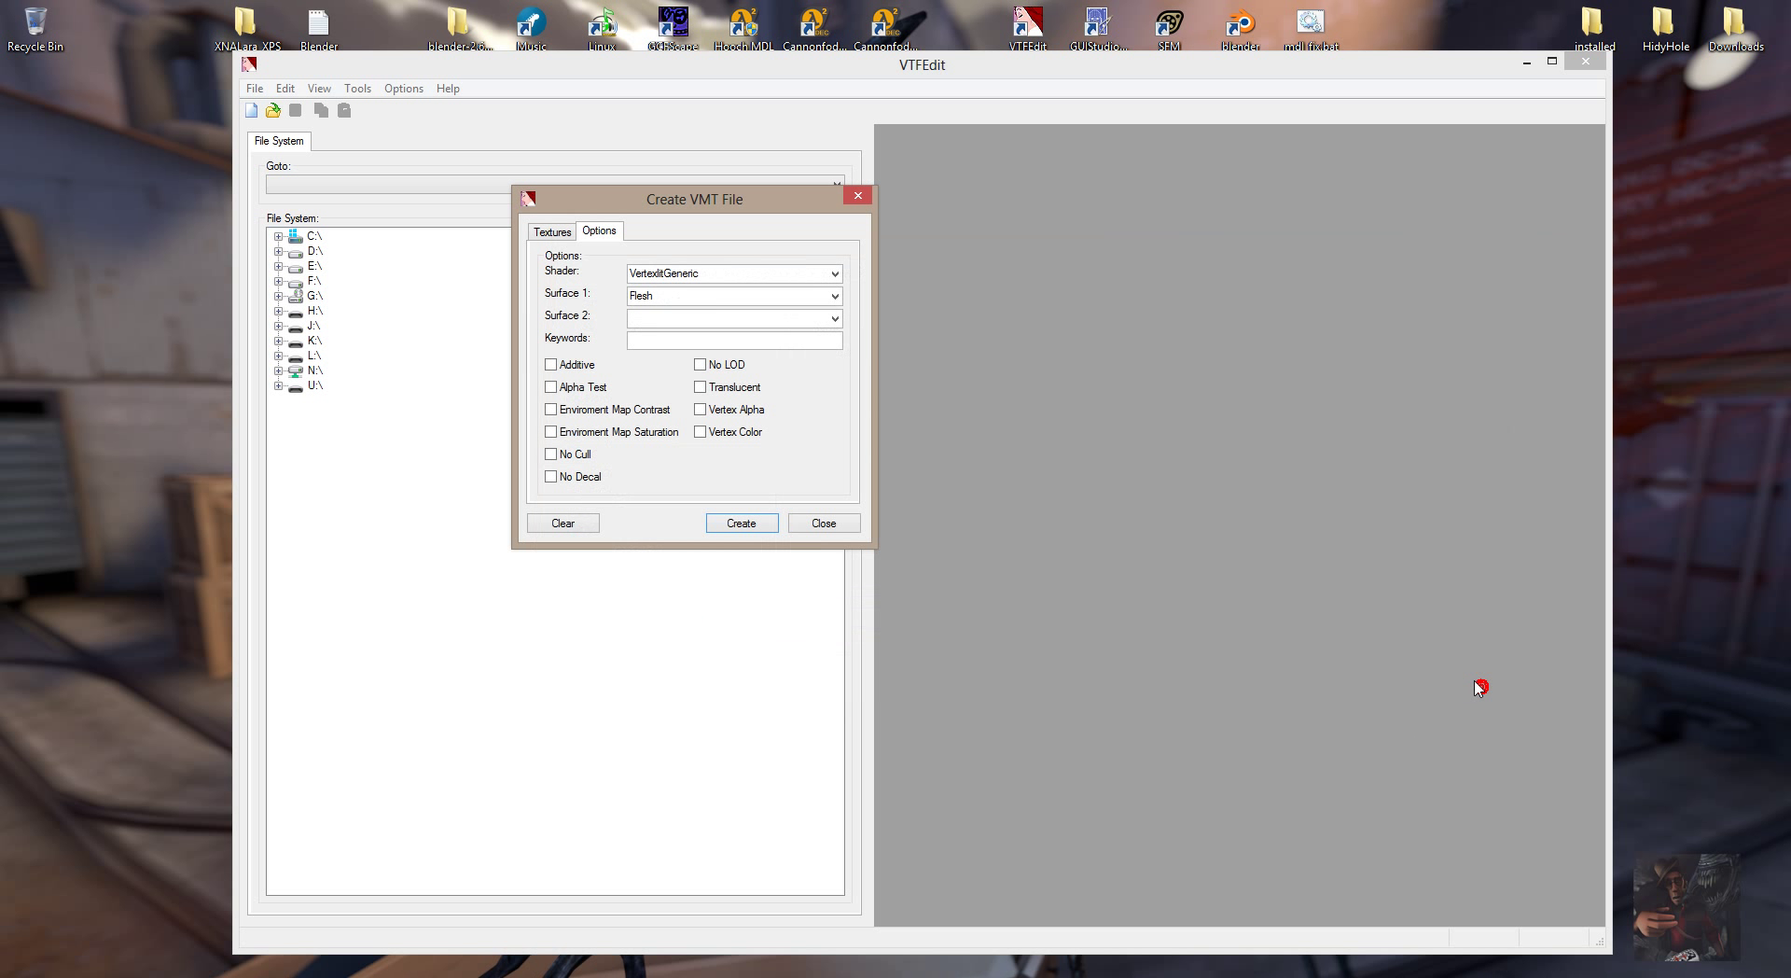
Close the Create VMT File dialog and exit VTFEdit
{"action": "left_click", "coordinate": [826, 524]}
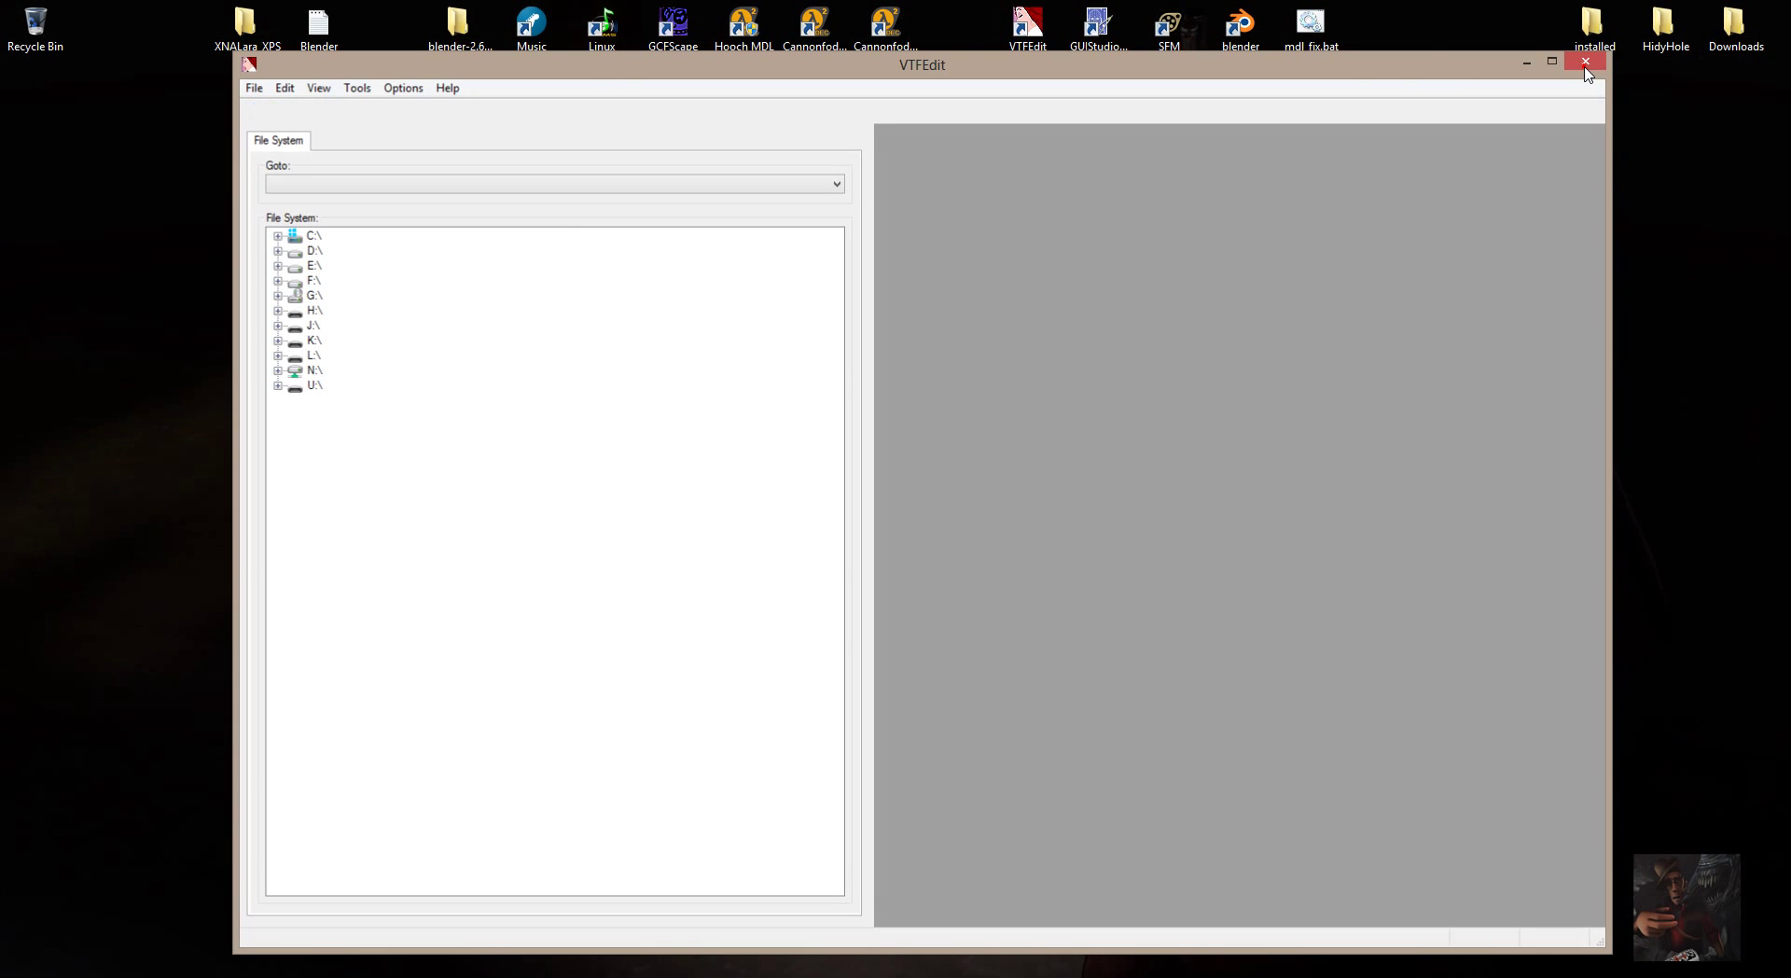
{"action": "left_click", "coordinate": [1585, 62]}
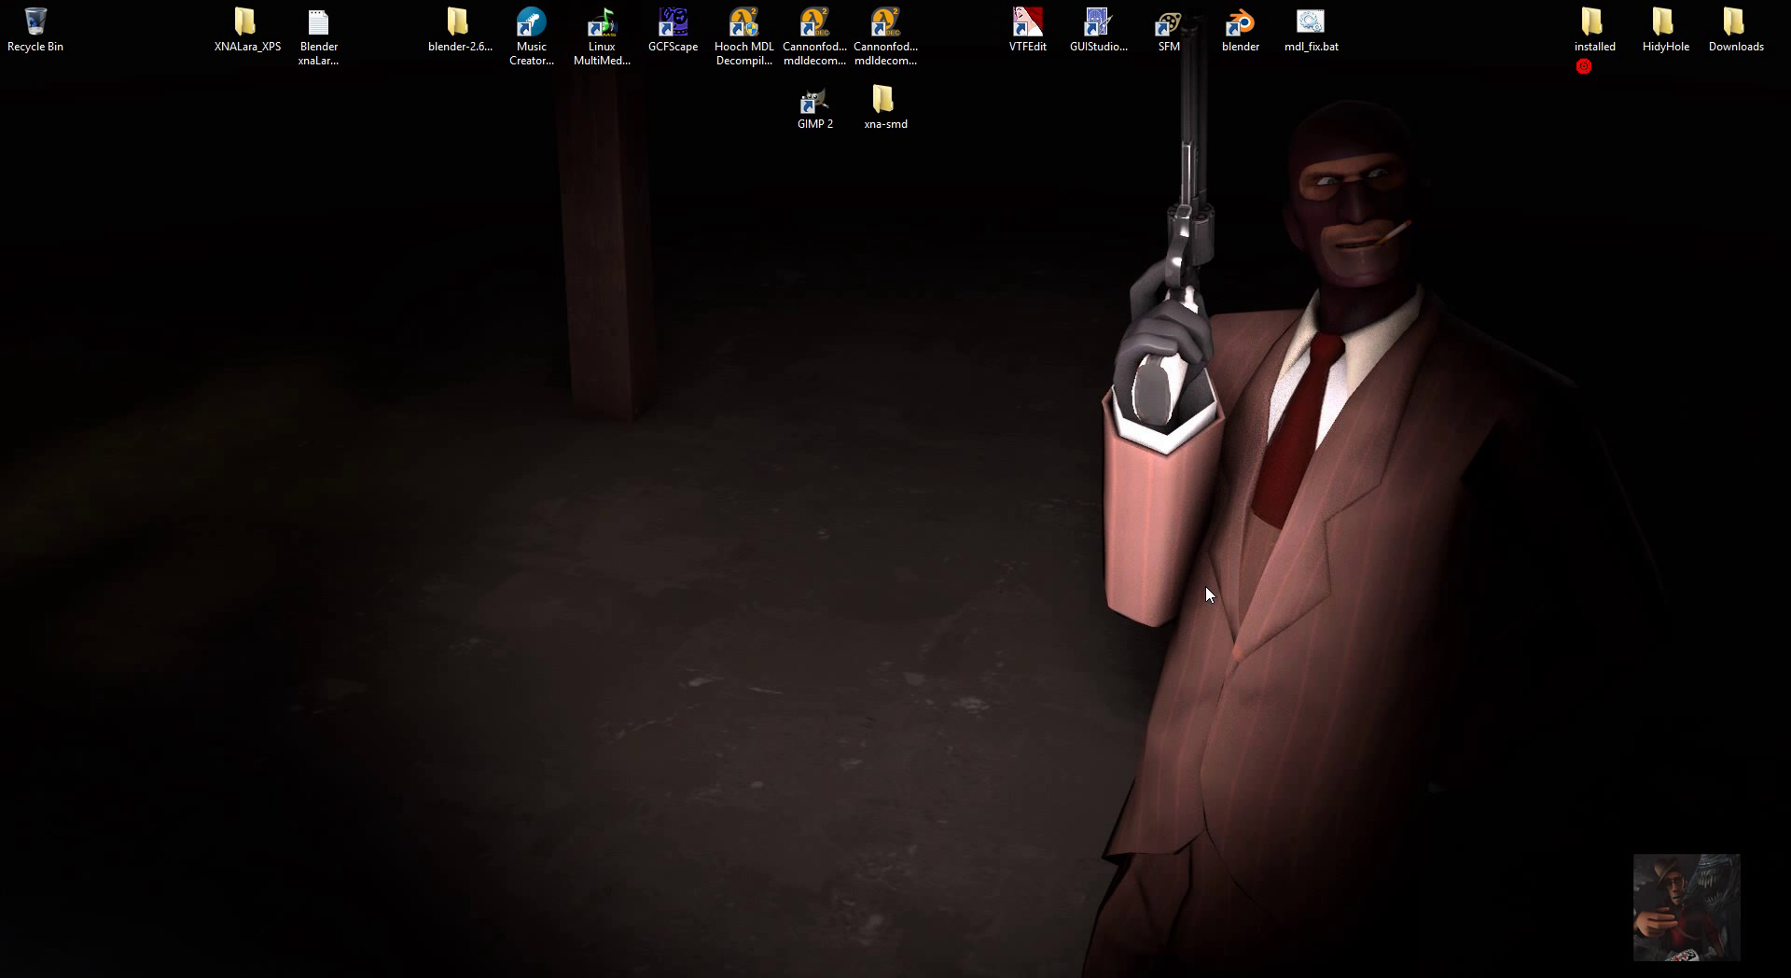